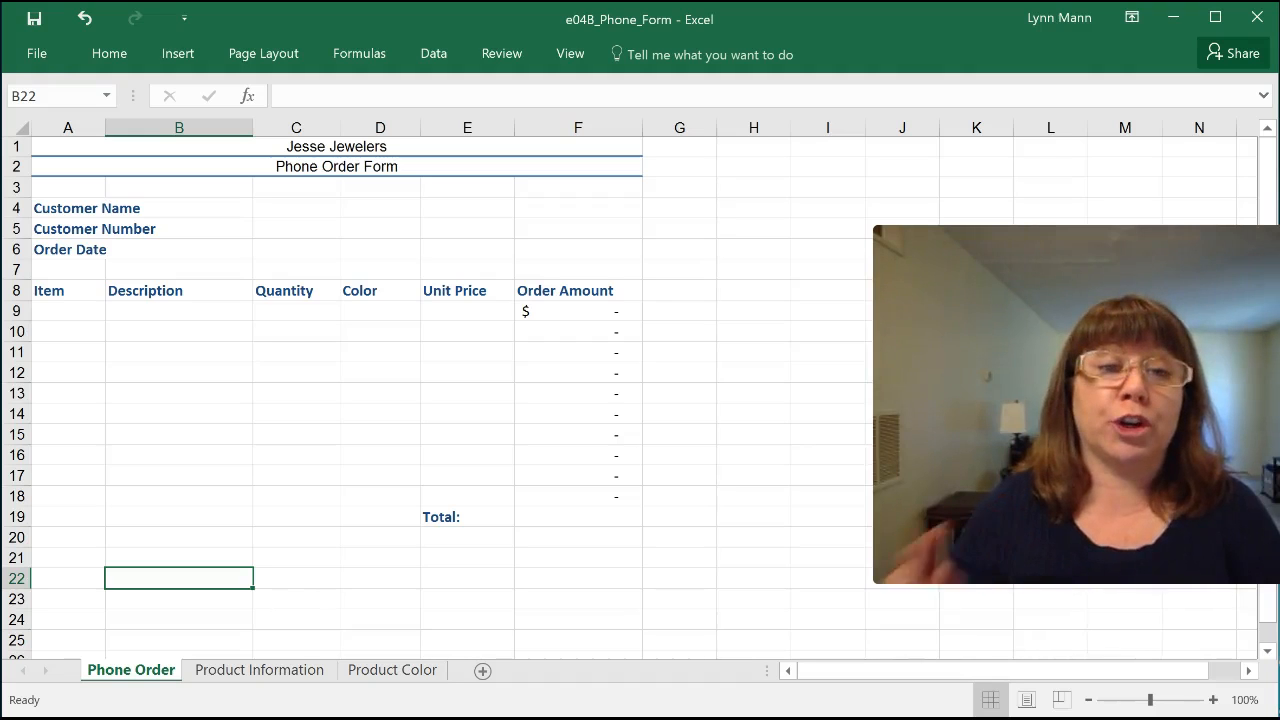
# Step: Sort the product list on the Product Information sheet by Style Code from A to Z, expanding the selection to the adjacent columns
pyautogui.click(248, 672)
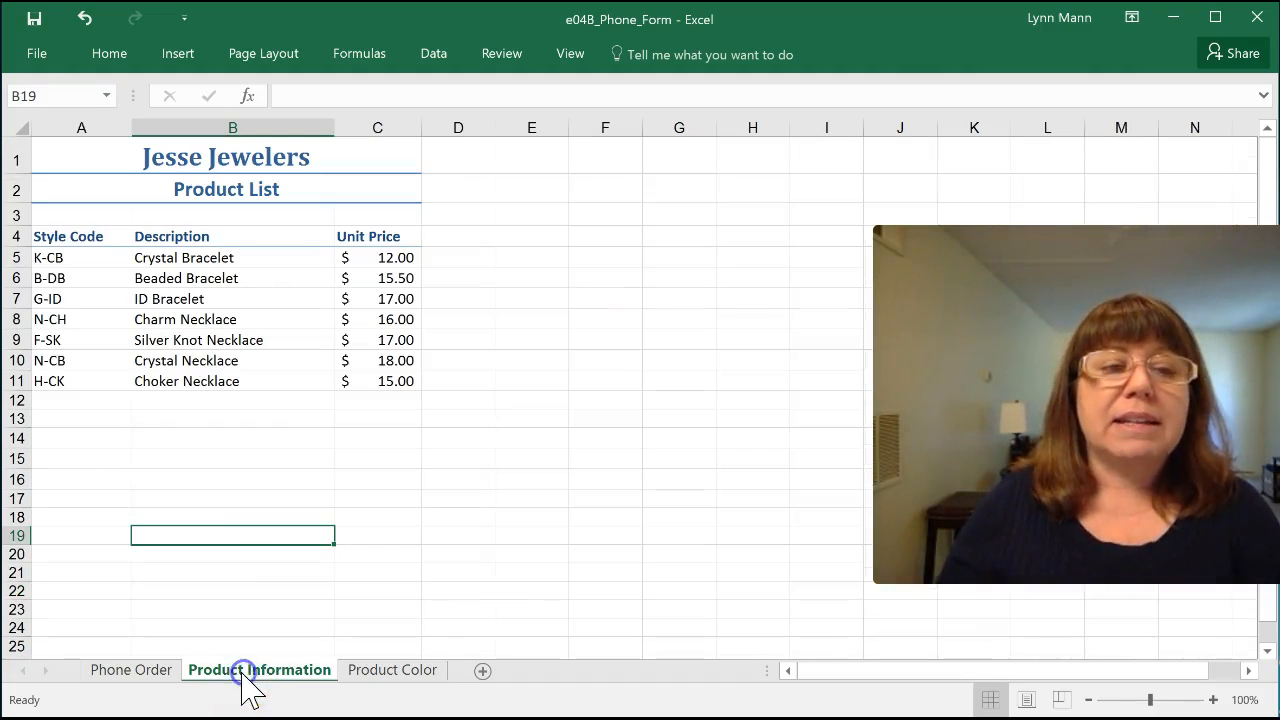
pyautogui.moveTo(53, 259); pyautogui.dragTo(57, 386)
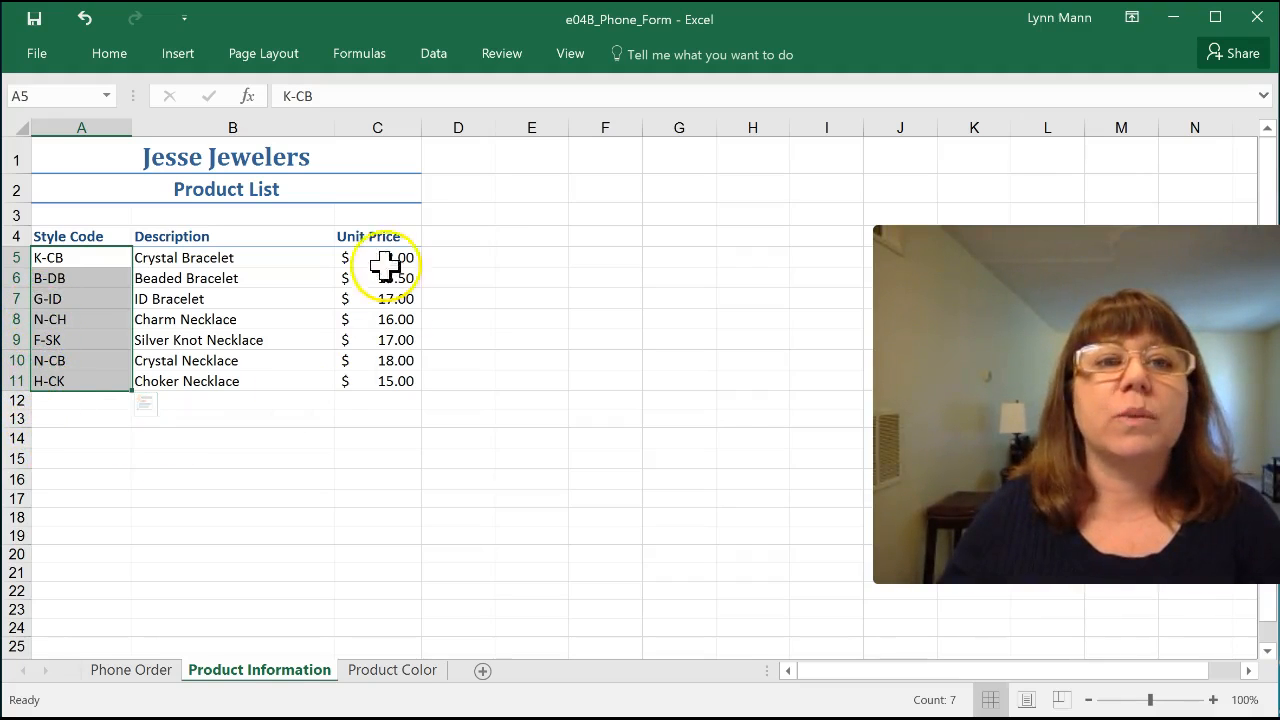
pyautogui.click(441, 55)
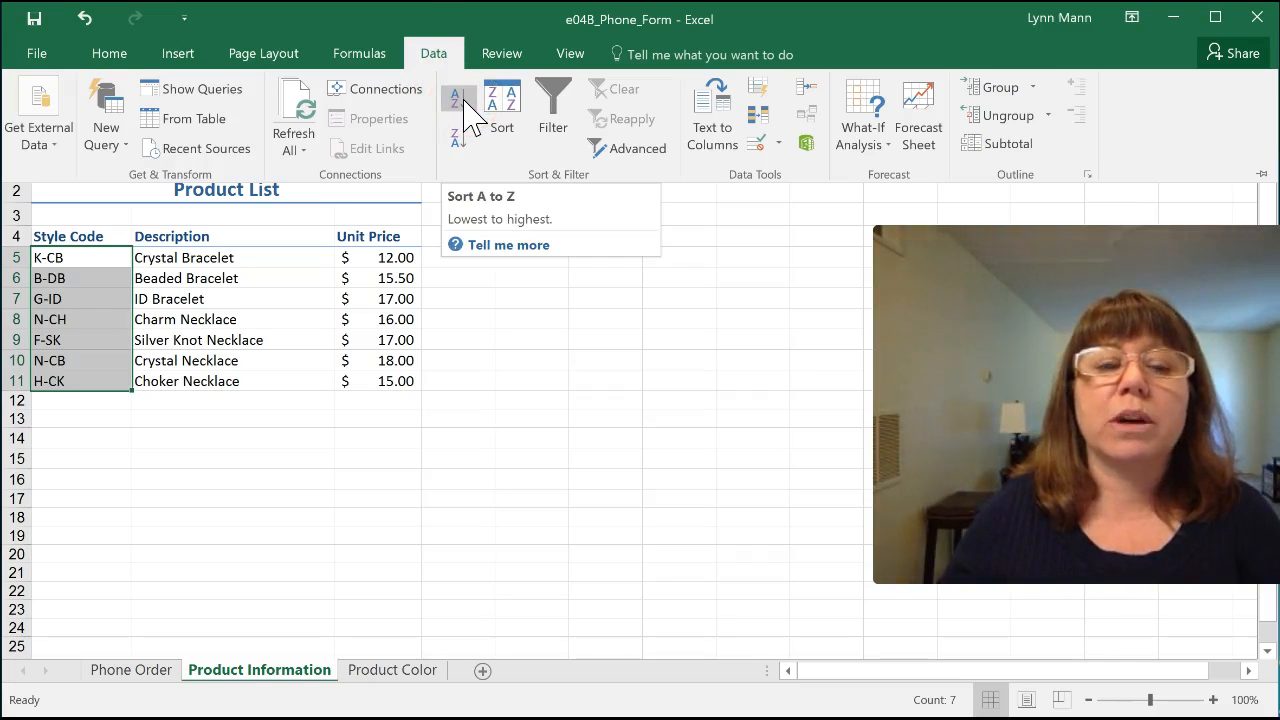
pyautogui.click(464, 100)
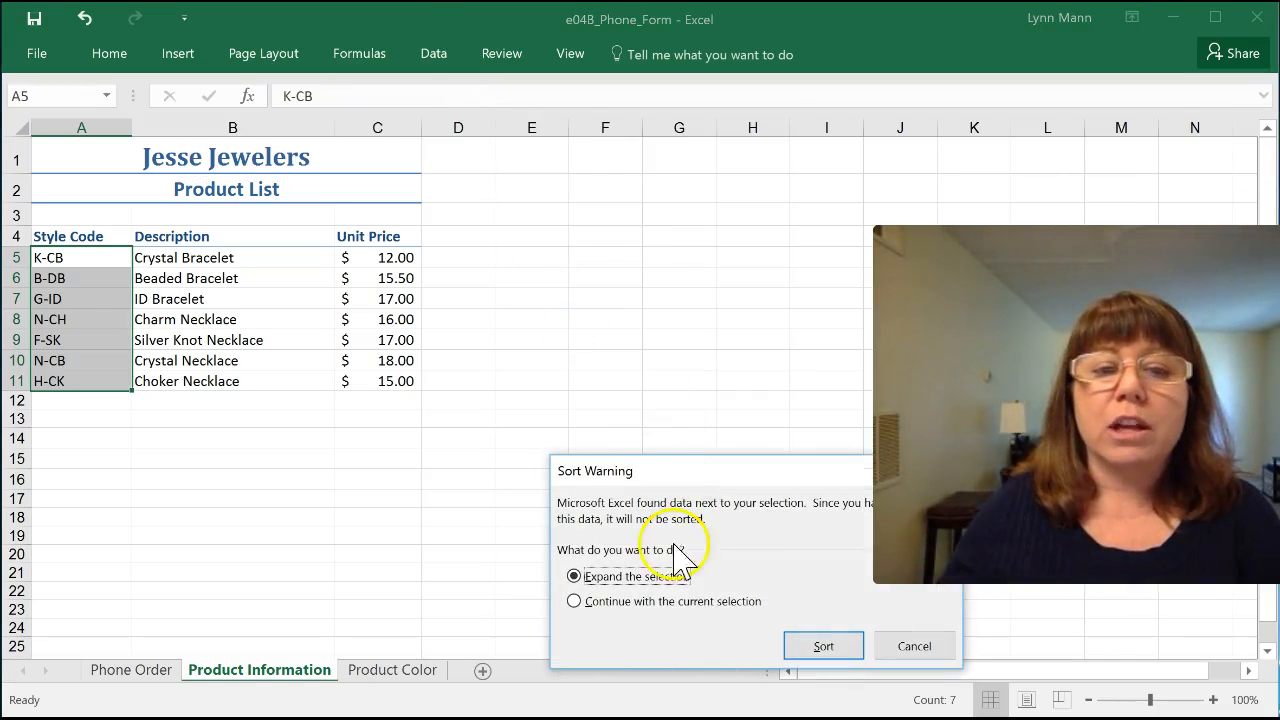
pyautogui.click(833, 645)
pyautogui.click(512, 385)
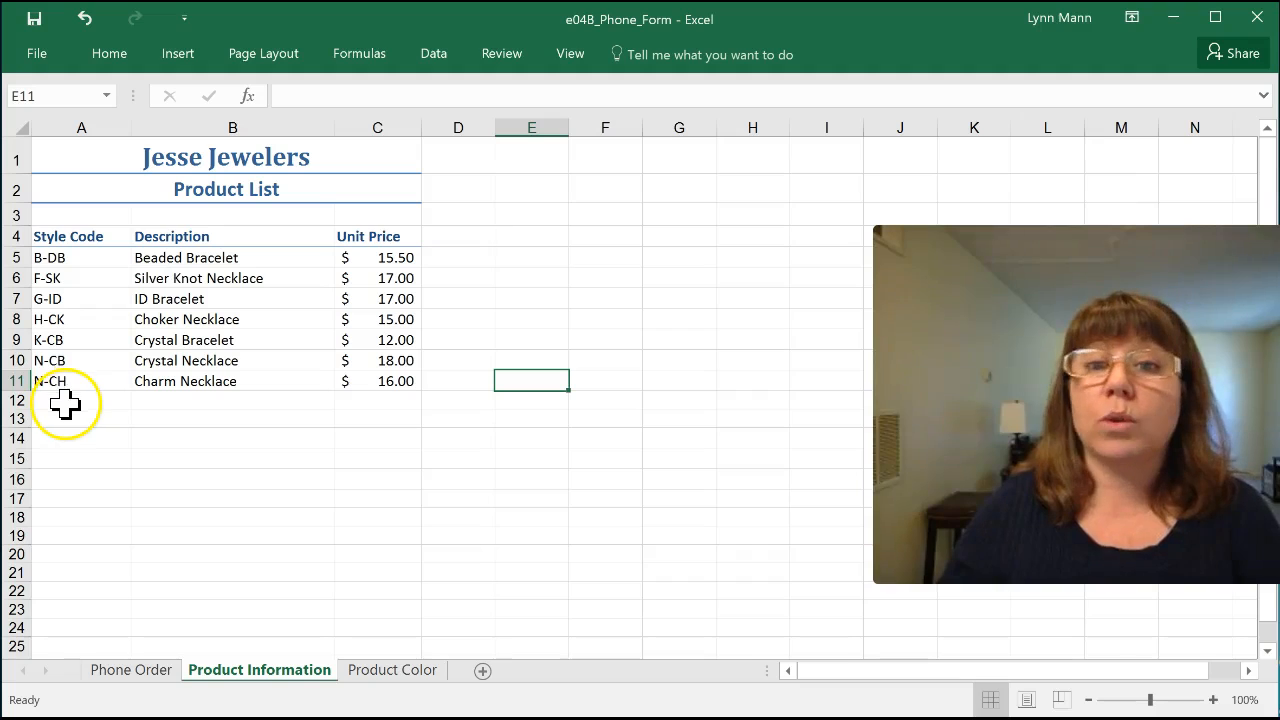
# Step: Set the data validation of Item cell A9 on the Phone Order sheet to allow a List
pyautogui.click(162, 671)
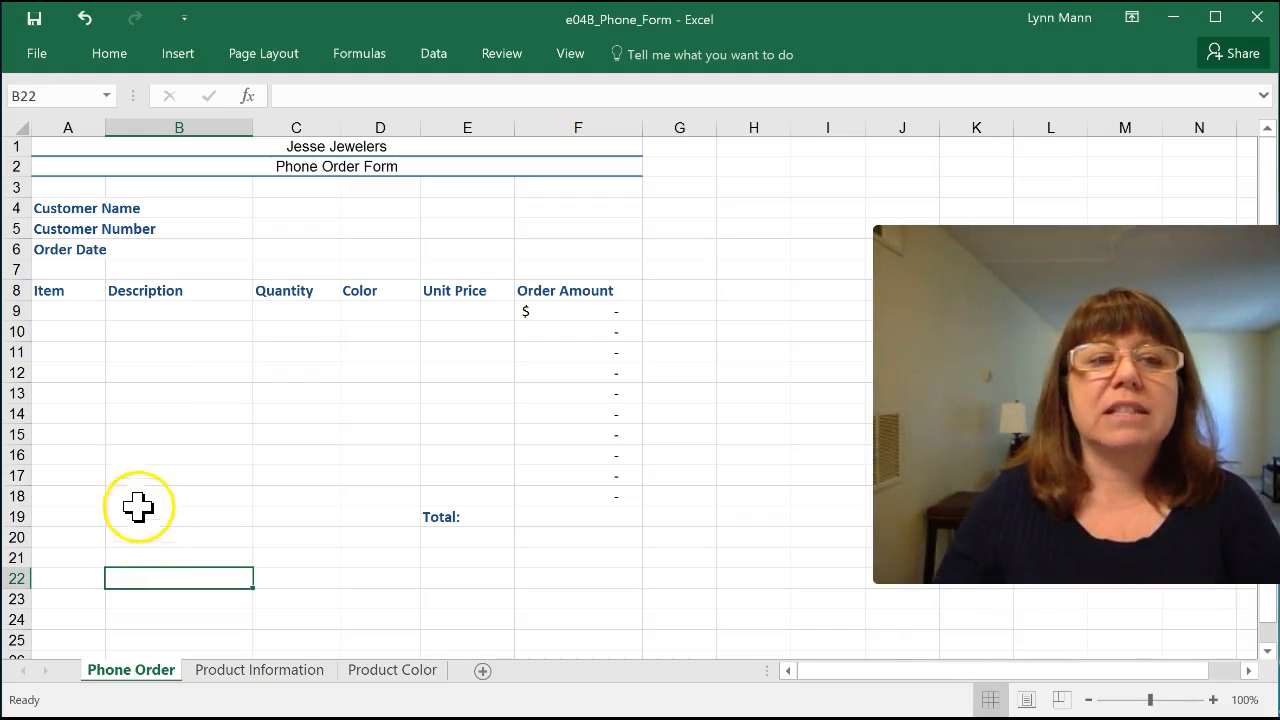
pyautogui.click(80, 313)
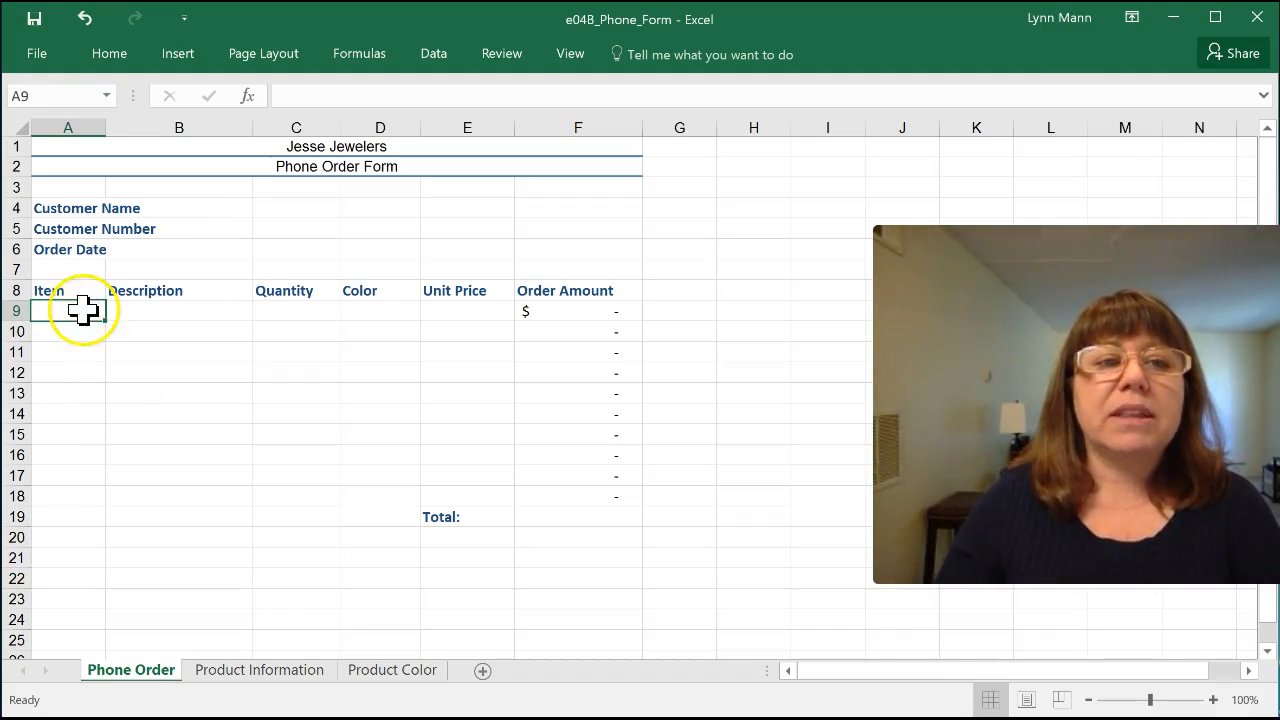
pyautogui.click(220, 670)
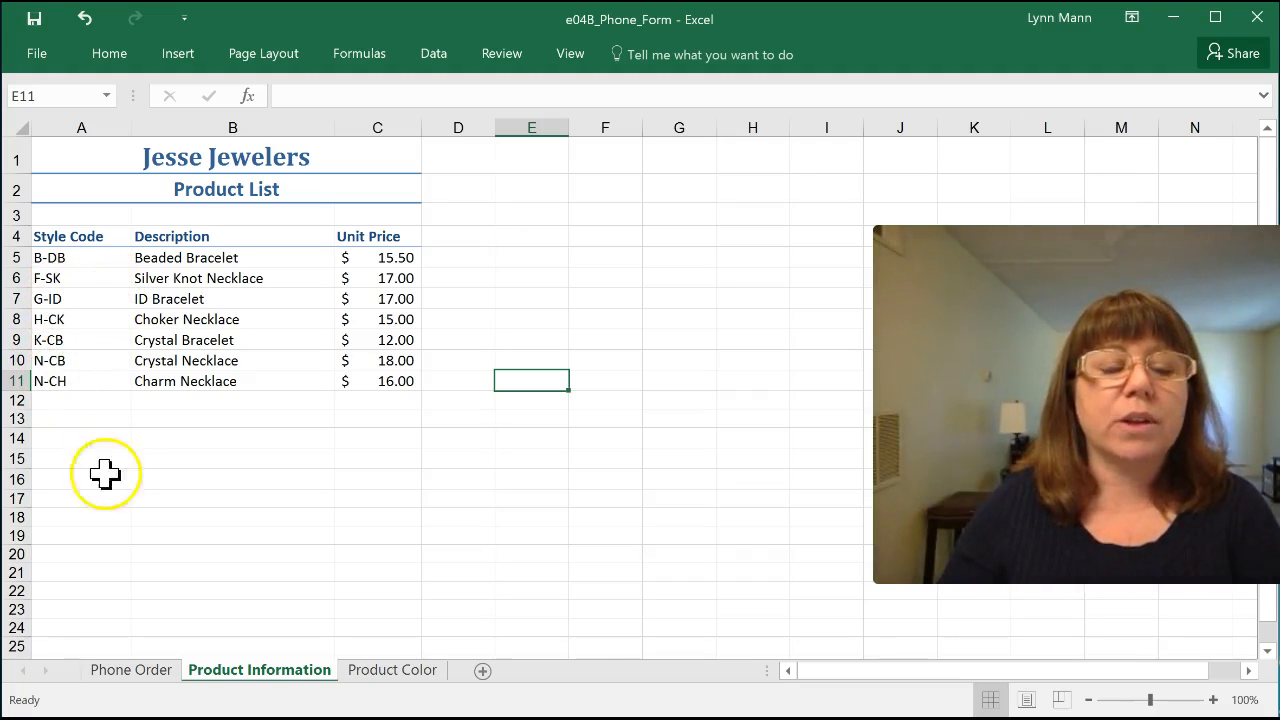
pyautogui.click(136, 674)
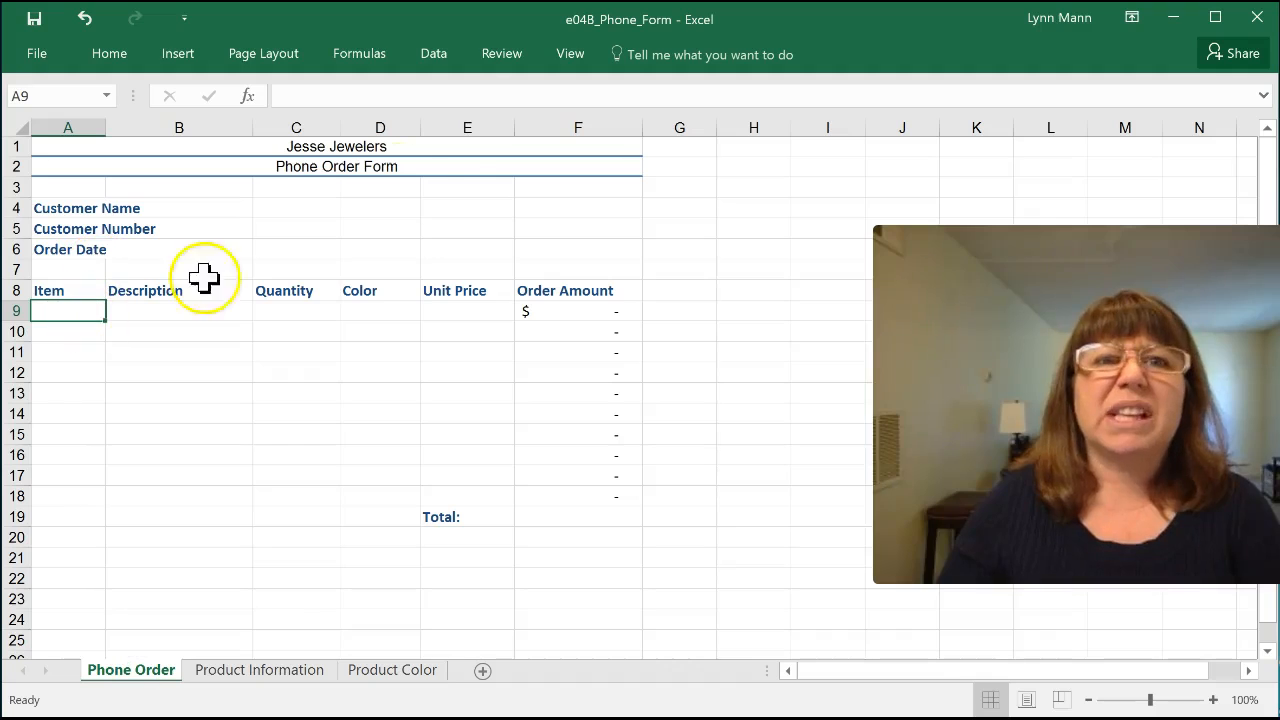
pyautogui.click(432, 60)
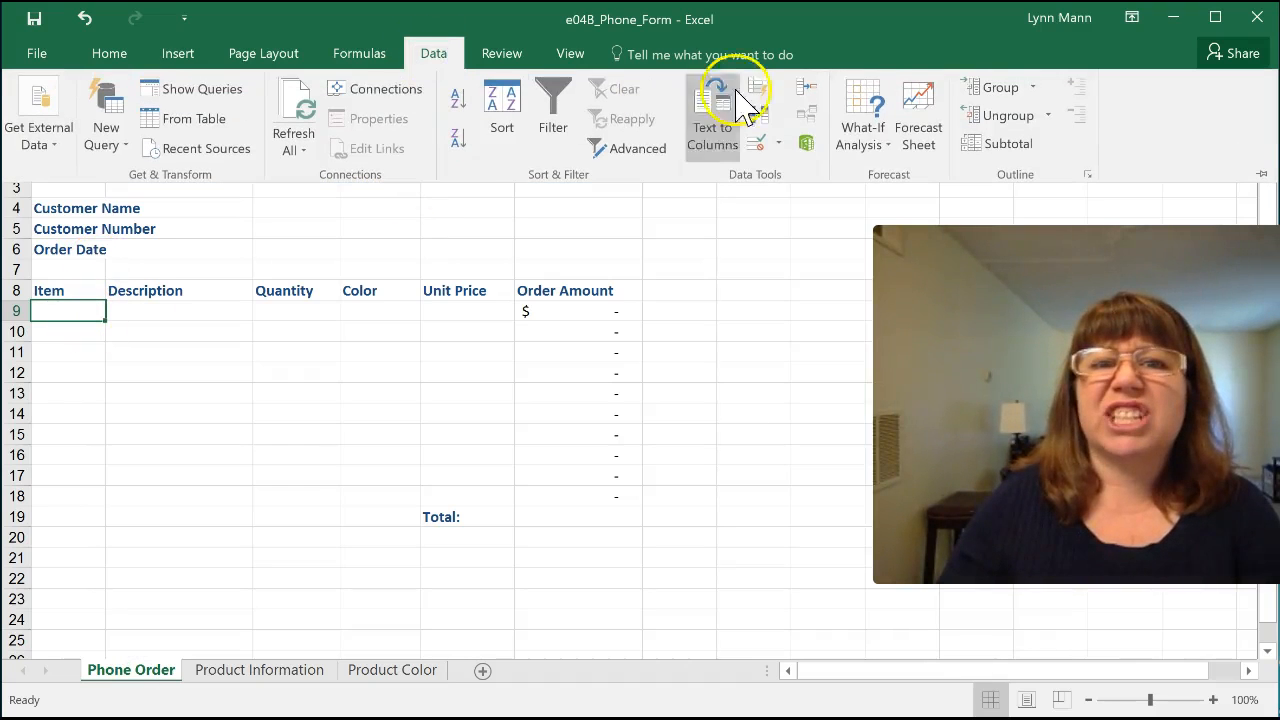
pyautogui.click(769, 144)
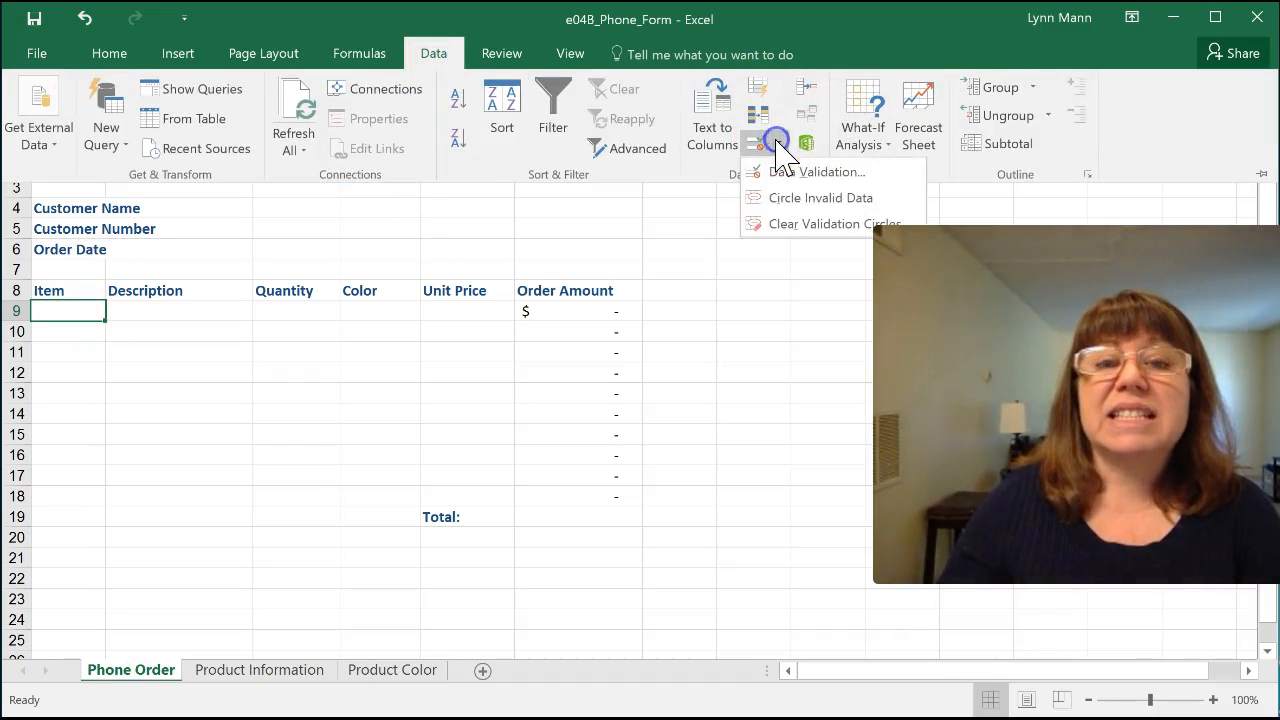
pyautogui.click(790, 172)
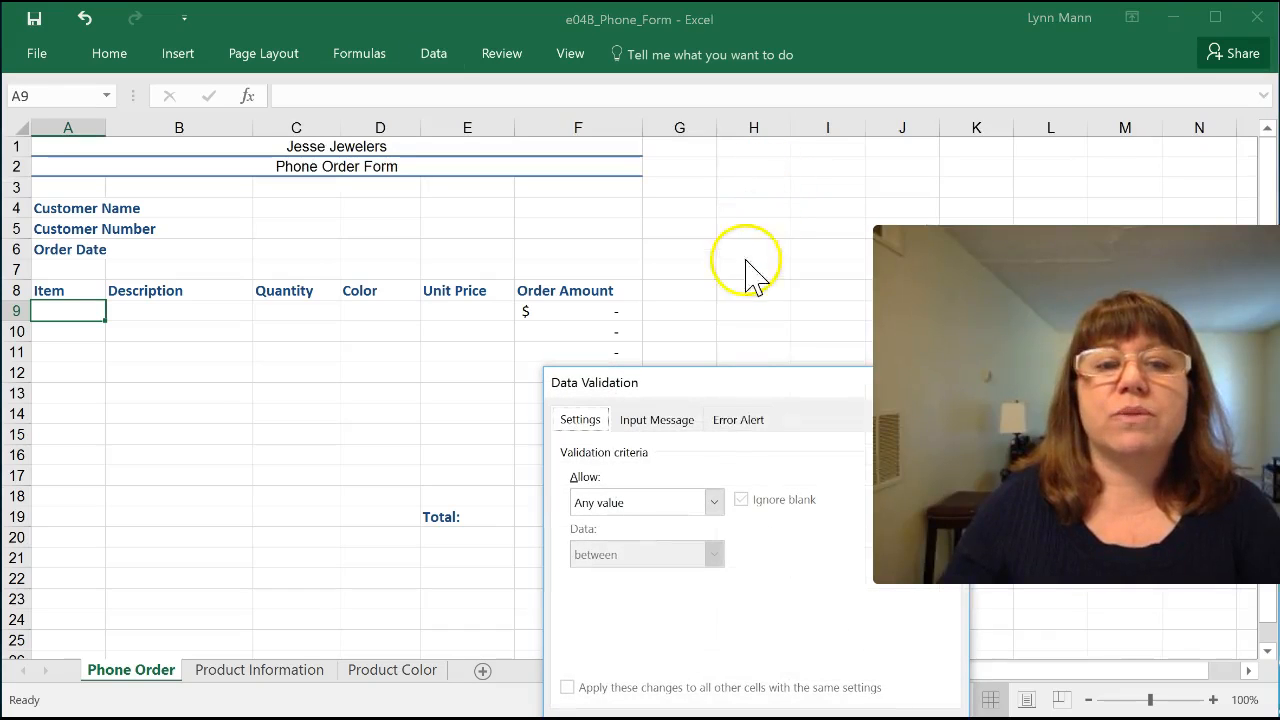
pyautogui.click(714, 503)
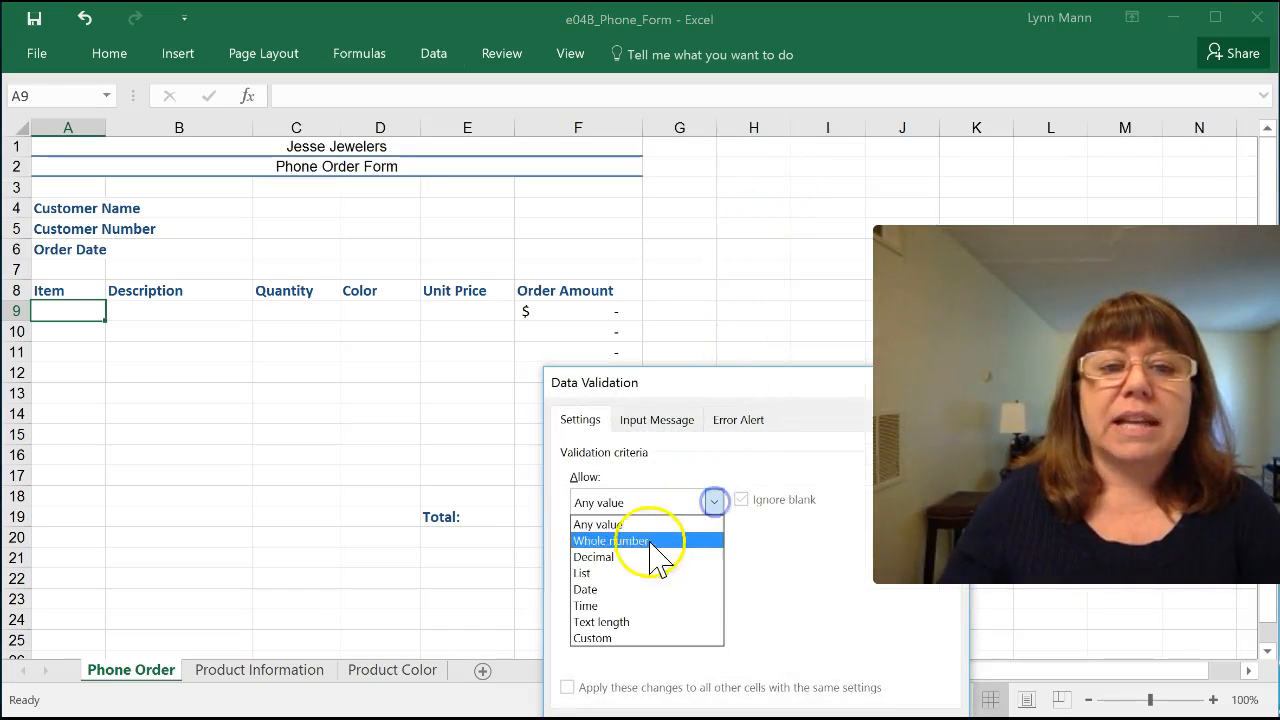
pyautogui.click(606, 568)
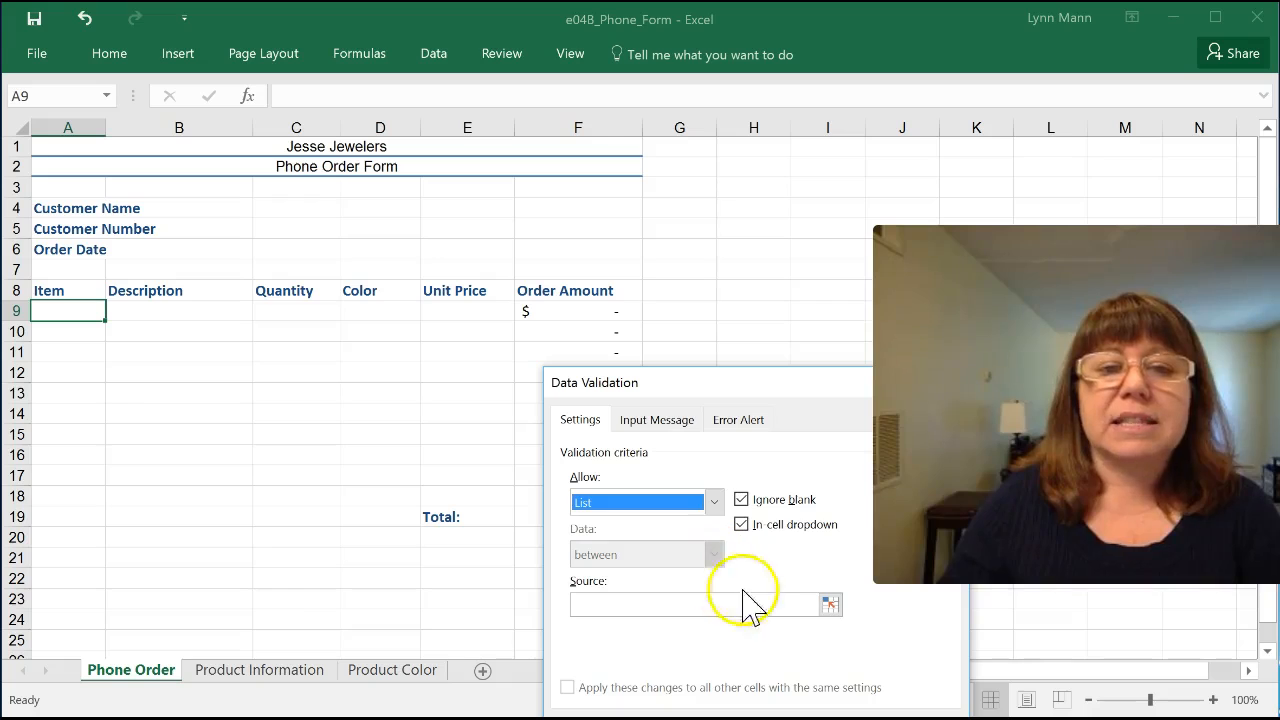
# Step: Use cells A5:A12 of the Product Information sheet as the validation list's source, apply it, and check the choices offered in A9
pyautogui.click(830, 604)
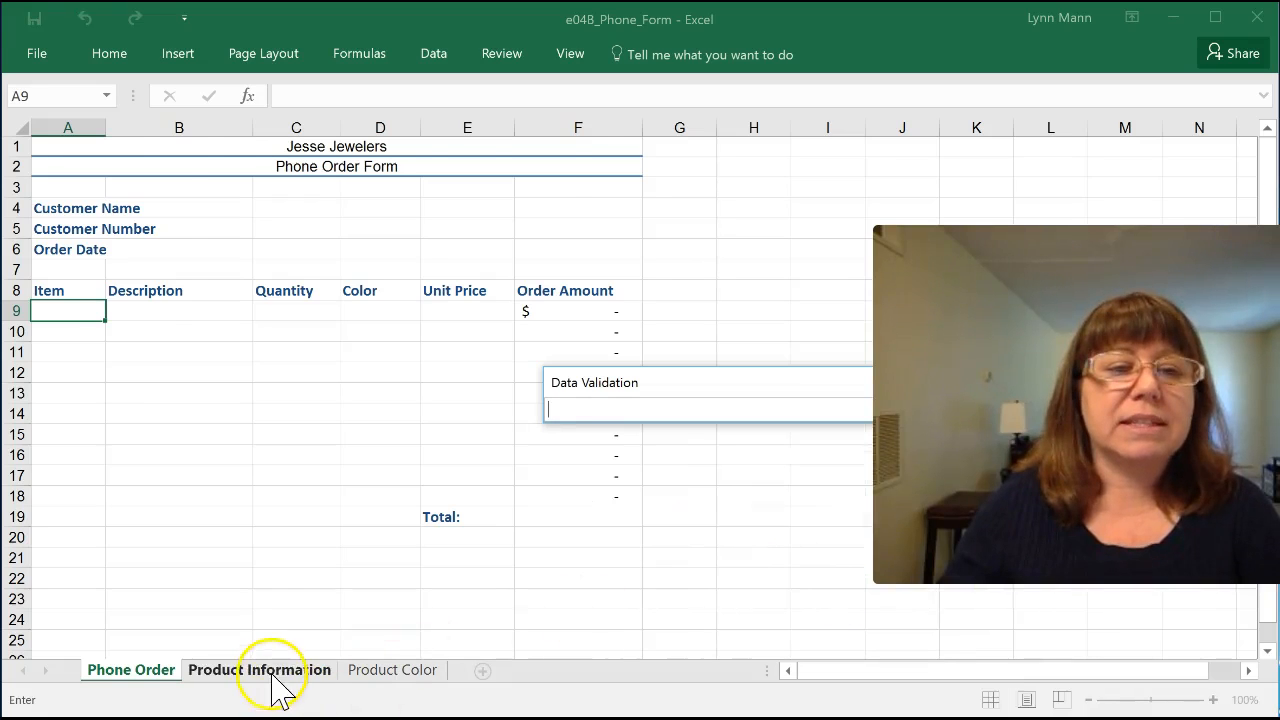
pyautogui.click(272, 670)
pyautogui.moveTo(88, 258); pyautogui.dragTo(72, 399)
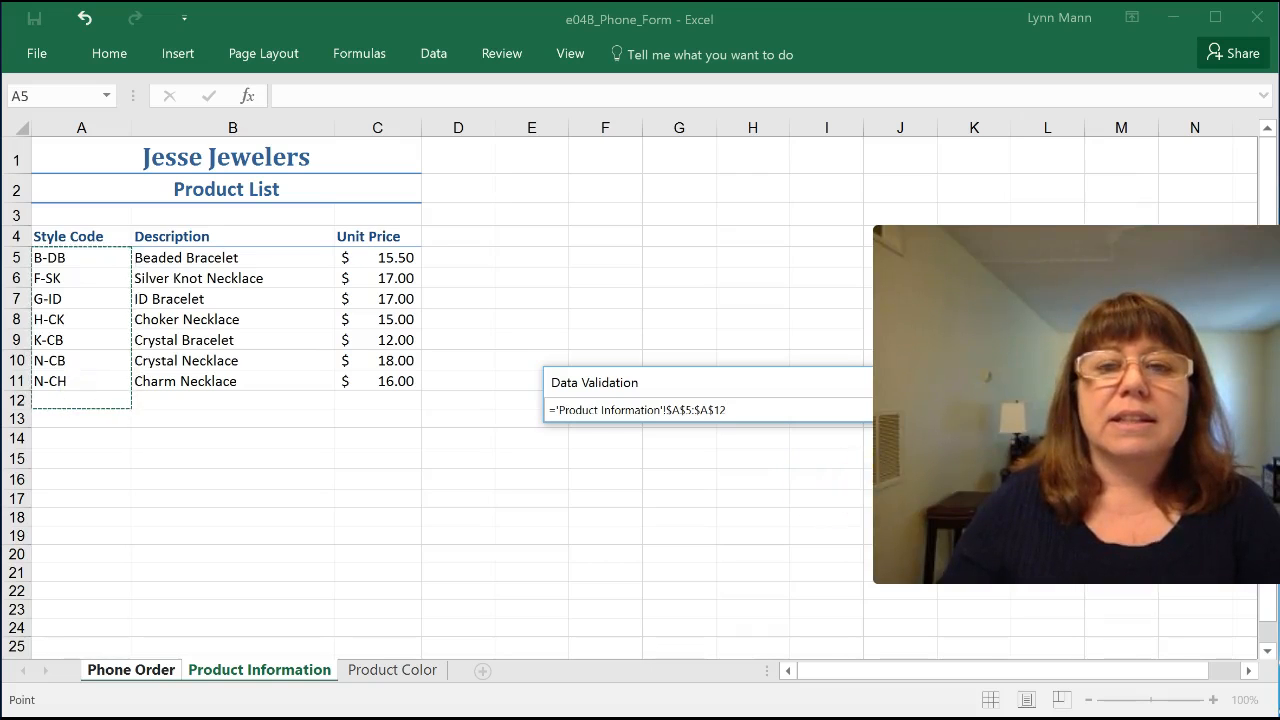
pyautogui.click(860, 410)
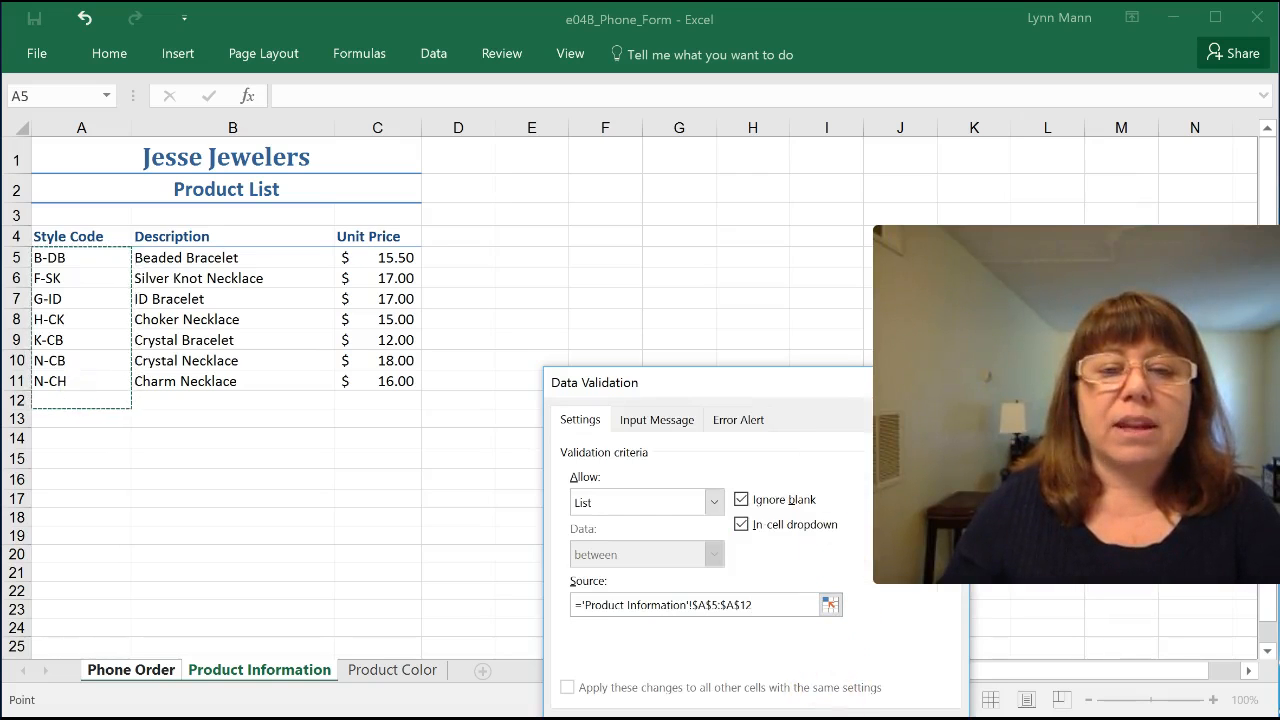
pyautogui.press('Return')
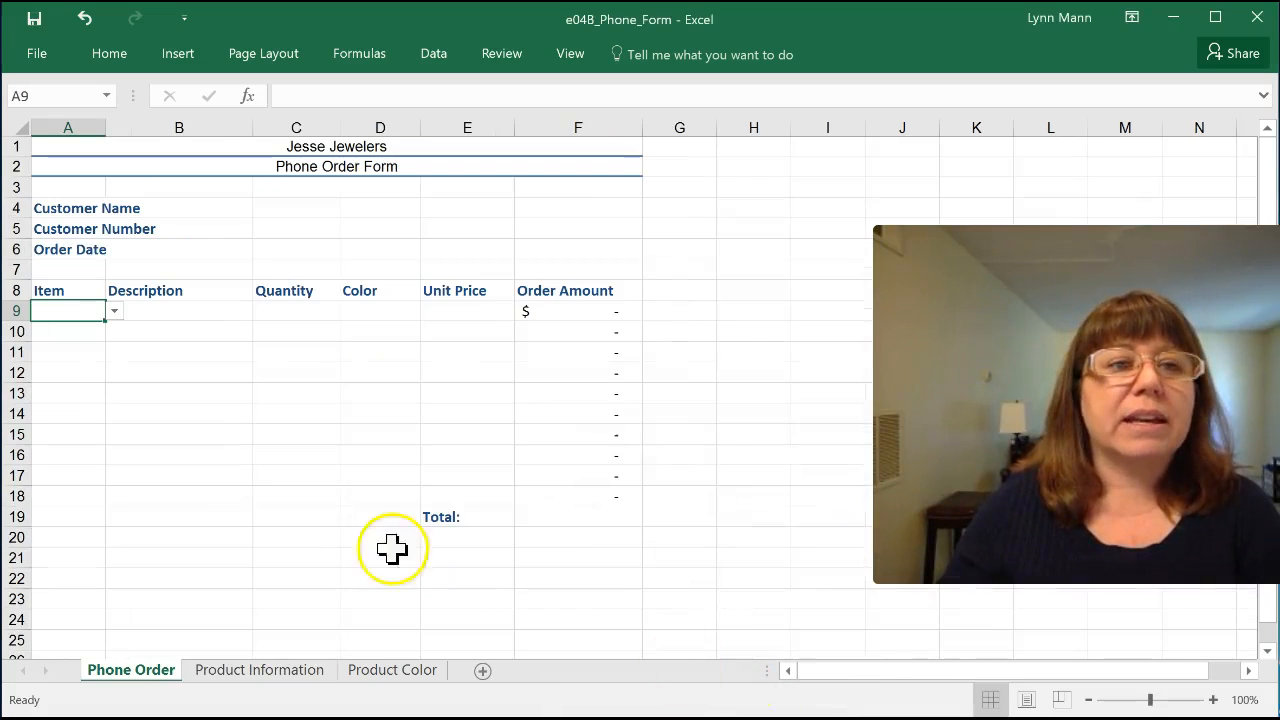
pyautogui.click(115, 311)
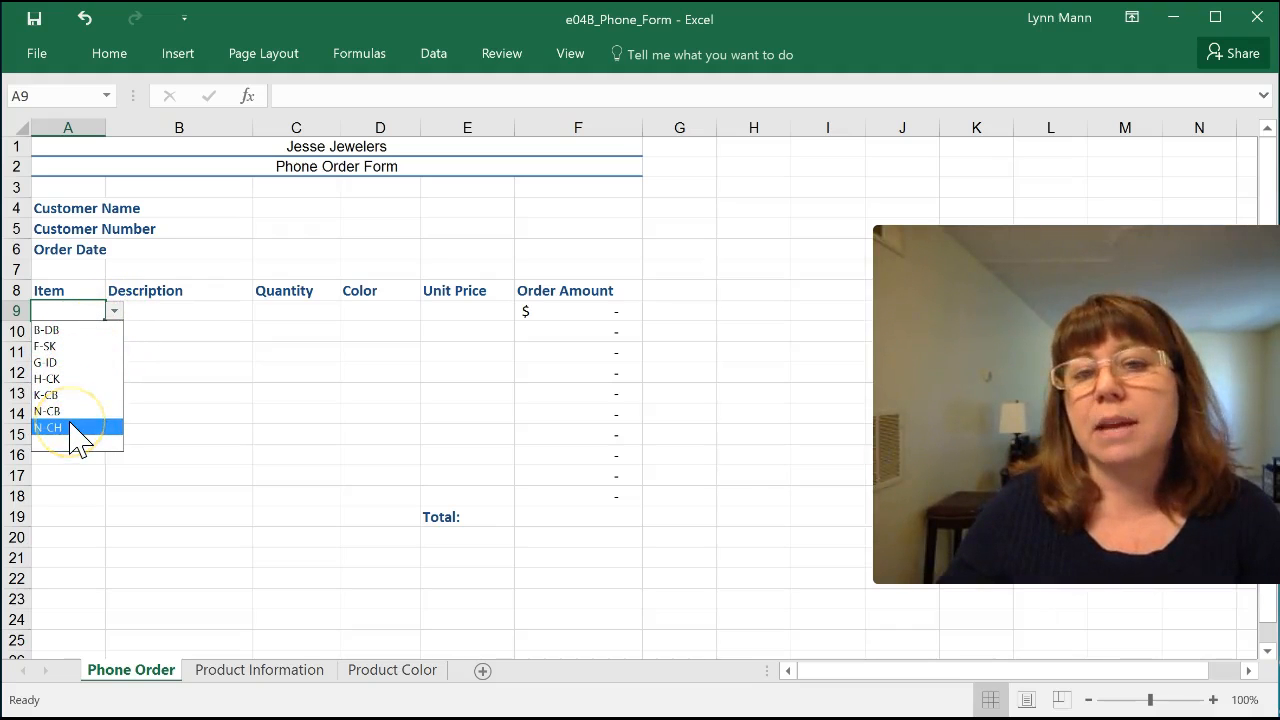
pyautogui.press('Escape')
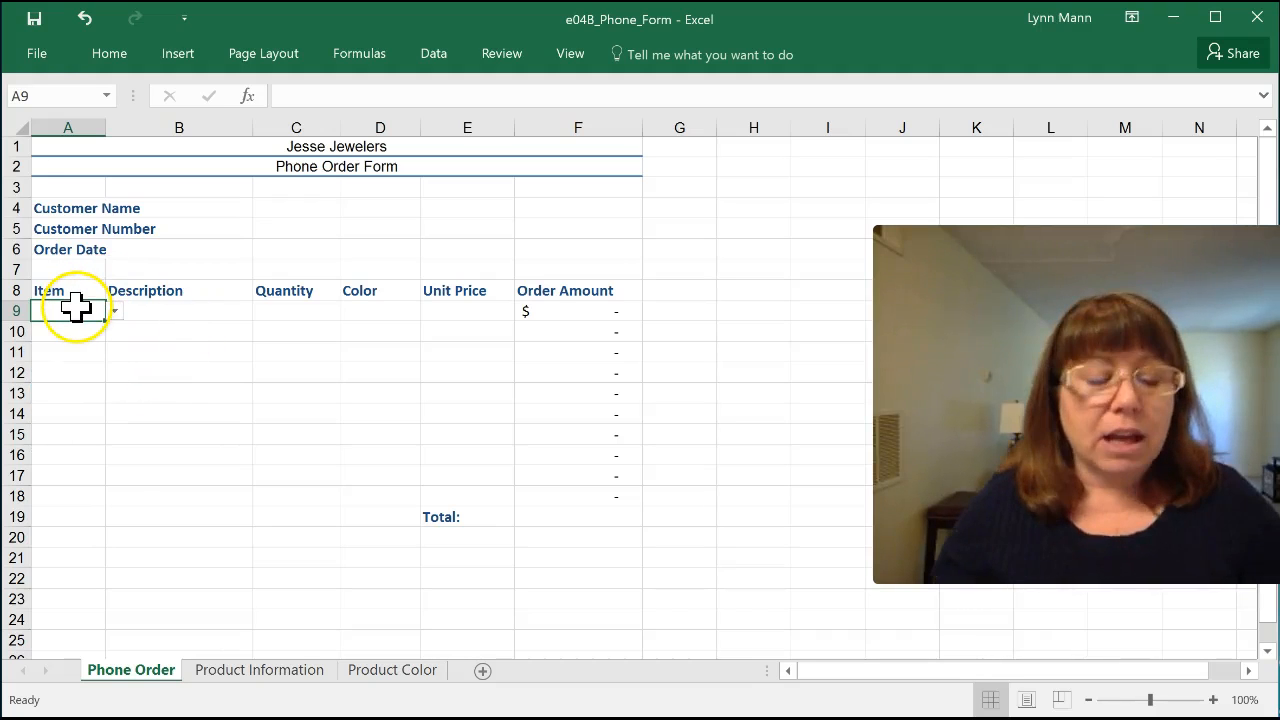
# Step: Copy cell A9 with its validation list to the remaining Item cells A10:A18
pyautogui.hotkey('ctrl', 'c')
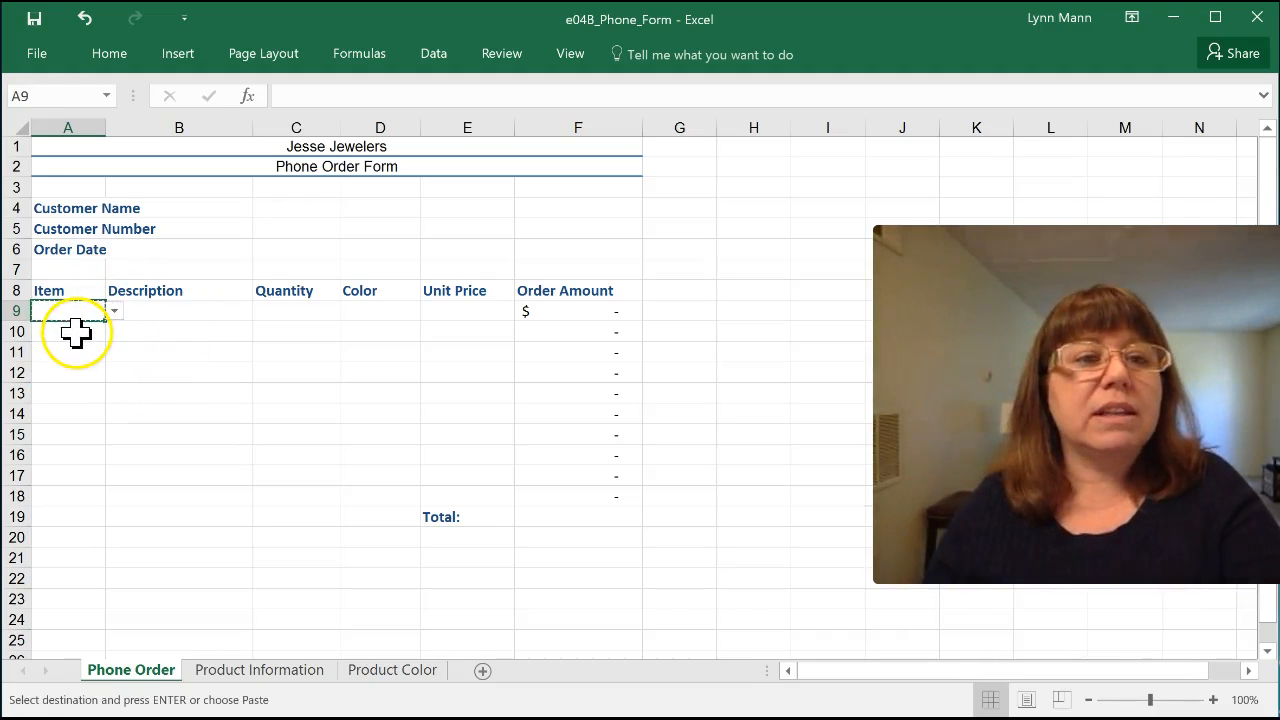
pyautogui.moveTo(75, 363); pyautogui.dragTo(77, 490)
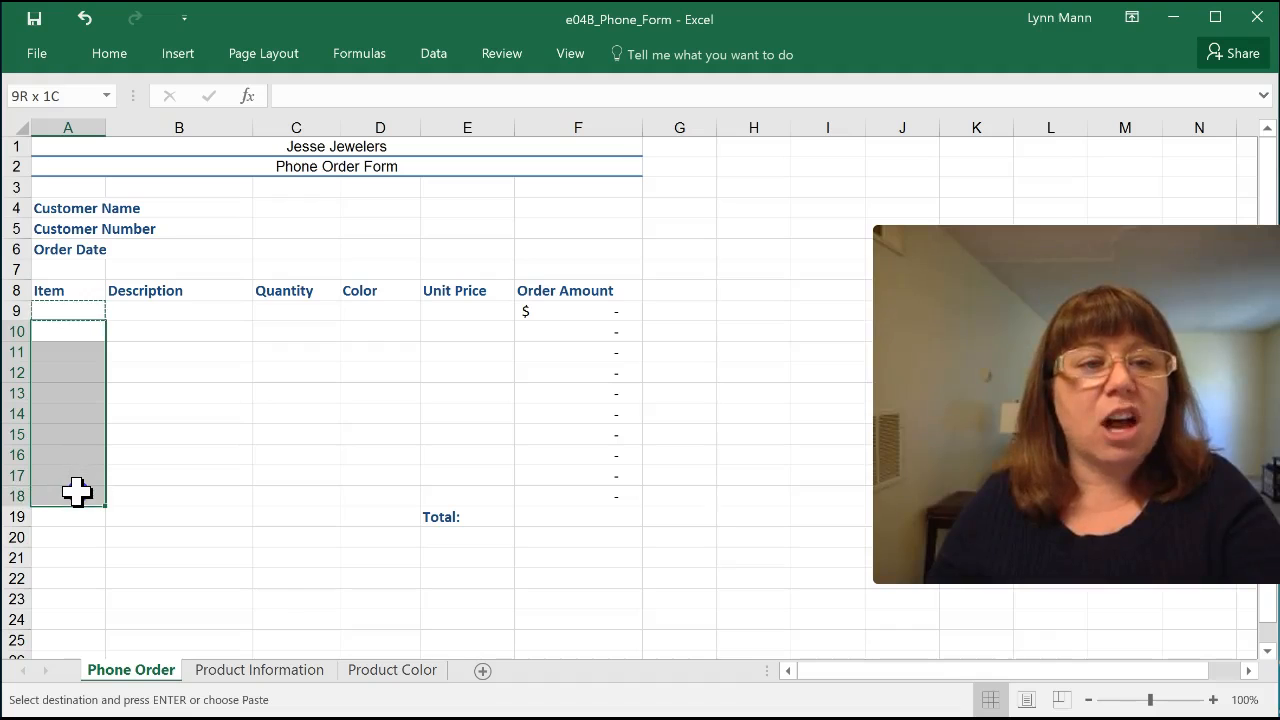
pyautogui.hotkey('ctrl', 'v')
pyautogui.click(180, 400)
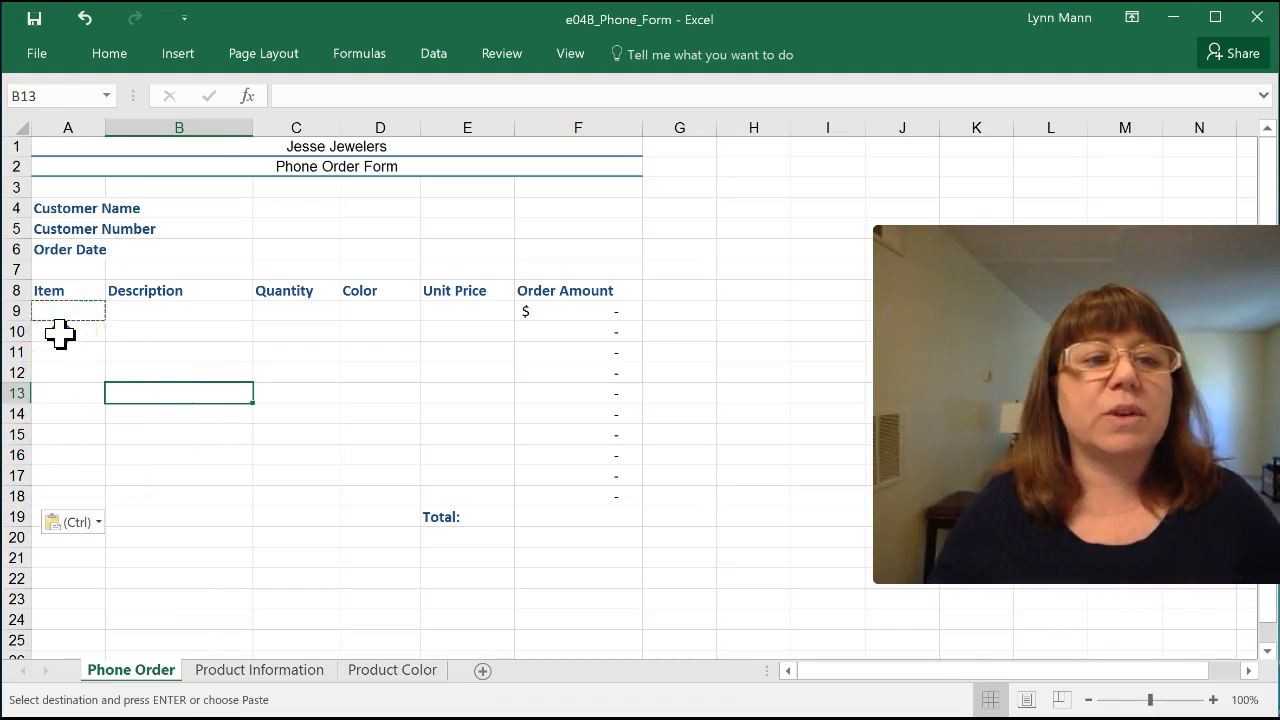
# Step: Choose H-CK for the item in A10 and B-DB for the item in A9 from their lists
pyautogui.click(60, 333)
pyautogui.click(115, 331)
pyautogui.click(71, 403)
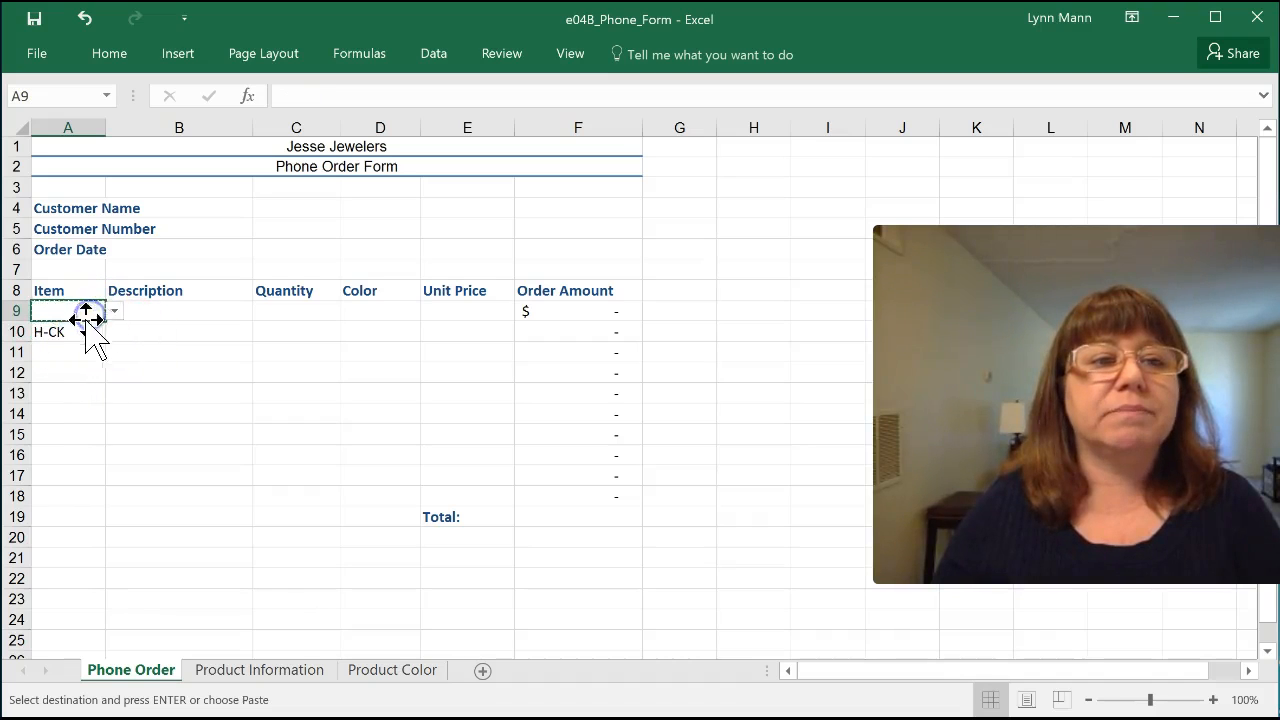
pyautogui.click(75, 378)
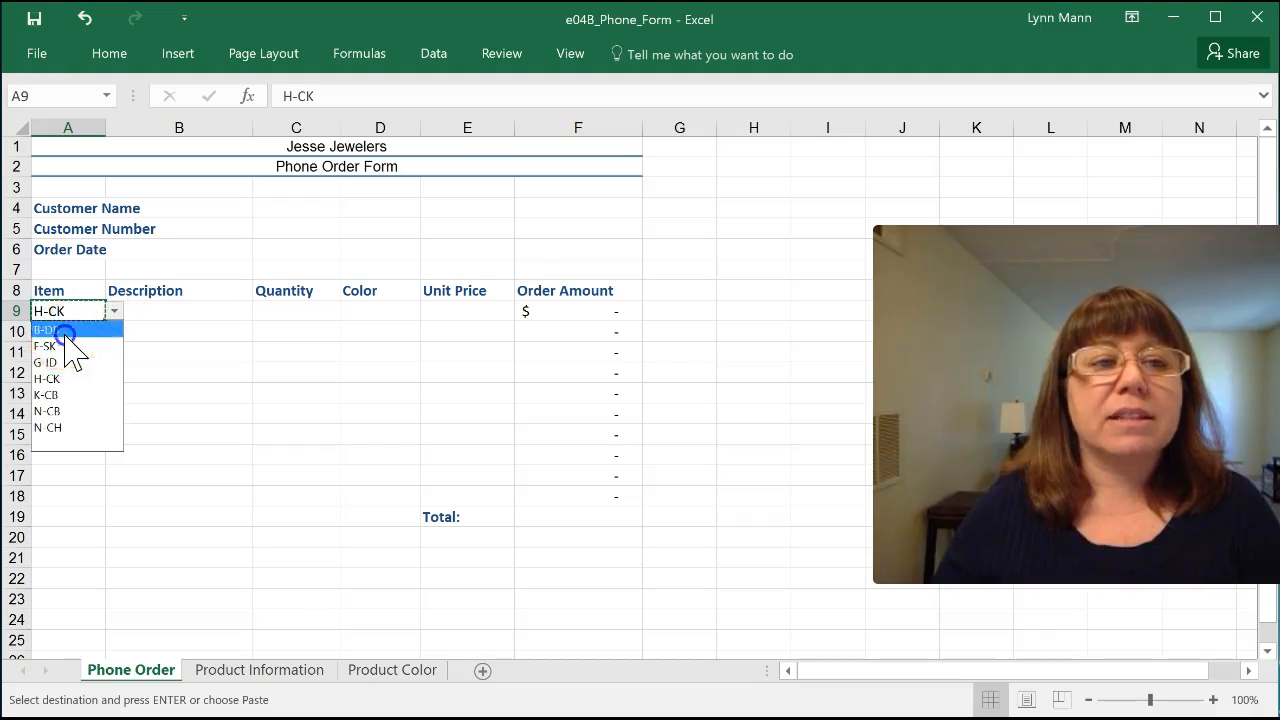
pyautogui.click(65, 332)
pyautogui.click(166, 367)
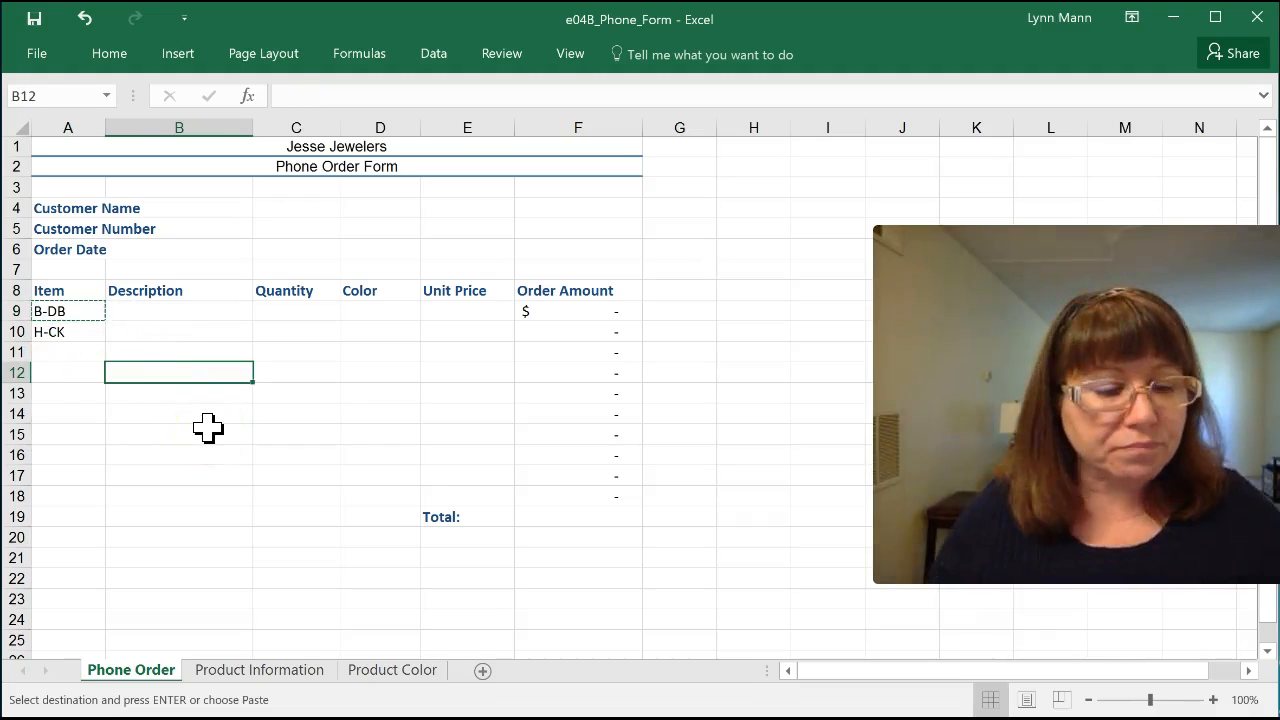
# Step: Examine the Description, Color and Unit Price cells in row 9 and how the Product Information and Product Color sheets arrange the matching data
pyautogui.click(72, 311)
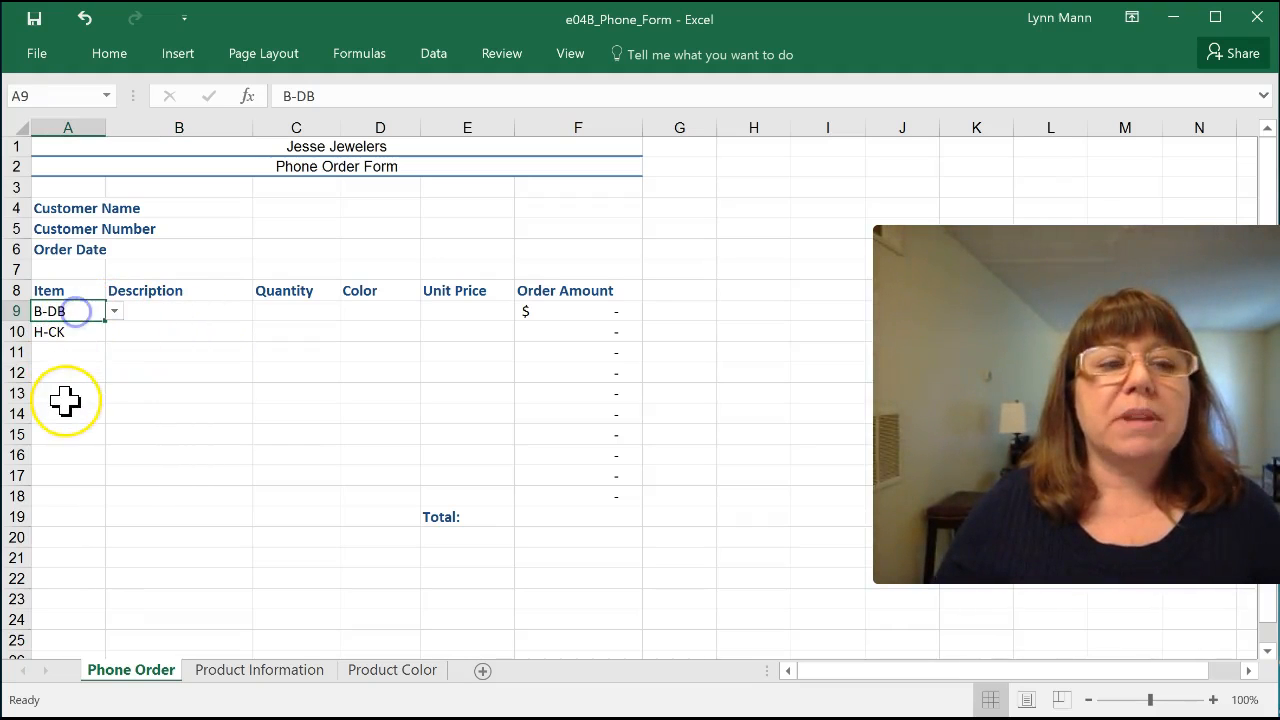
pyautogui.click(159, 311)
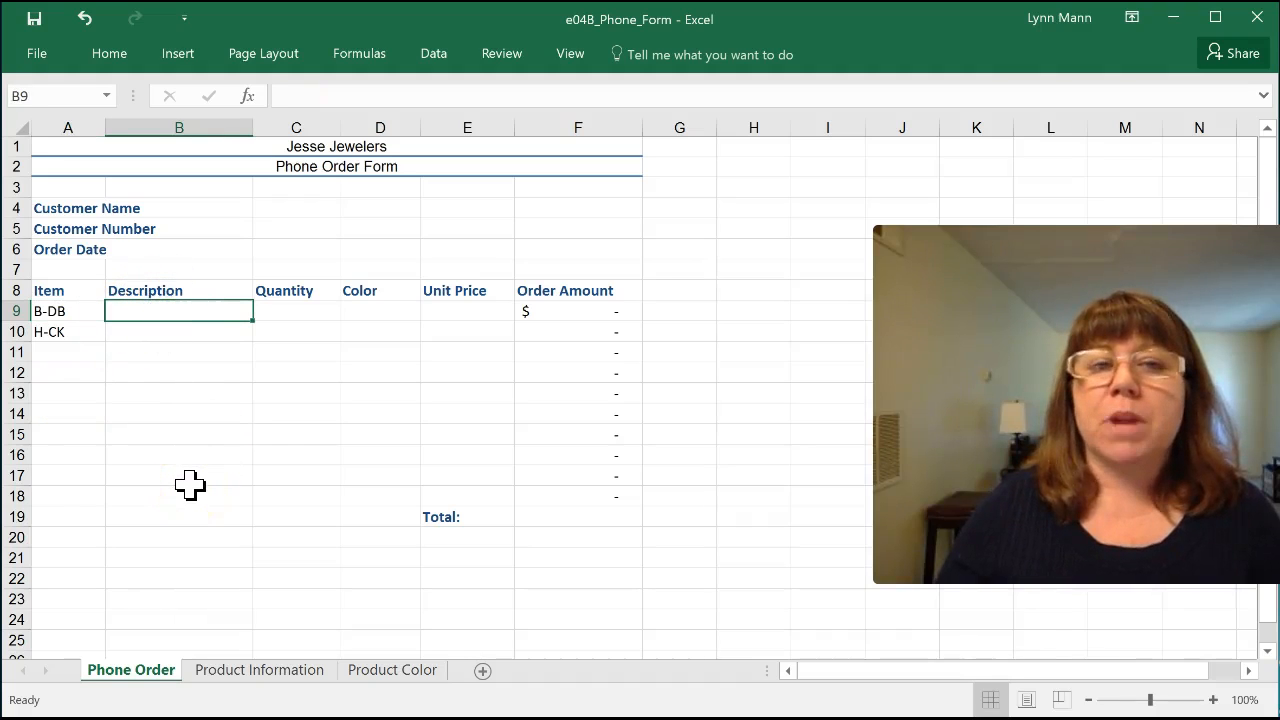
pyautogui.click(366, 313)
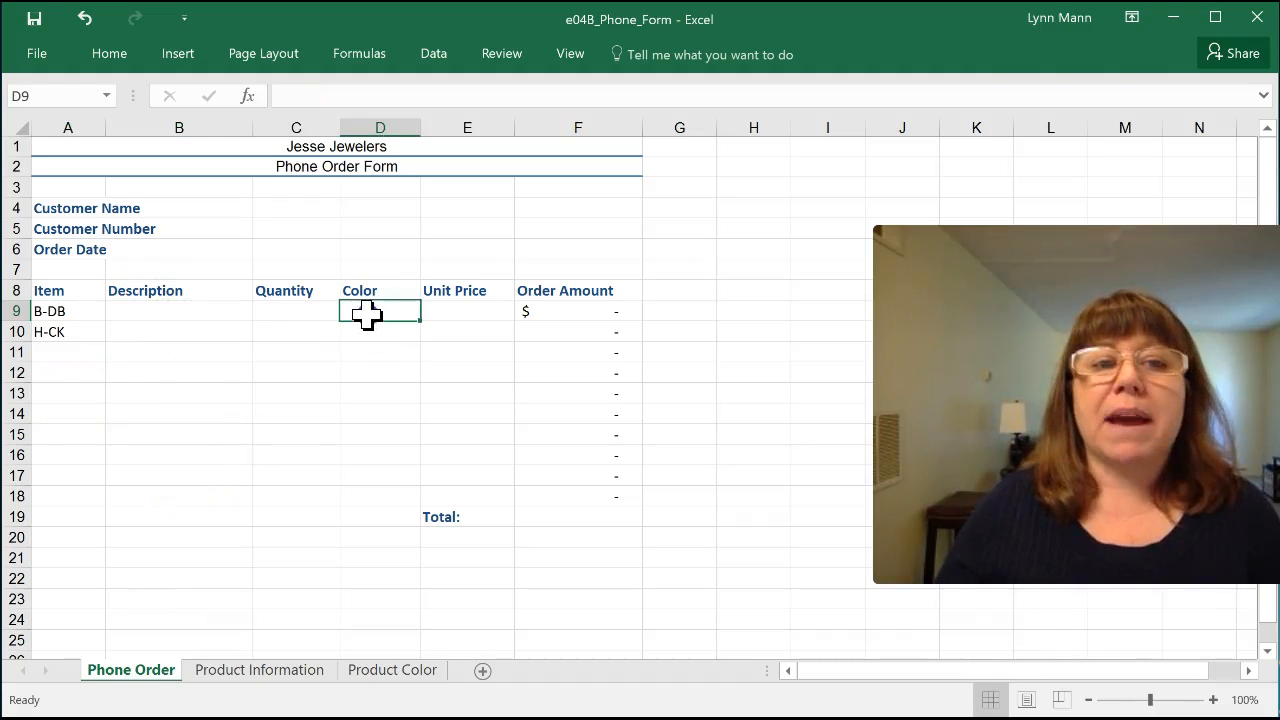
pyautogui.click(460, 311)
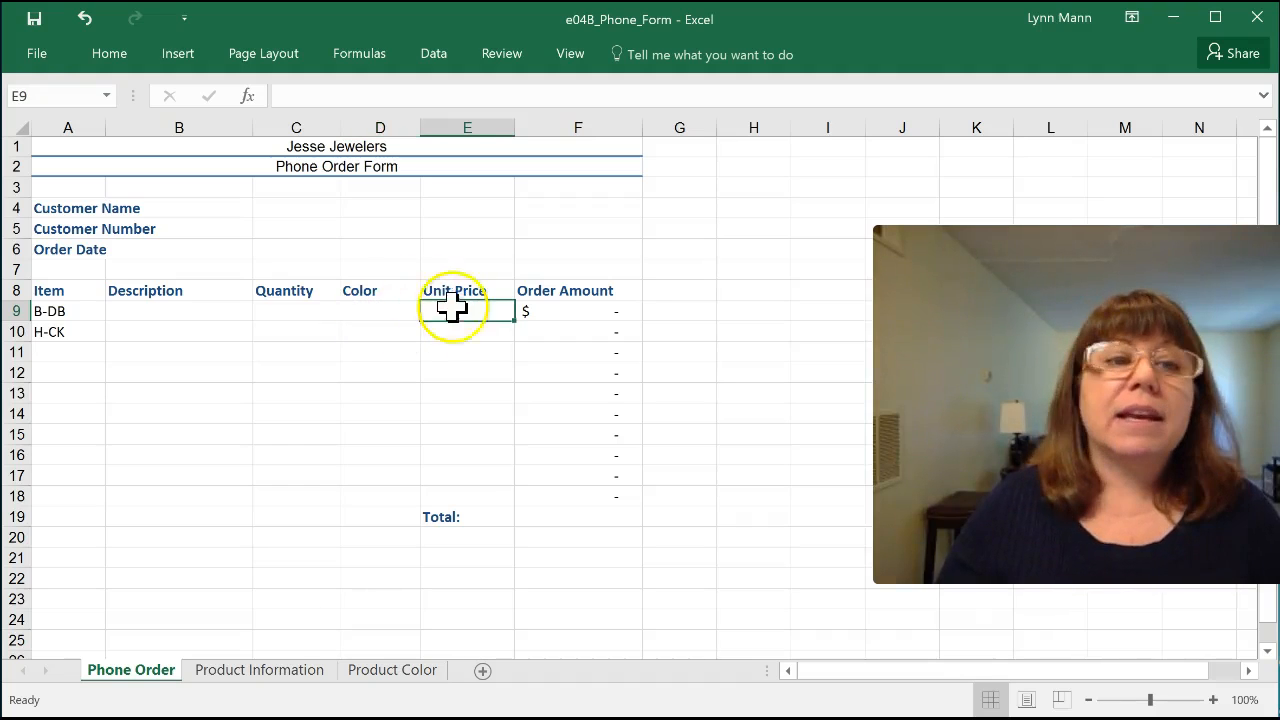
pyautogui.click(186, 309)
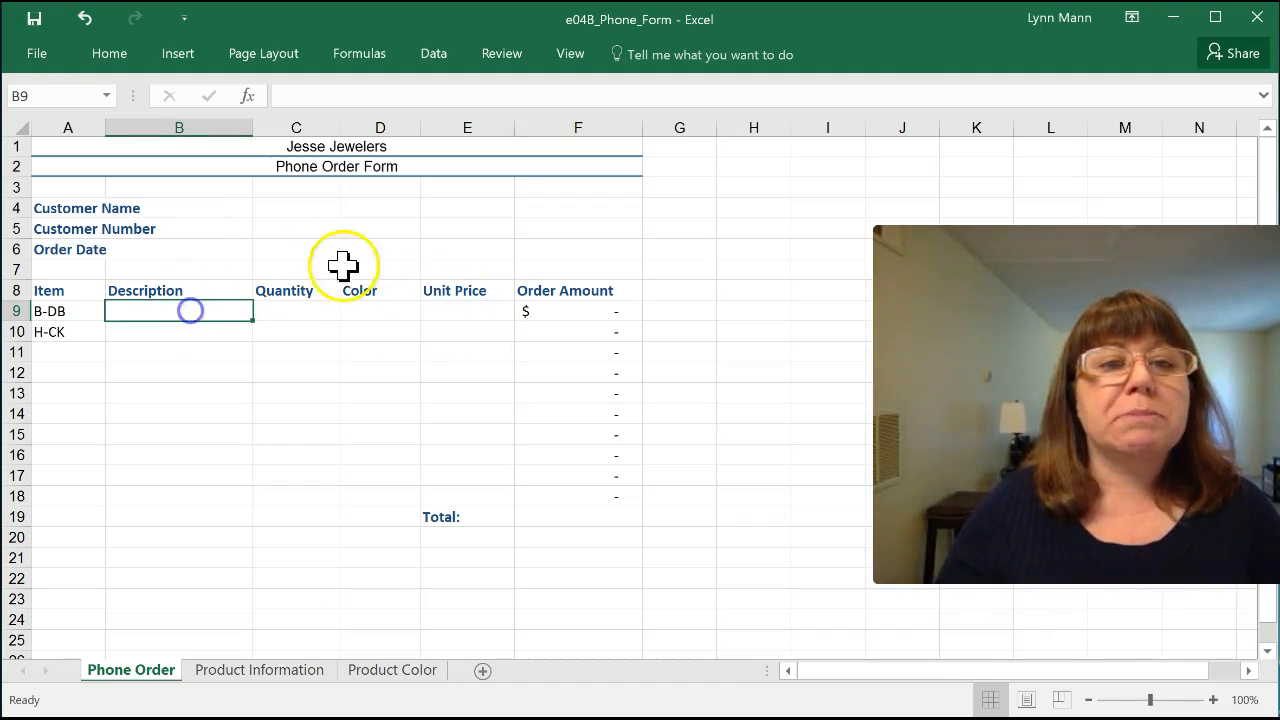
pyautogui.click(460, 311)
pyautogui.click(257, 672)
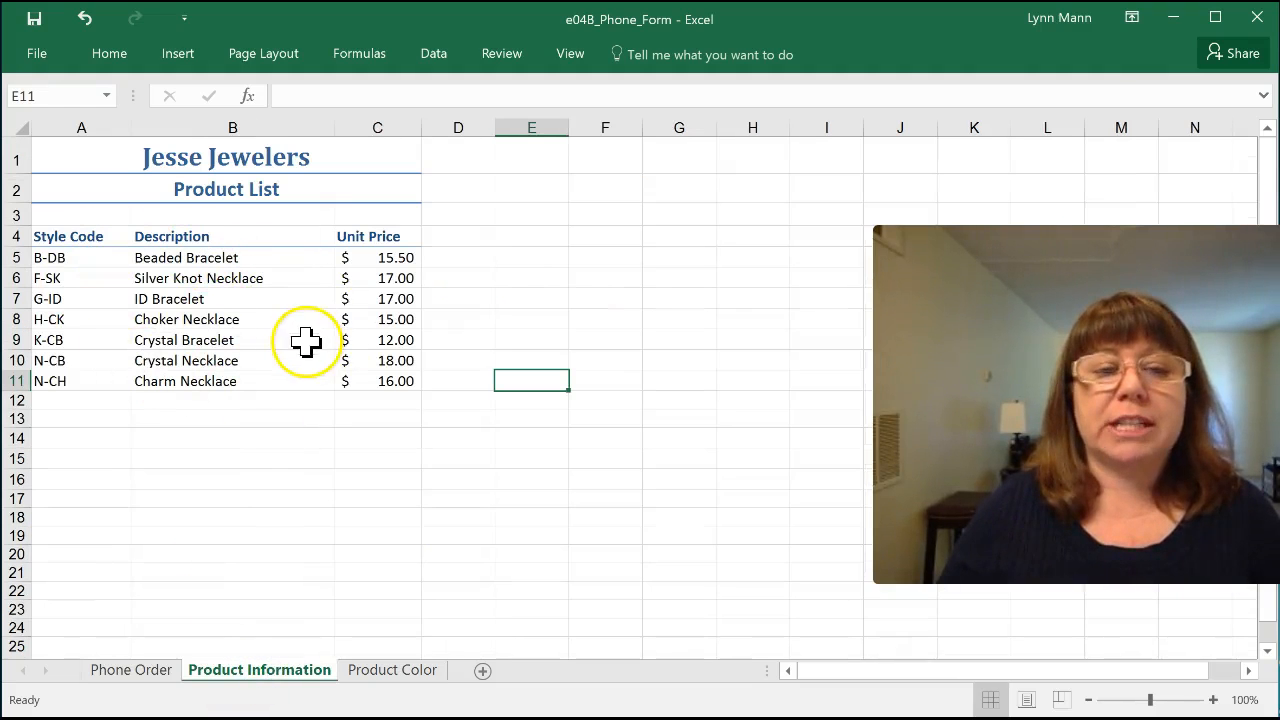
pyautogui.click(131, 672)
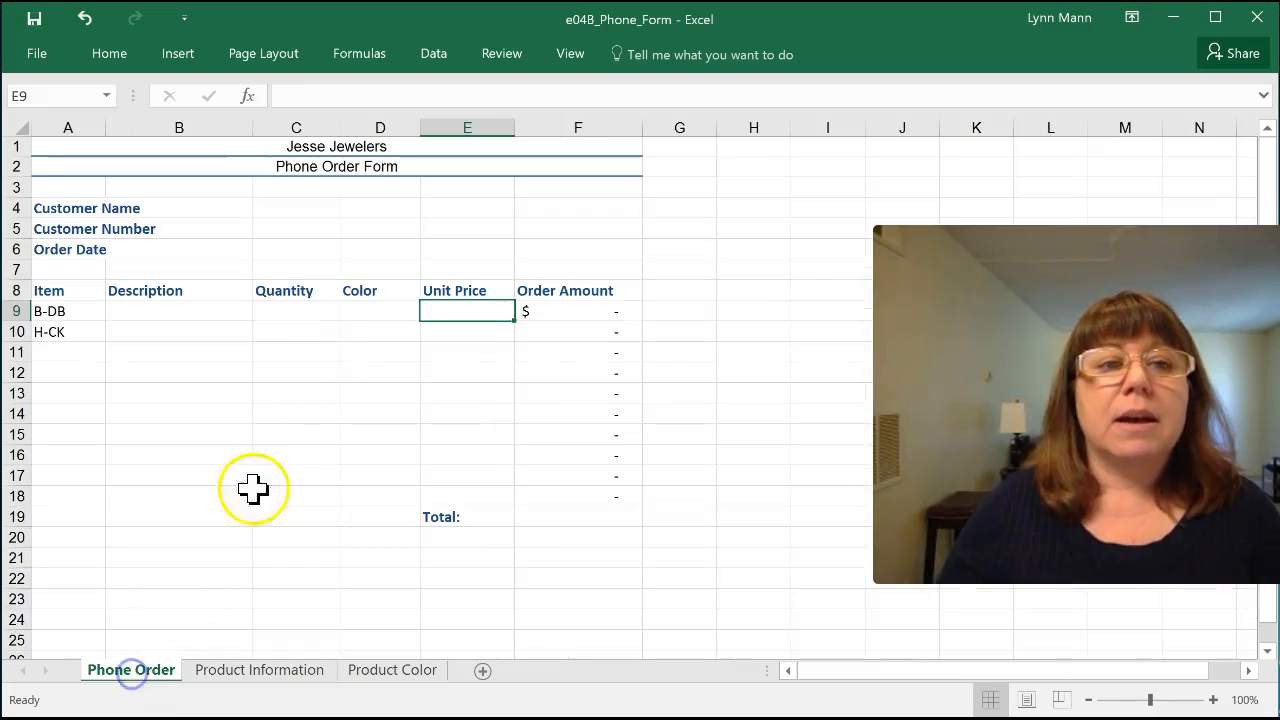
pyautogui.click(358, 314)
pyautogui.click(392, 670)
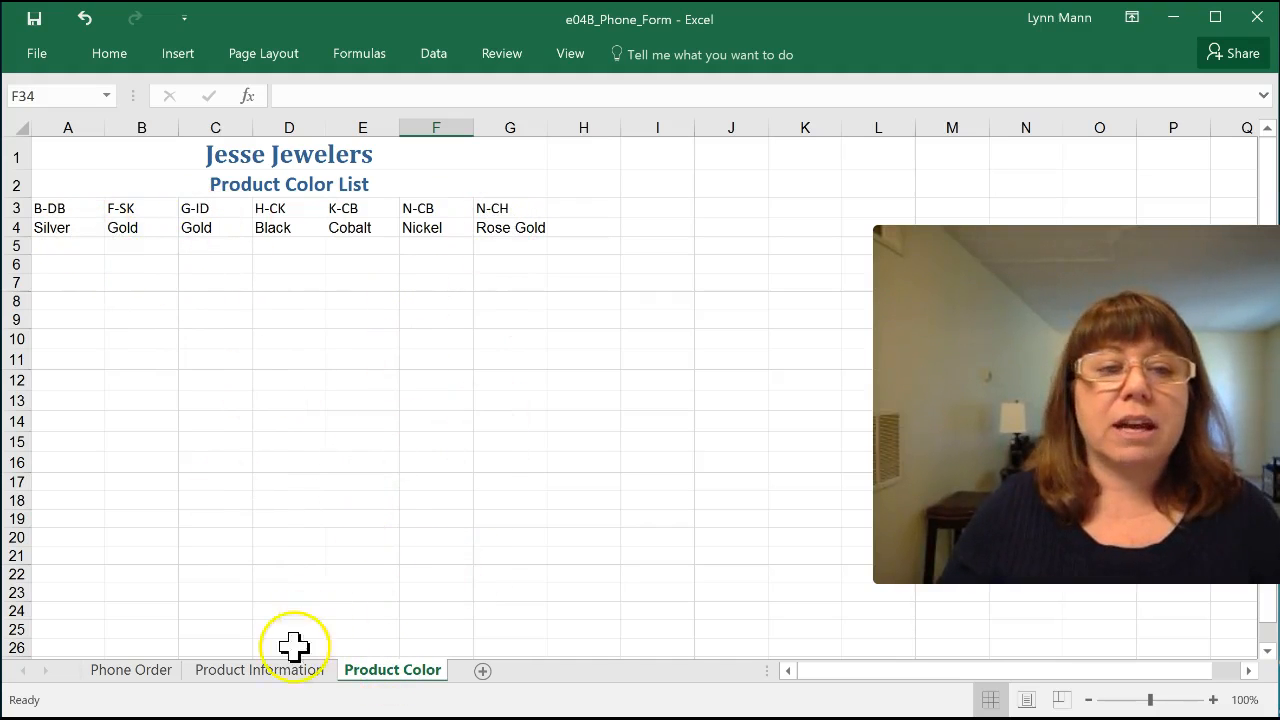
pyautogui.moveTo(55, 207); pyautogui.dragTo(495, 210)
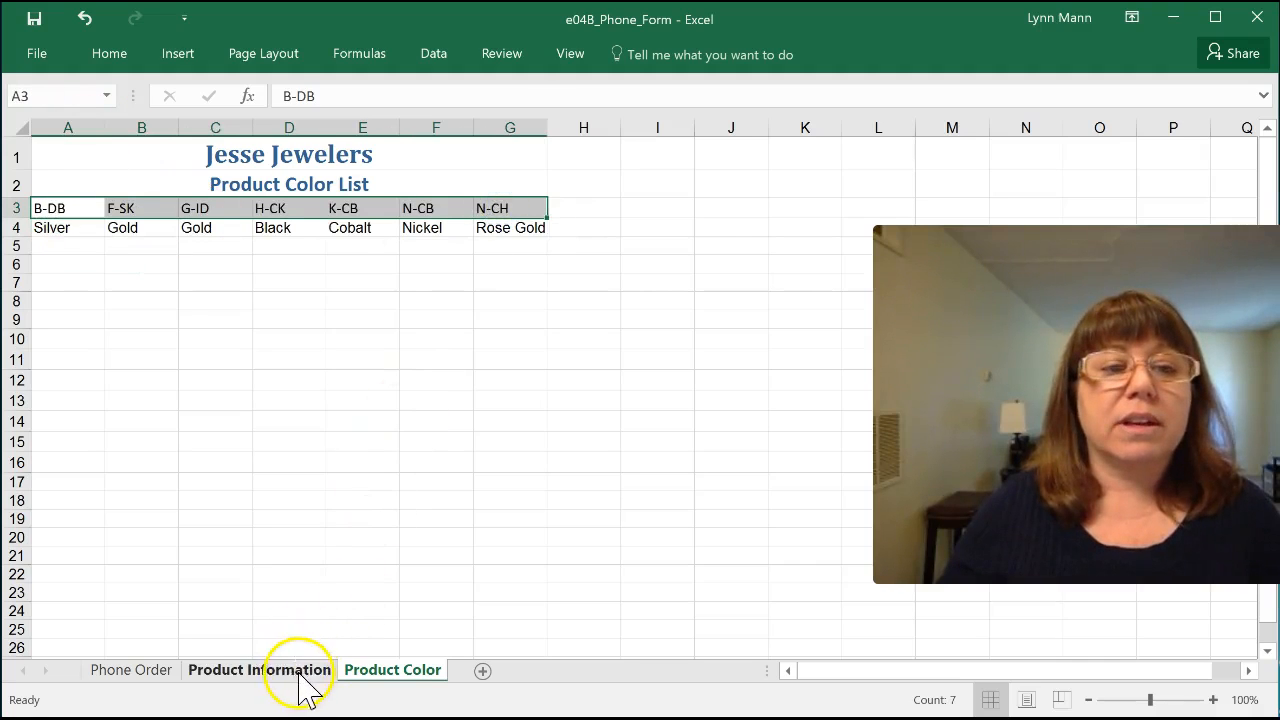
# Step: Start a VLOOKUP formula in Description cell B9 of the Phone Order sheet with the item in A9 as the lookup value
pyautogui.click(262, 670)
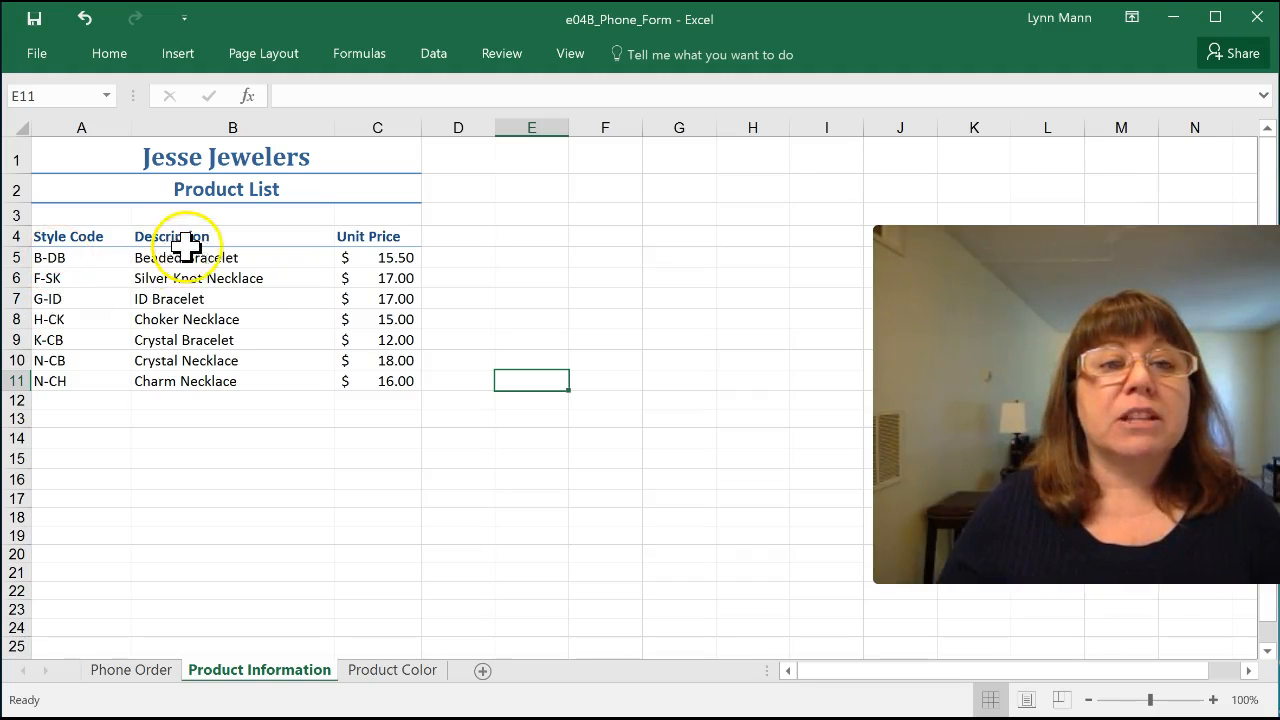
pyautogui.moveTo(80, 253); pyautogui.dragTo(73, 383)
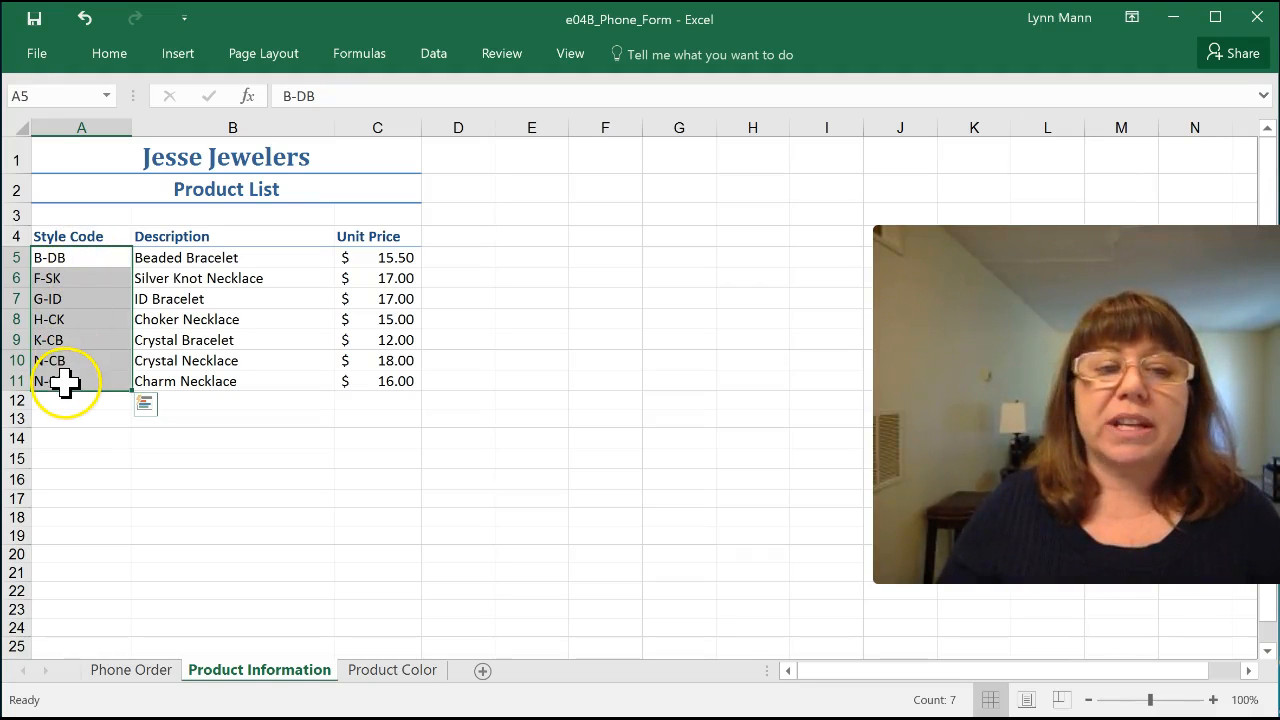
pyautogui.click(128, 668)
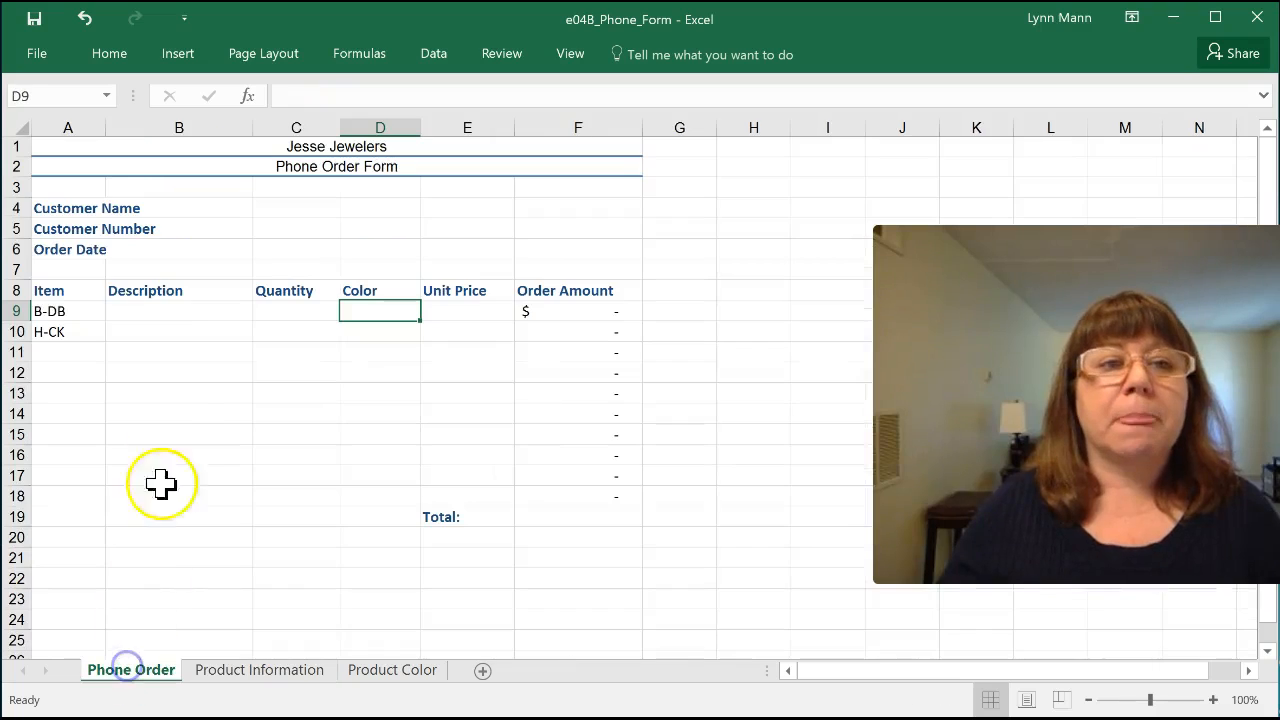
pyautogui.click(143, 312)
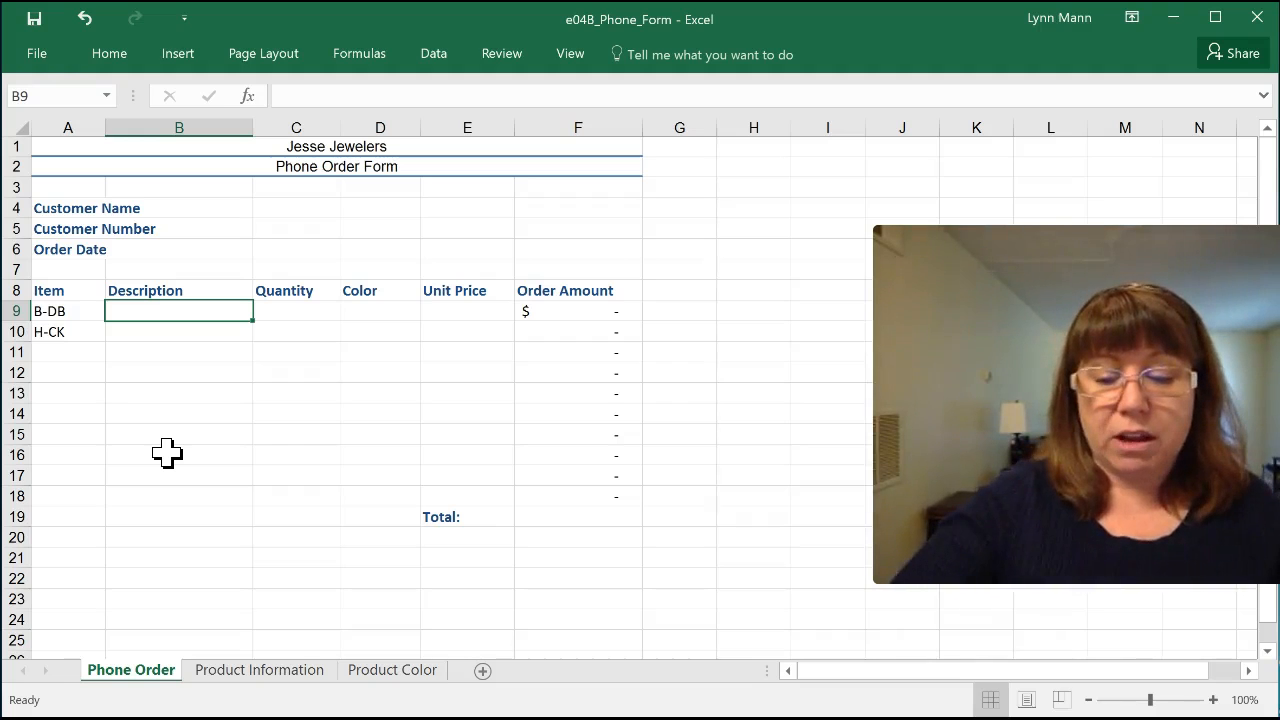
pyautogui.write('=vlookup')
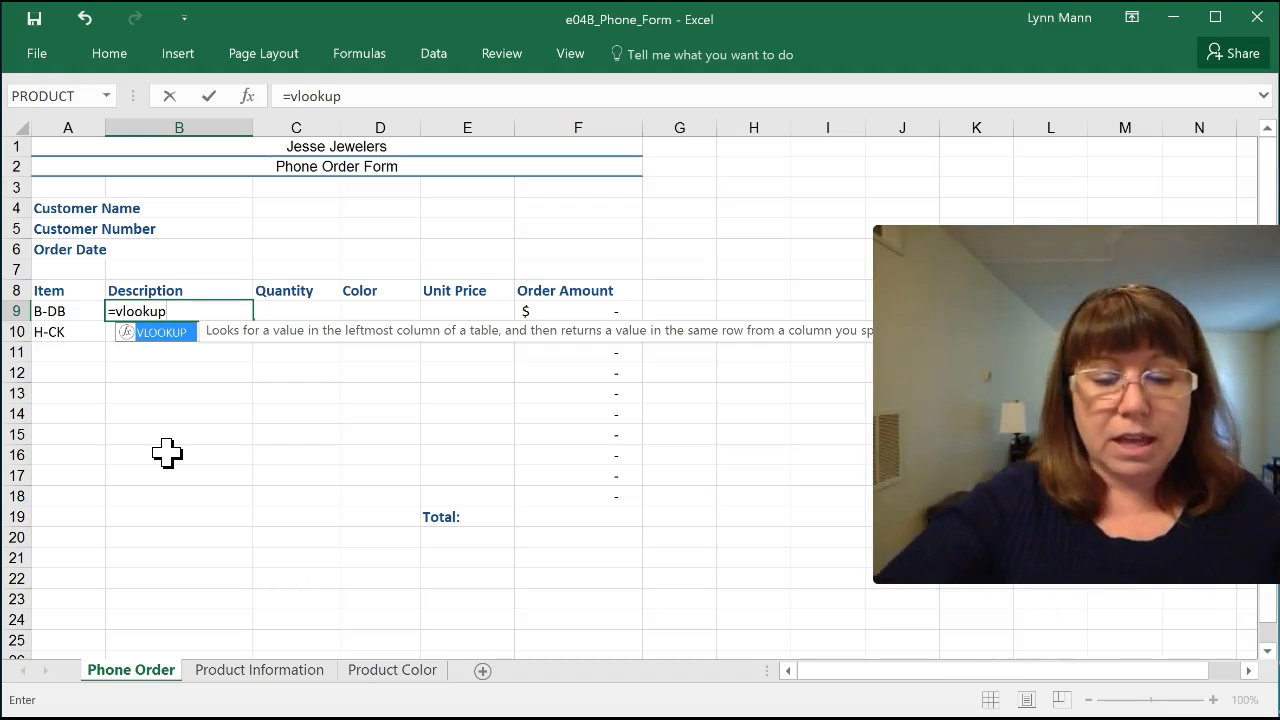
pyautogui.write('(')
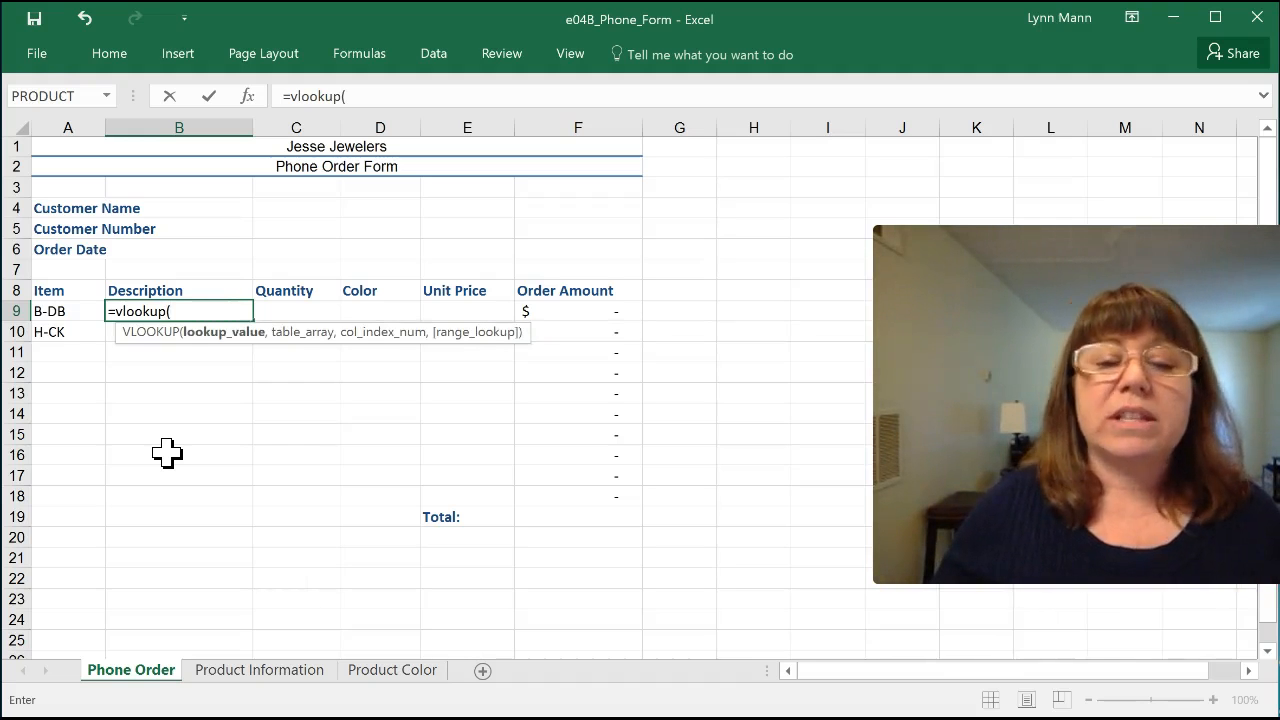
pyautogui.click(55, 311)
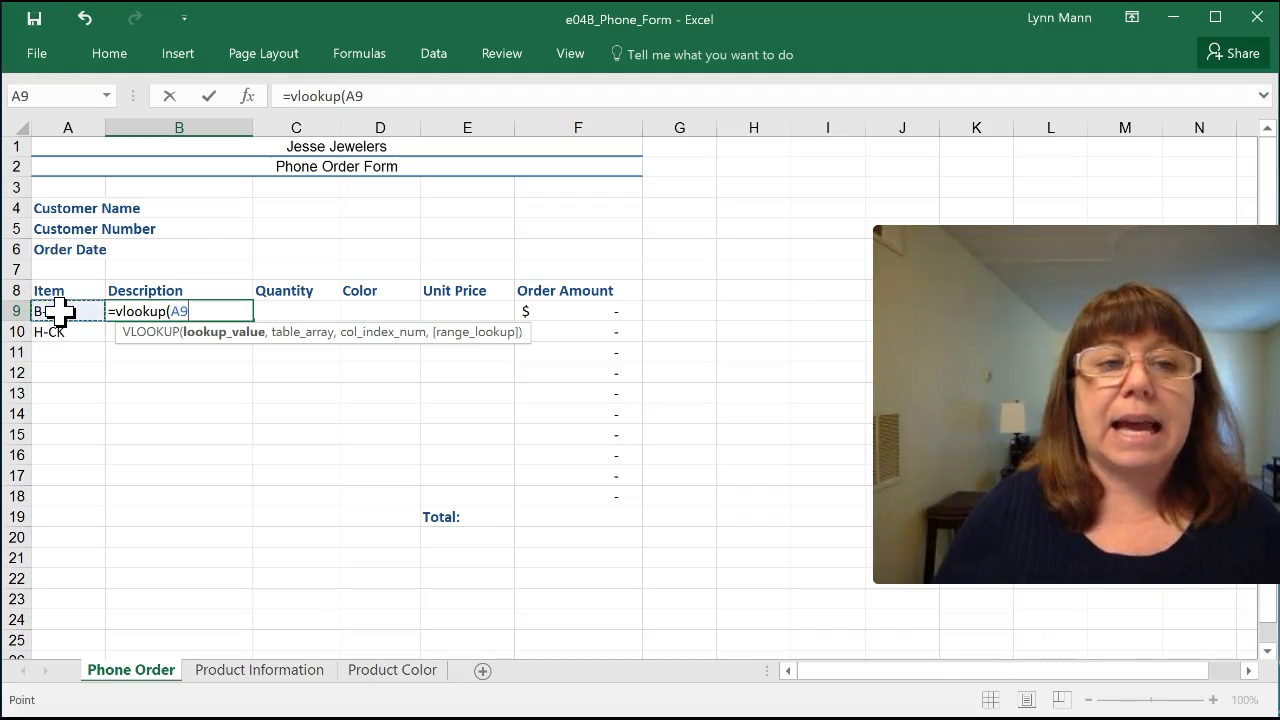
pyautogui.write(',')
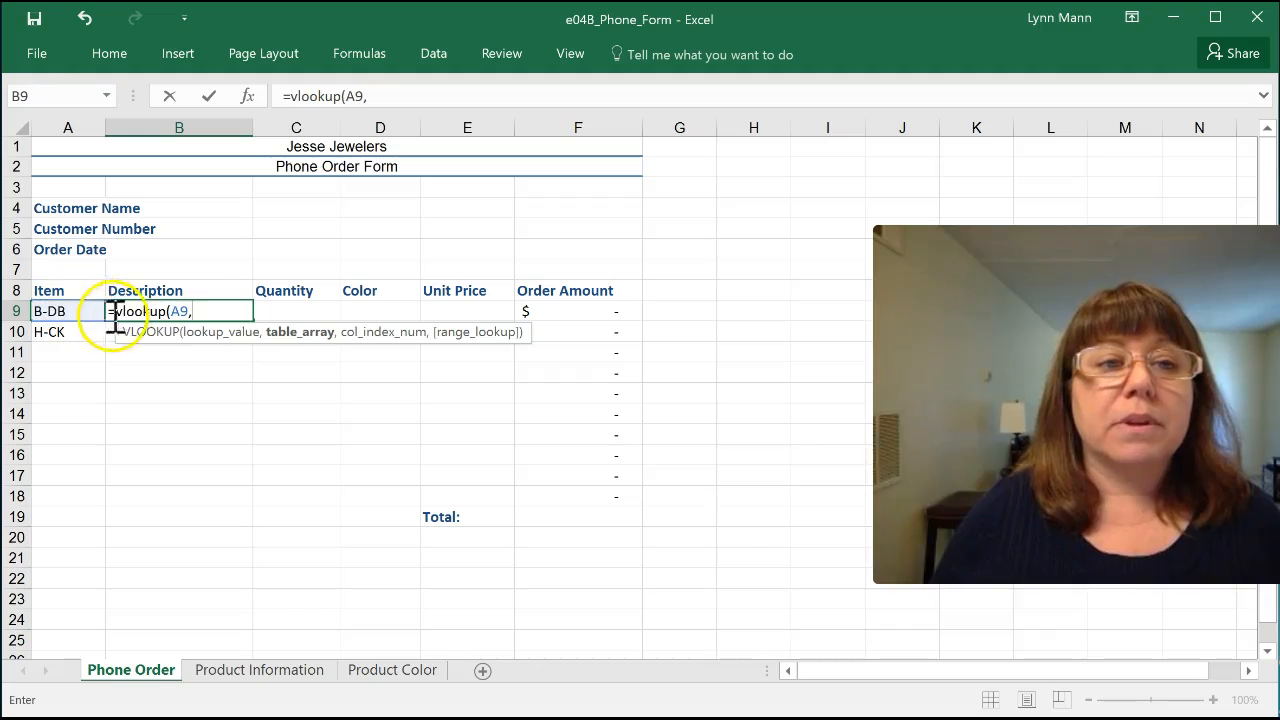
# Step: Use the product list $A$4:$C$11 on the Product Information sheet, with absolute references, as the table array of the B9 formula
pyautogui.click(260, 670)
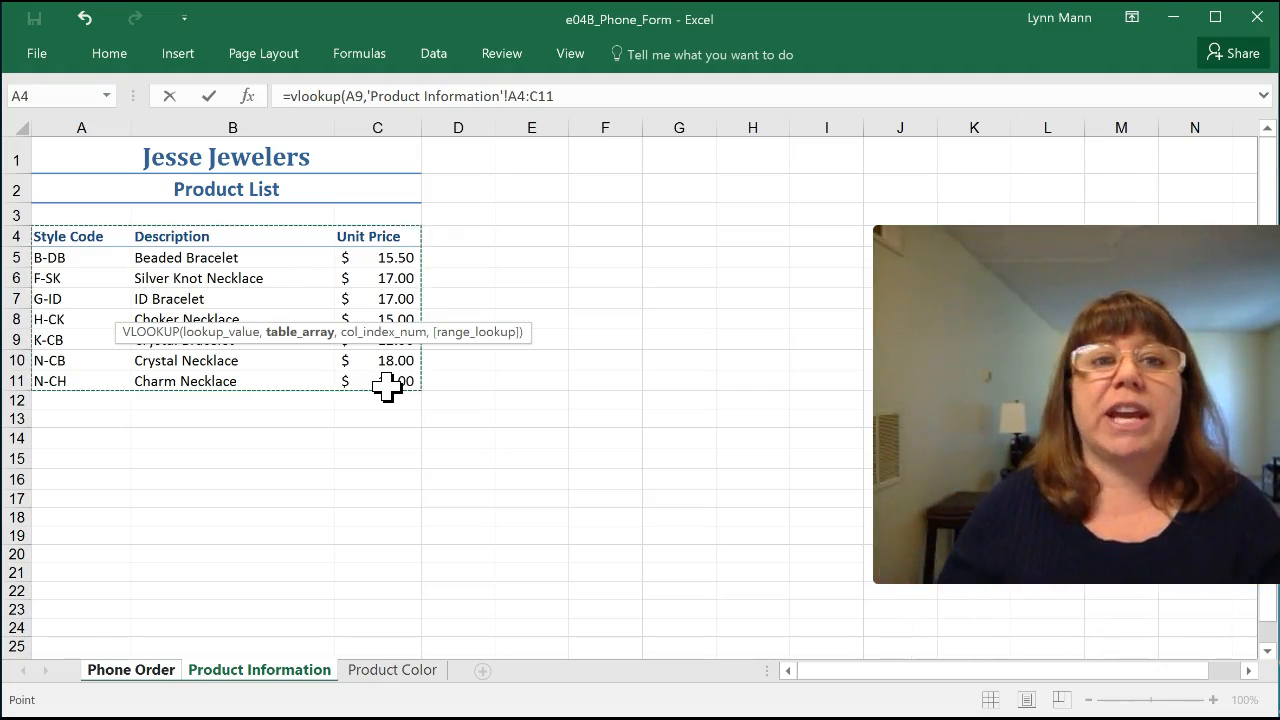
pyautogui.click(557, 95)
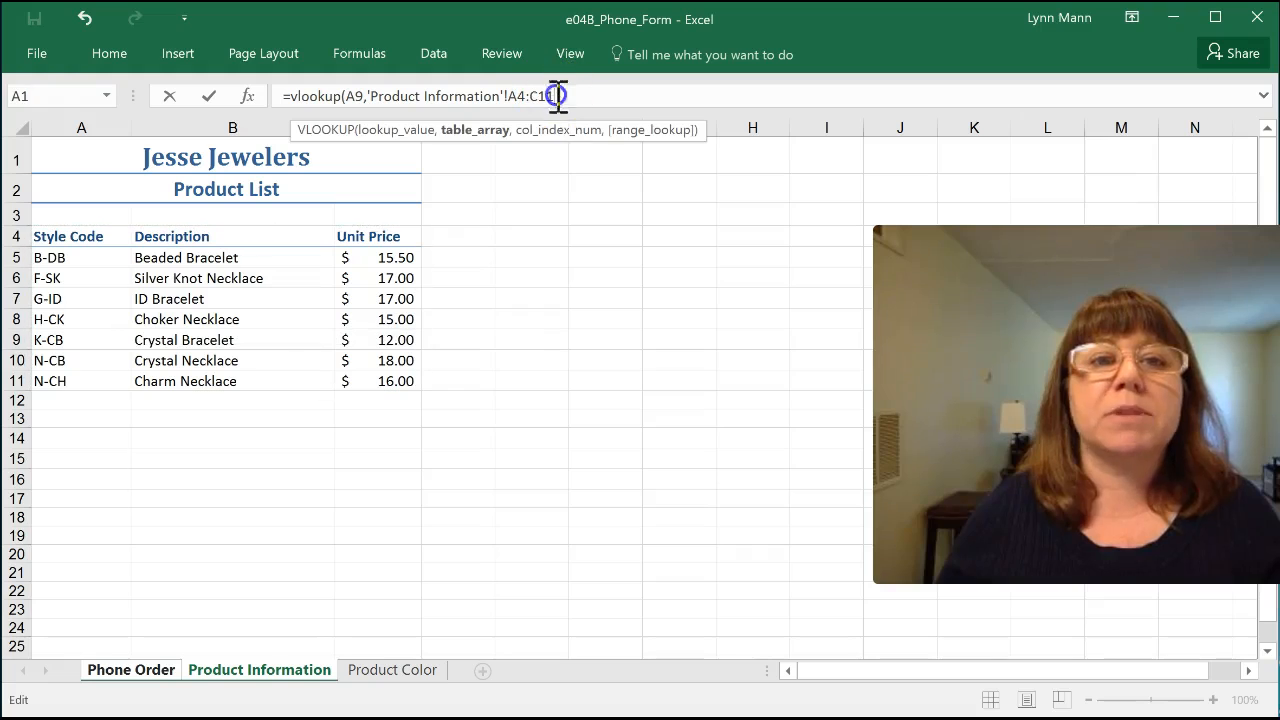
pyautogui.press('F4')
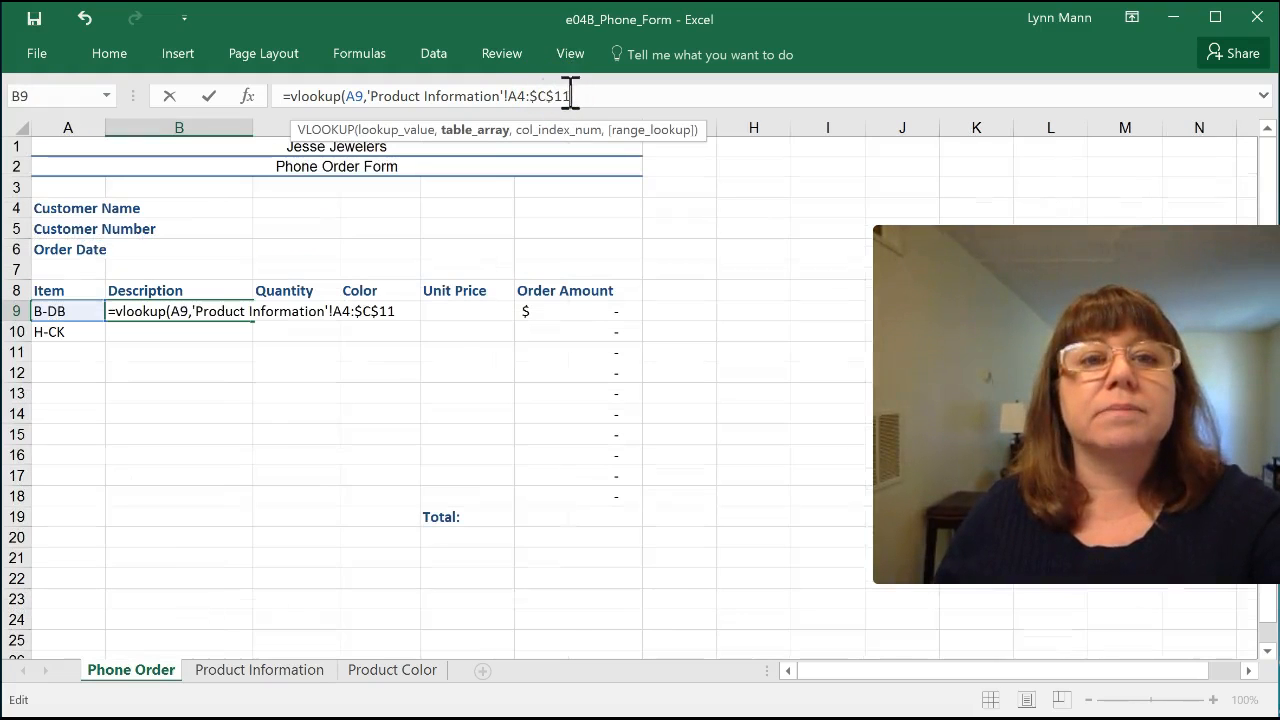
pyautogui.click(518, 96)
pyautogui.press('F4')
pyautogui.click(605, 97)
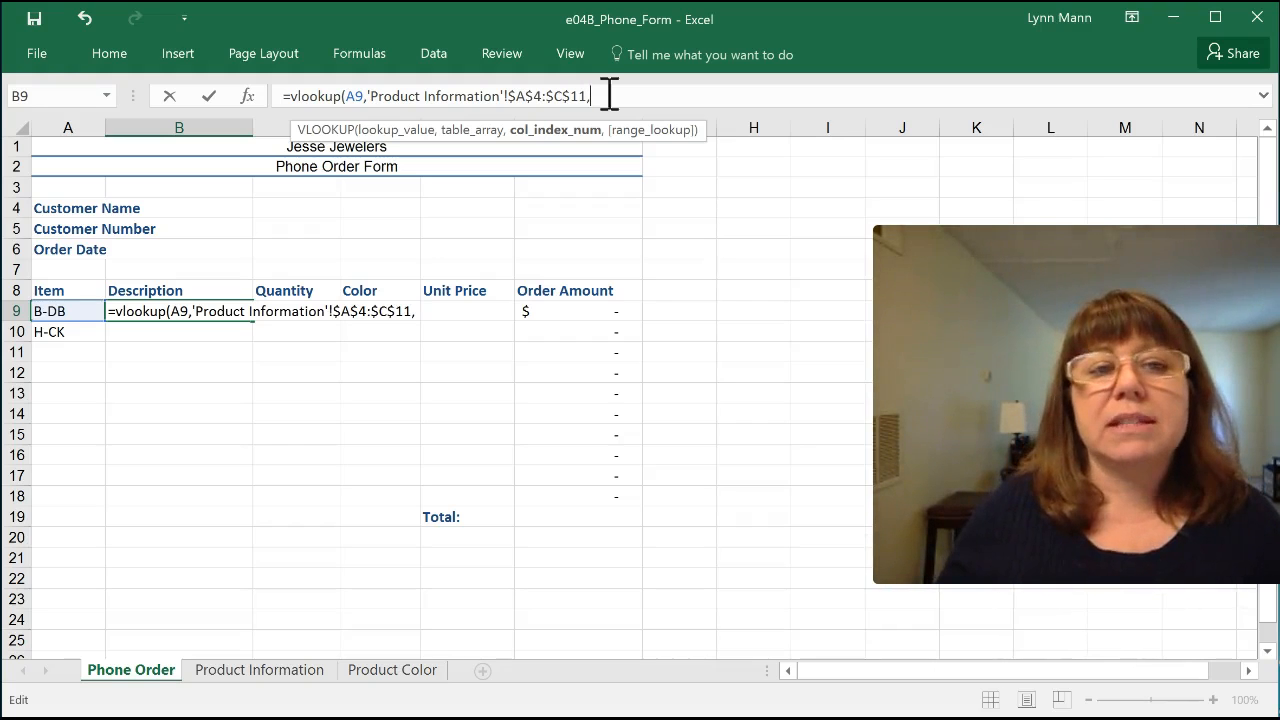
pyautogui.click(290, 670)
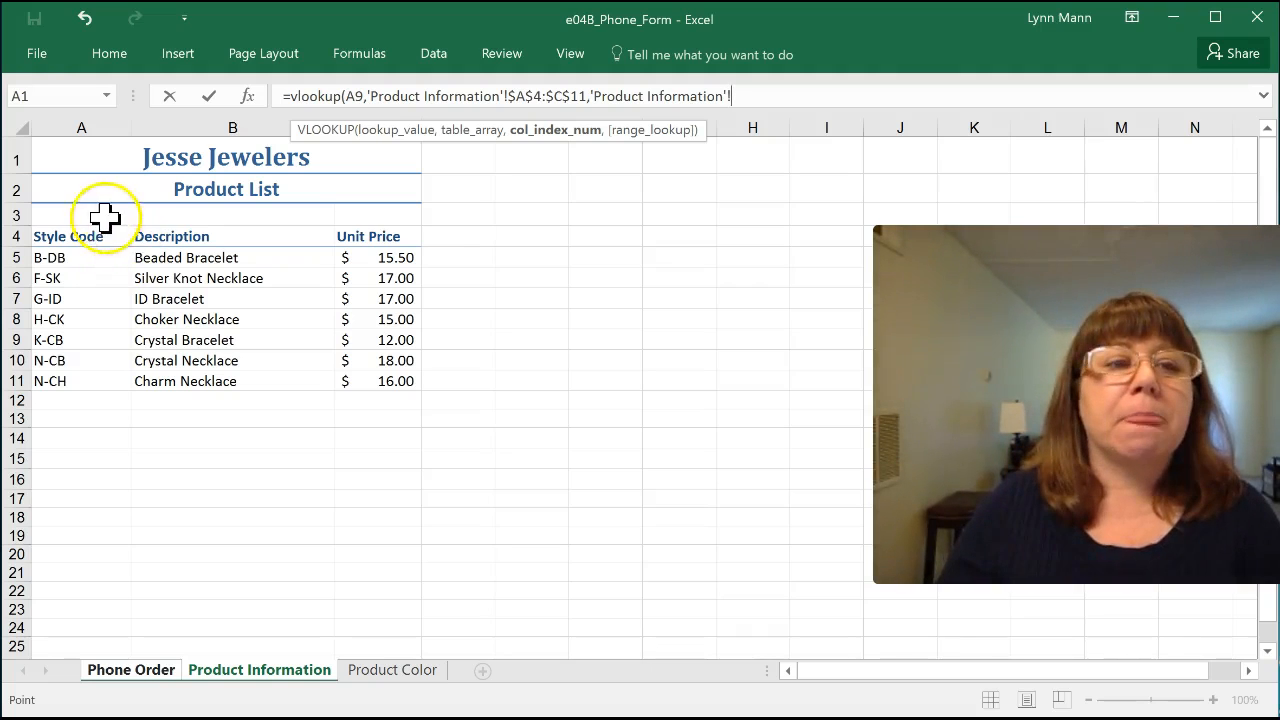
pyautogui.moveTo(100, 237); pyautogui.dragTo(83, 386)
pyautogui.moveTo(171, 240); pyautogui.dragTo(180, 403)
pyautogui.moveTo(410, 245); pyautogui.dragTo(409, 384)
pyautogui.moveTo(794, 97); pyautogui.dragTo(595, 96)
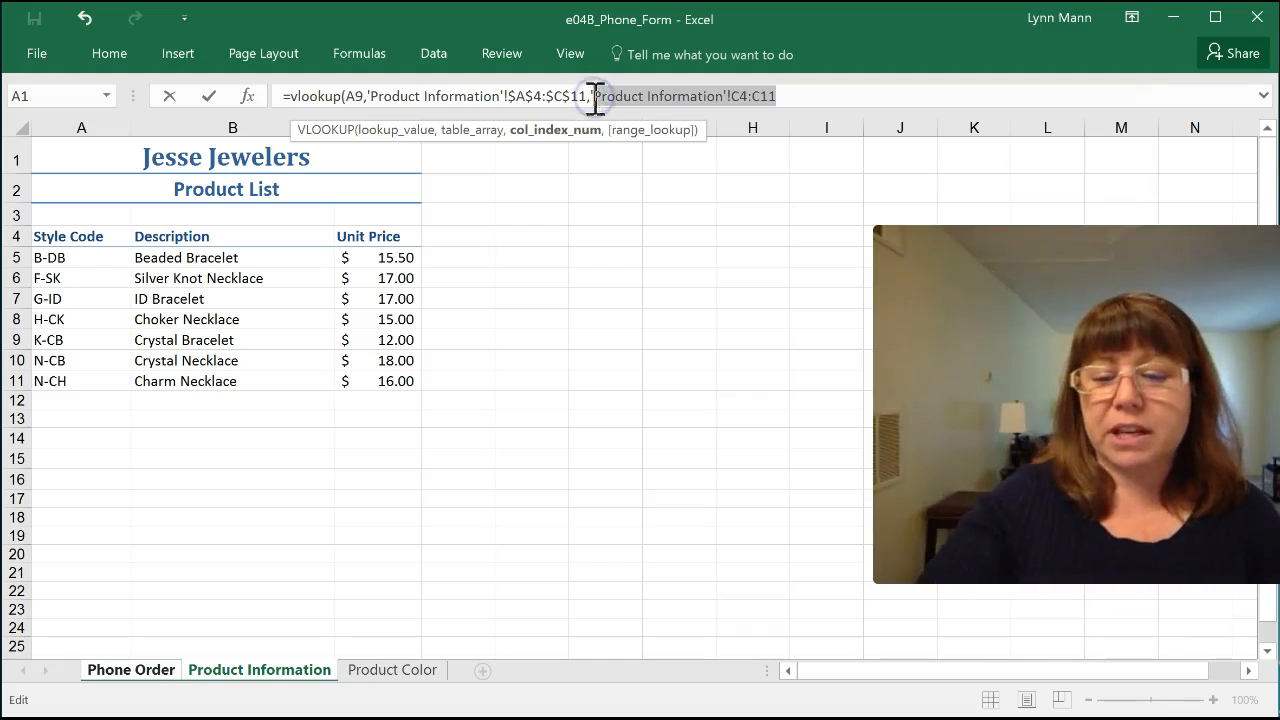
pyautogui.press('BackSpace')
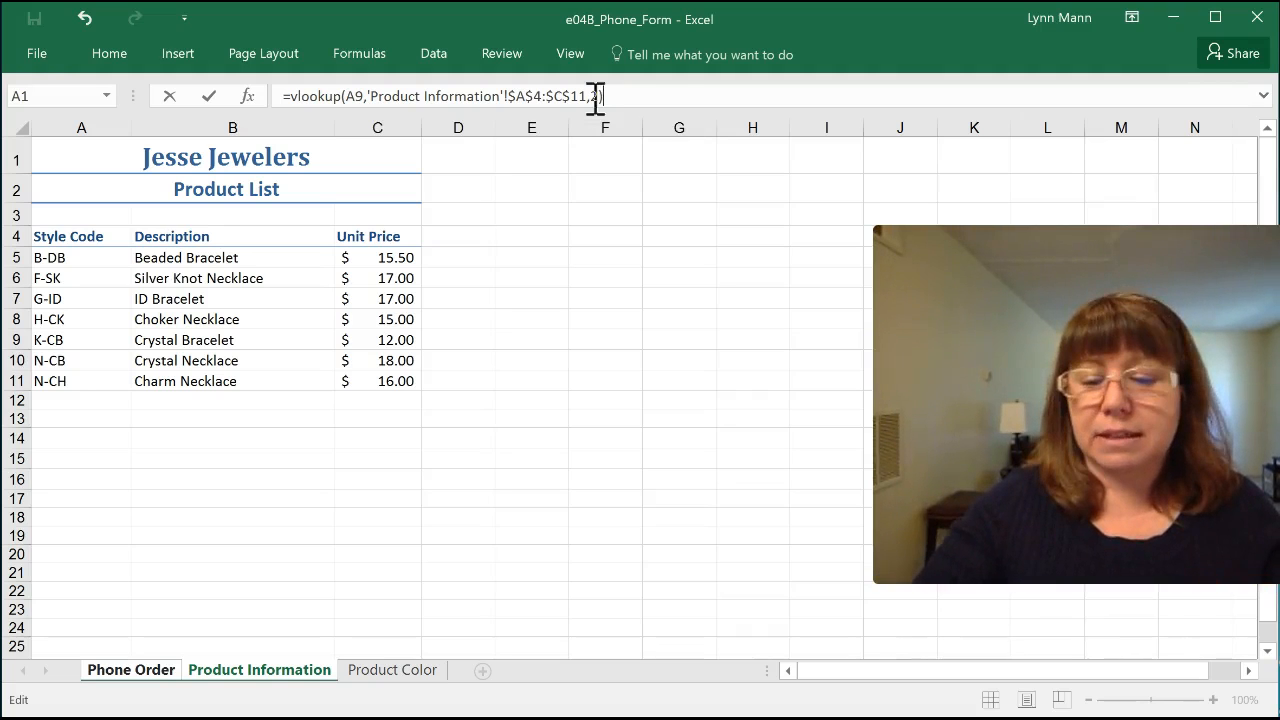
# Step: Complete the B9 VLOOKUP formula with column index 2 and copy it down to Description cell B10
pyautogui.press('Return')
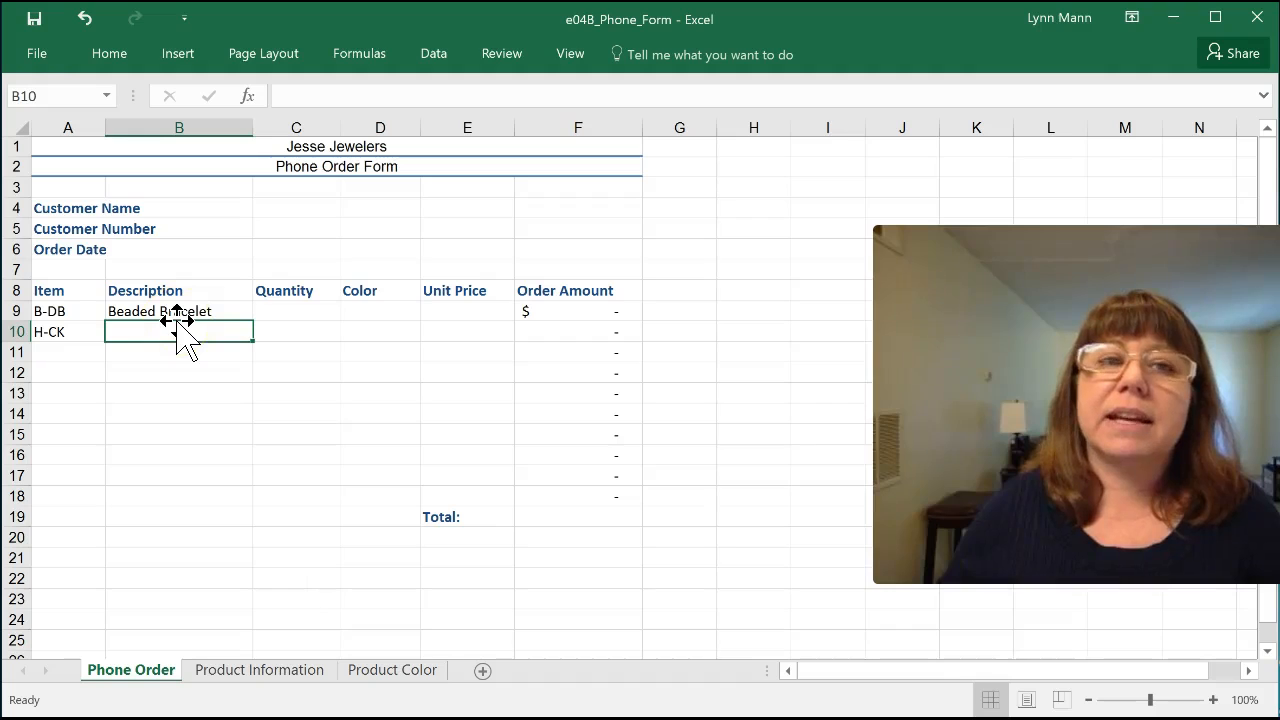
pyautogui.click(140, 311)
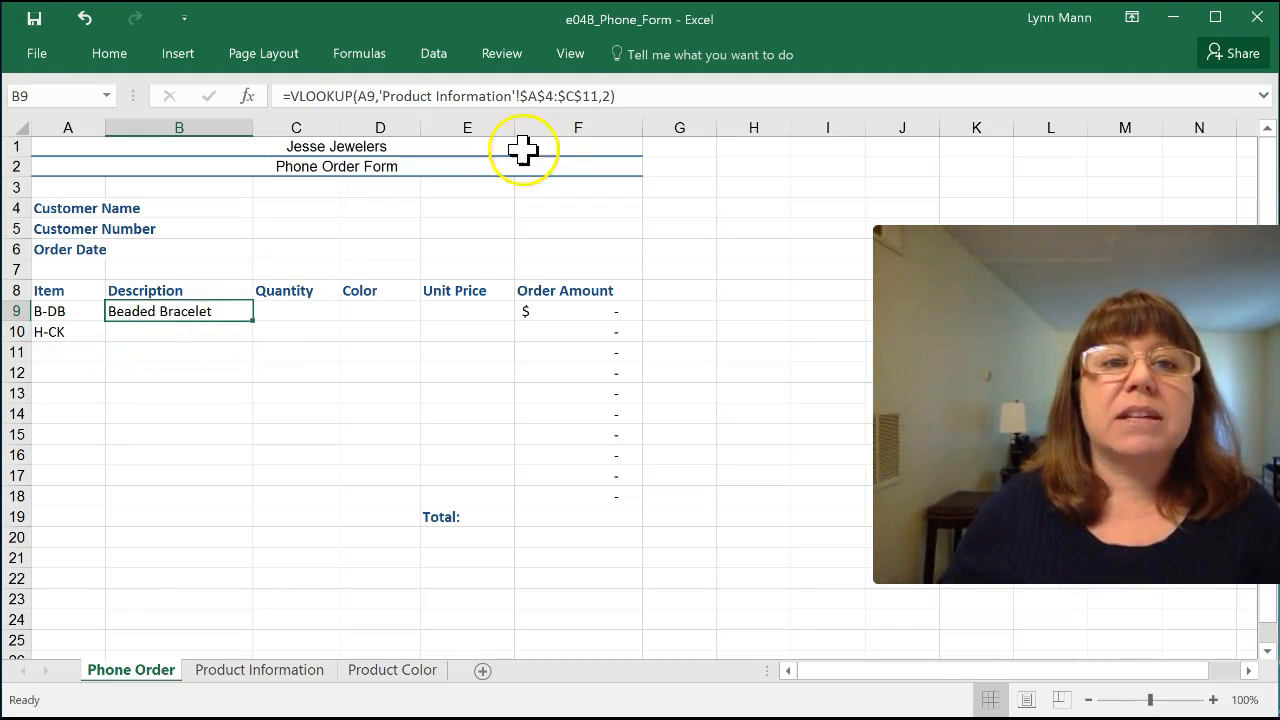
pyautogui.moveTo(254, 322); pyautogui.dragTo(254, 336)
pyautogui.click(195, 373)
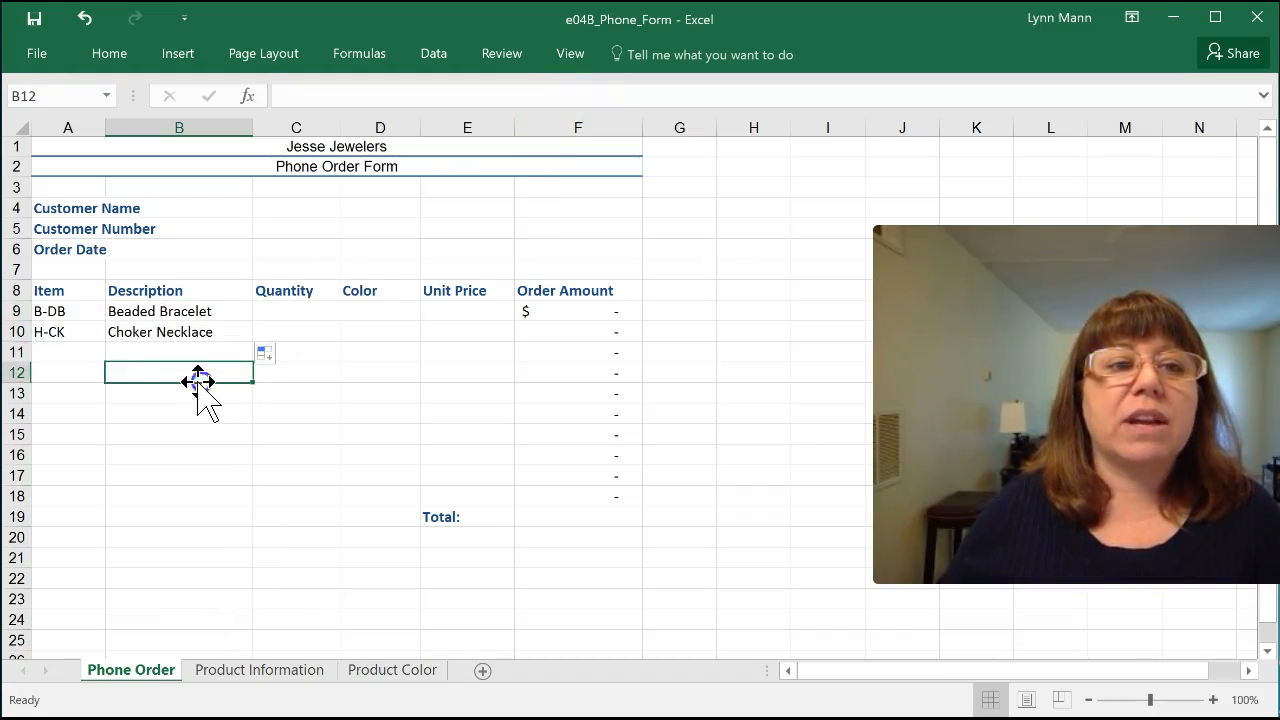
pyautogui.click(55, 334)
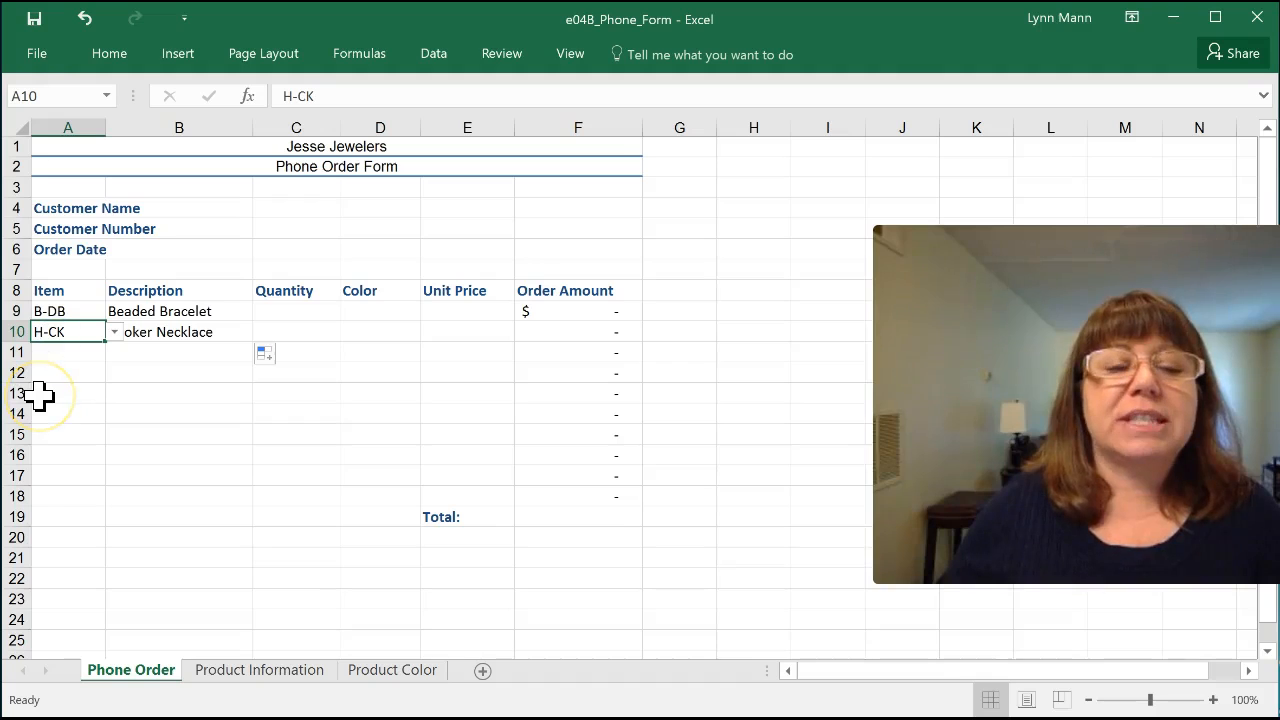
pyautogui.click(150, 333)
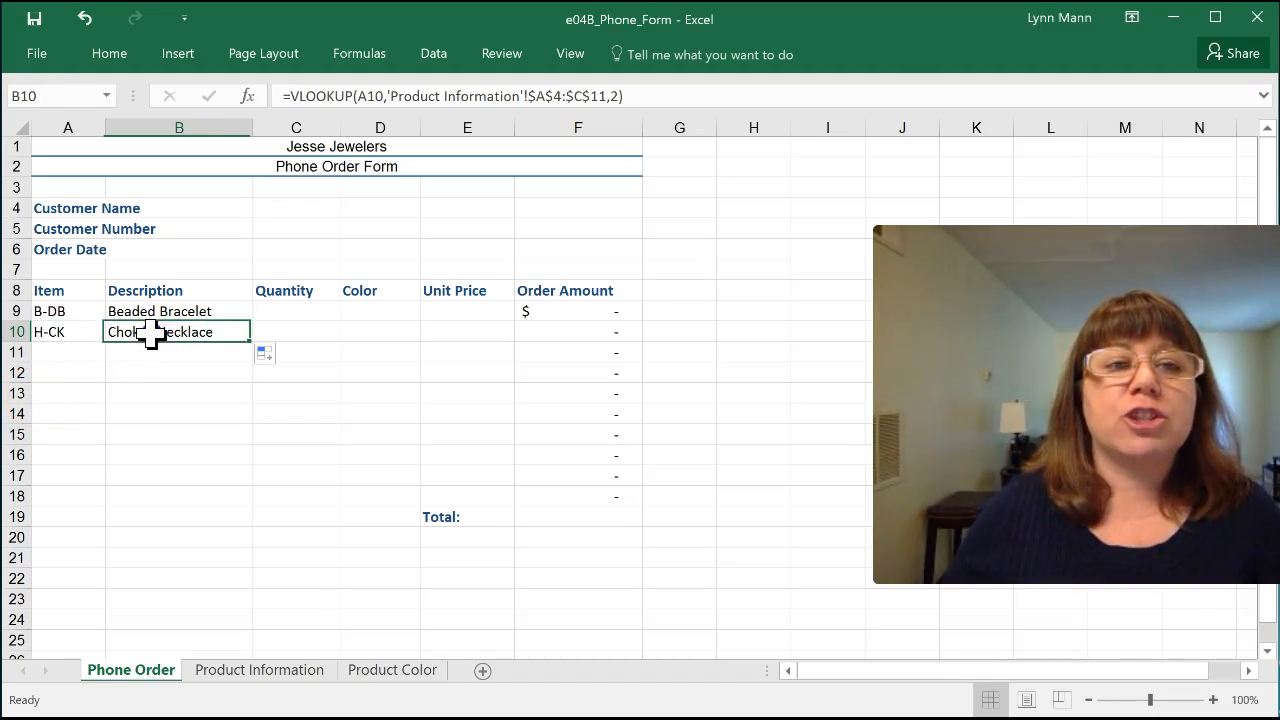
pyautogui.click(166, 405)
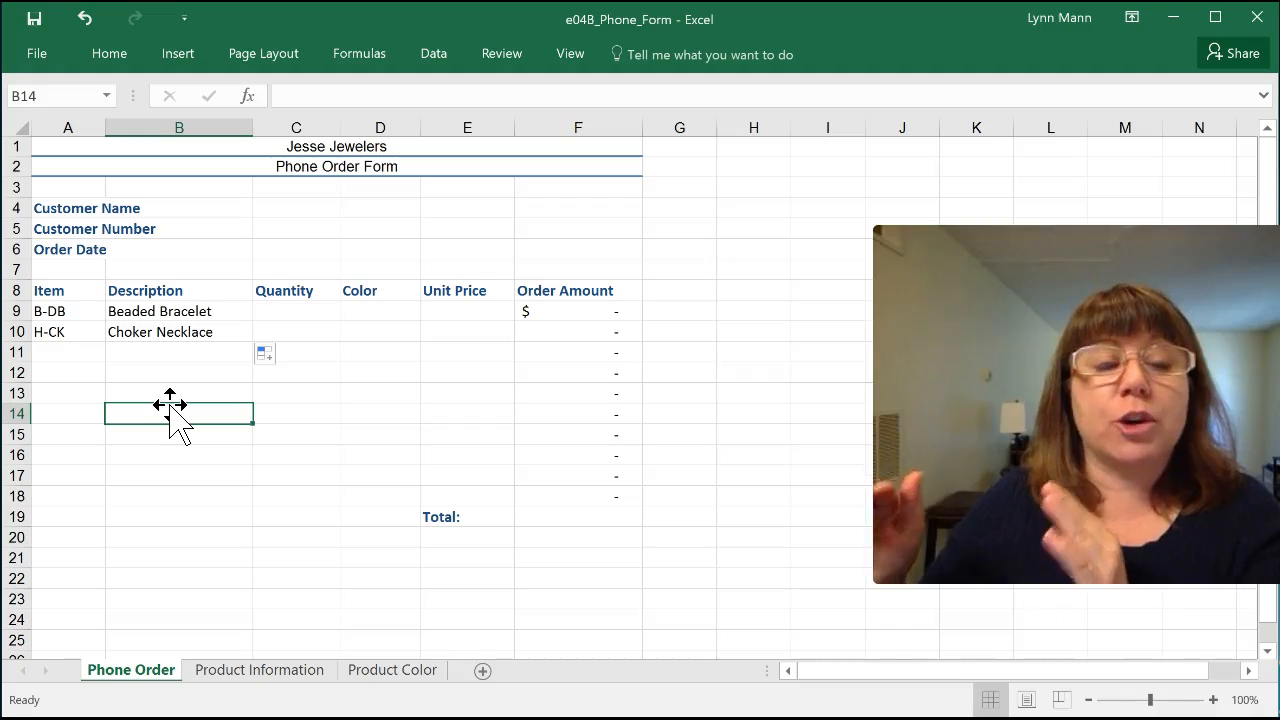
# Step: Start a VLOOKUP formula in Unit Price cell E9 with the item in A9 as the lookup value
pyautogui.click(453, 310)
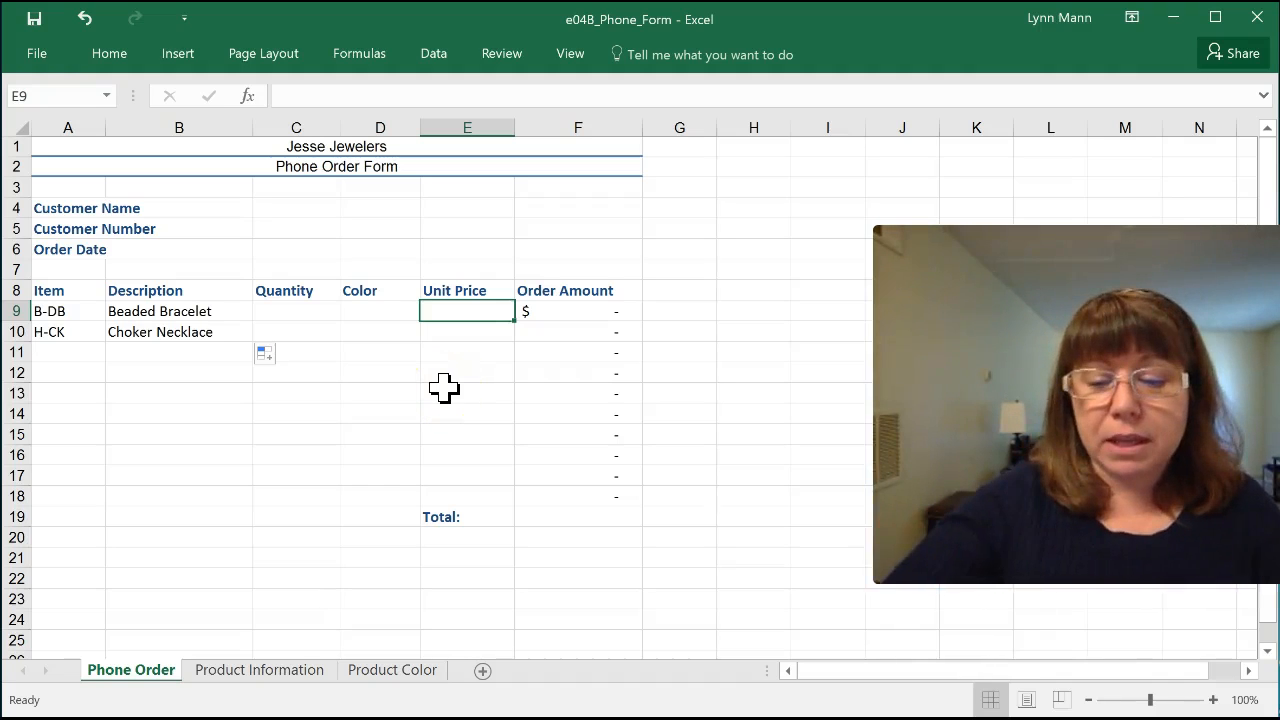
pyautogui.write('=vlook')
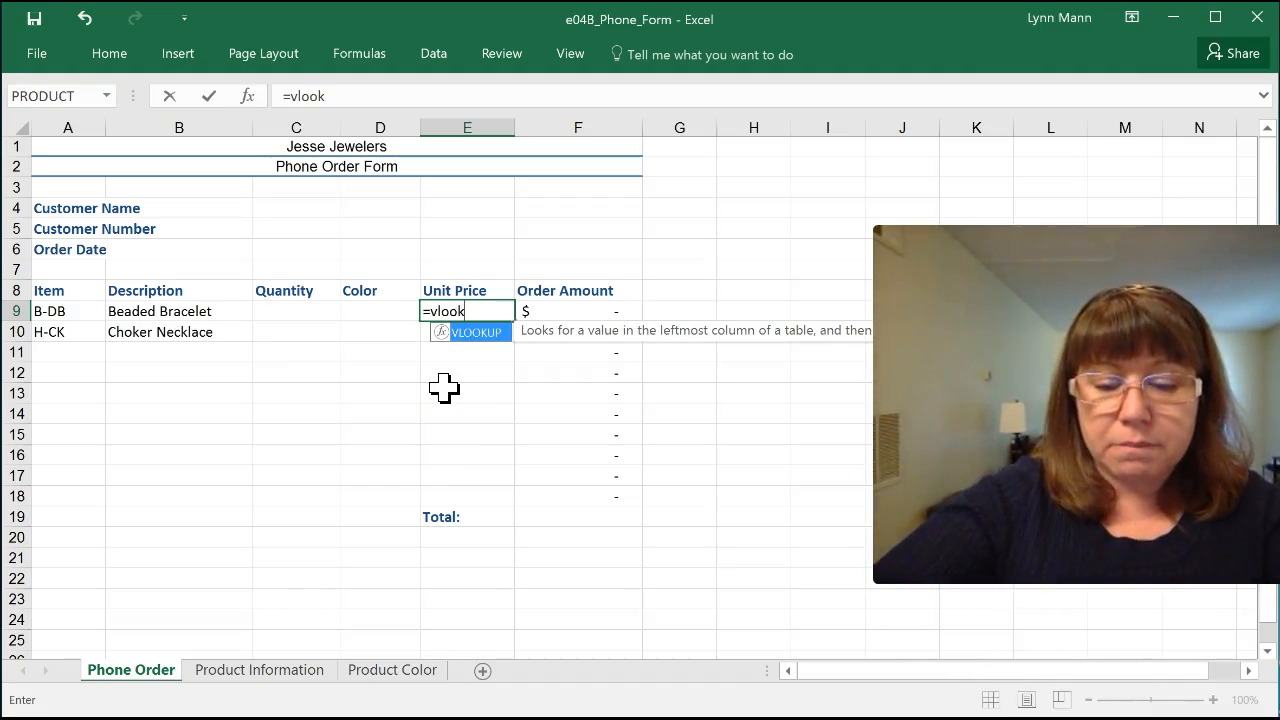
pyautogui.write('up(')
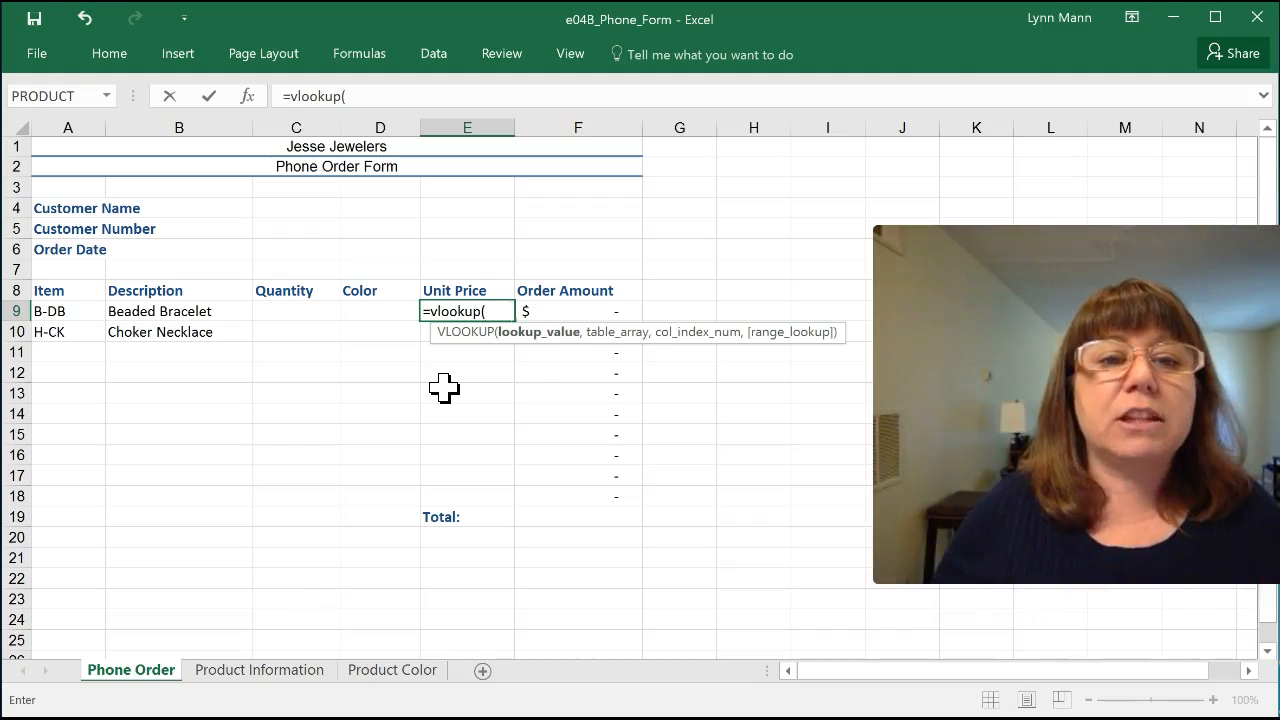
pyautogui.click(72, 312)
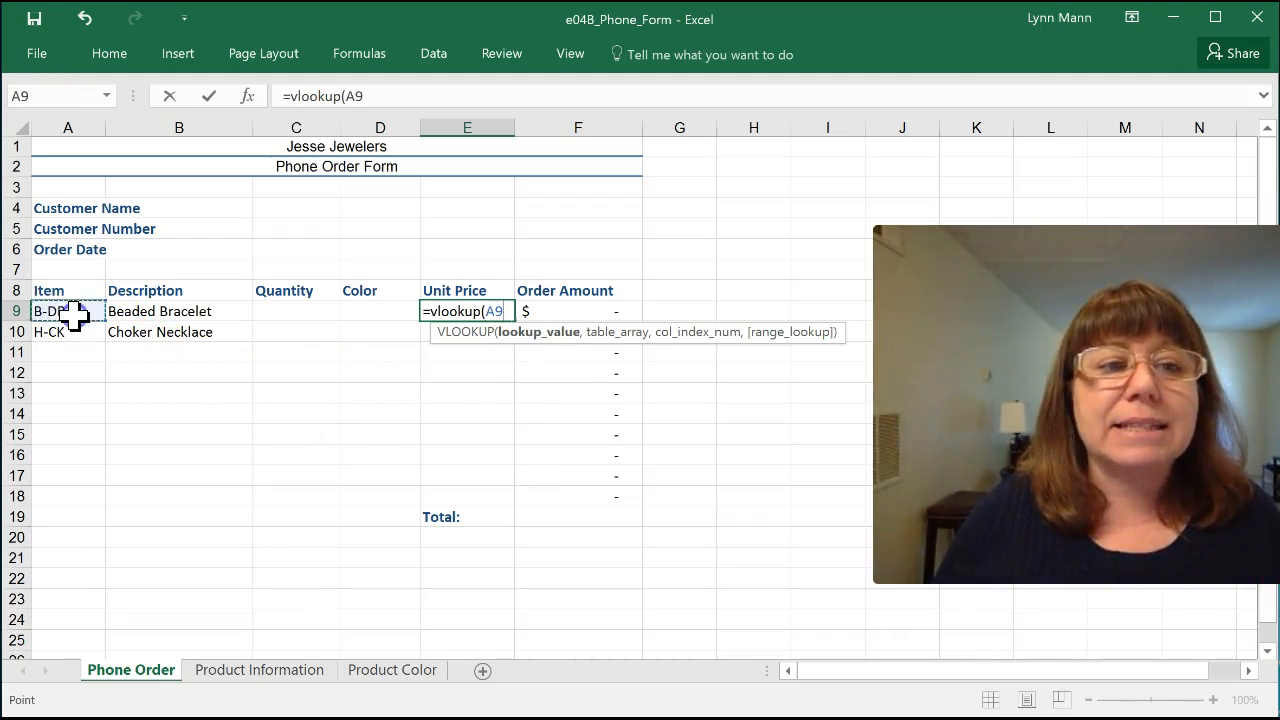
pyautogui.write(',')
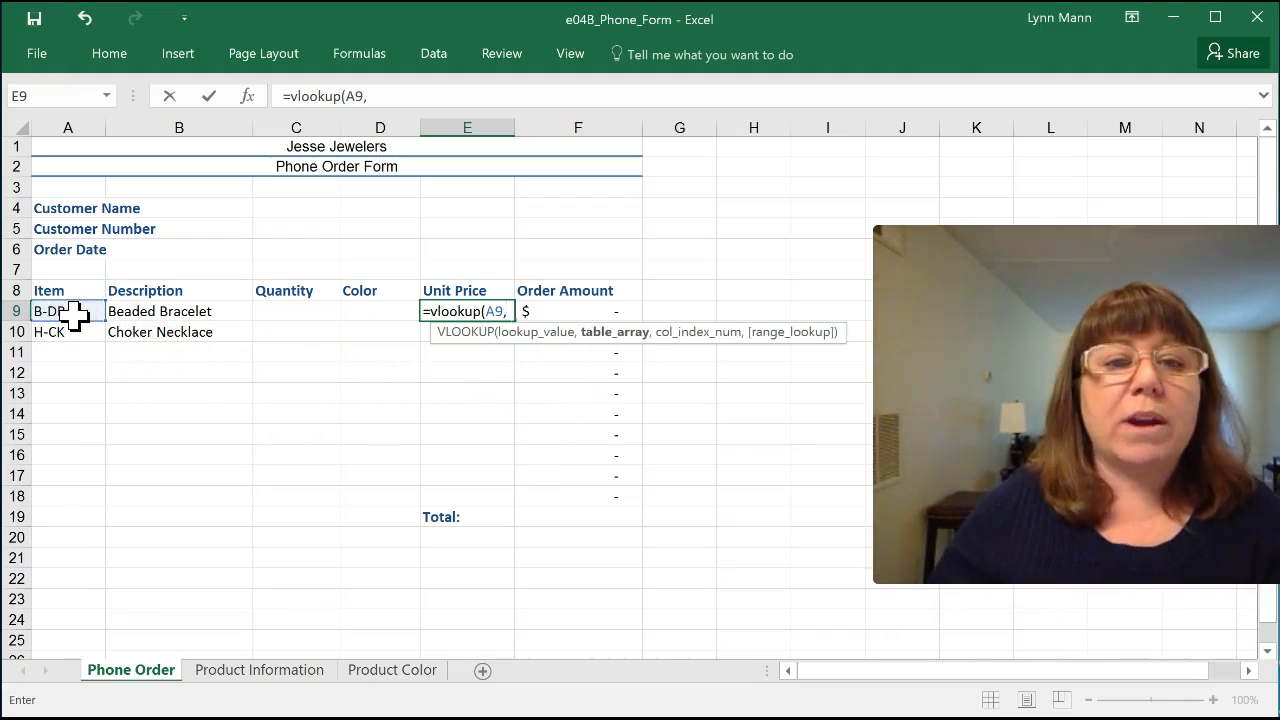
# Step: Set the E9 formula's table array to $A$4:$C$11 on the Product Information sheet, with absolute references
pyautogui.click(312, 673)
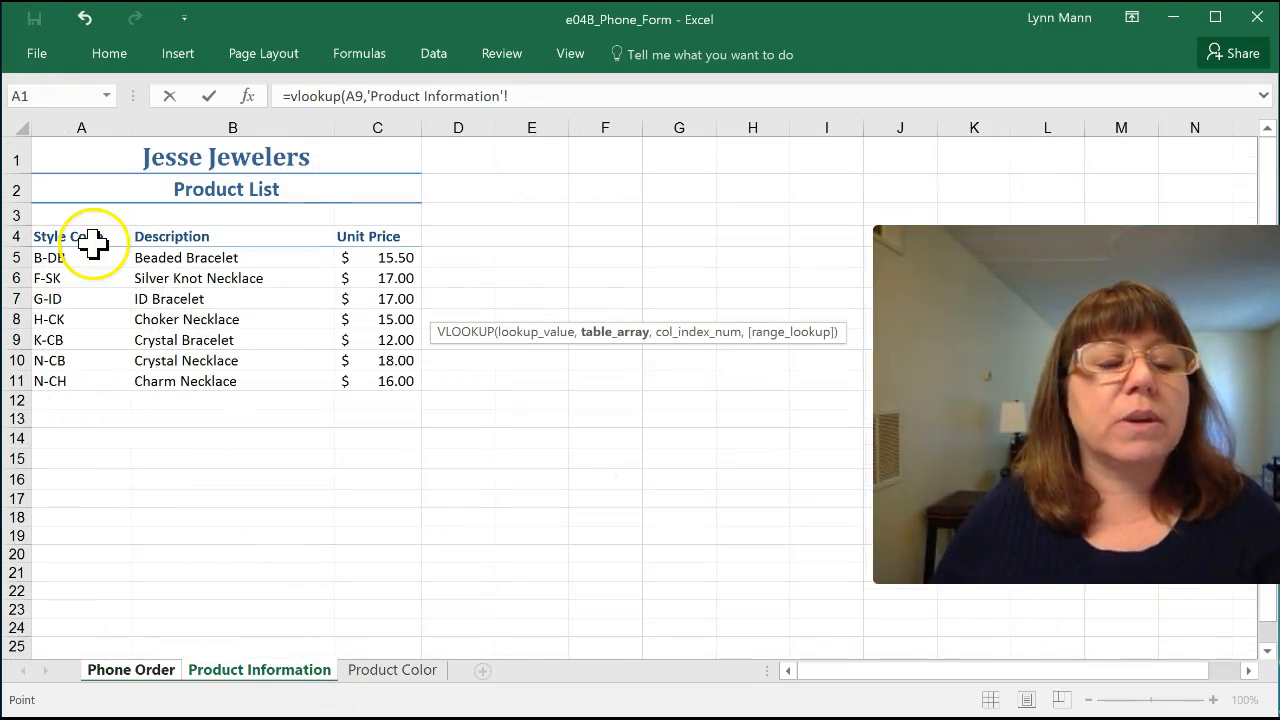
pyautogui.moveTo(106, 240); pyautogui.dragTo(384, 391)
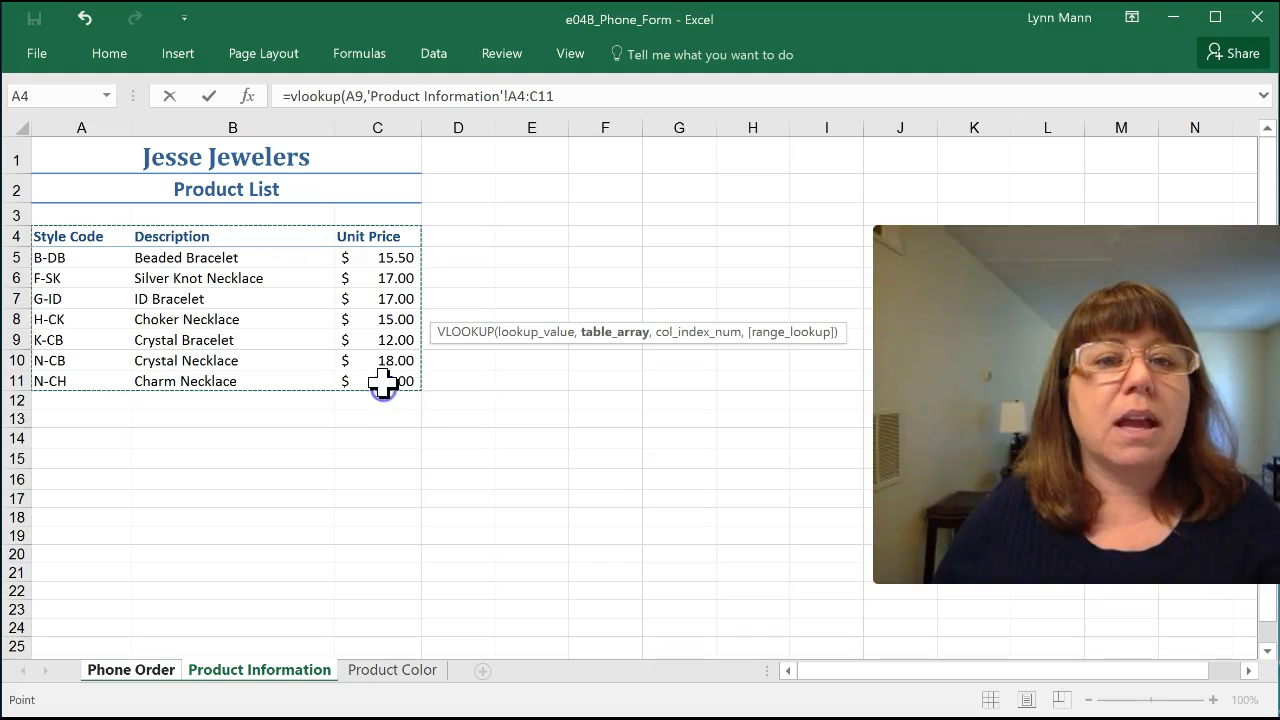
pyautogui.click(575, 92)
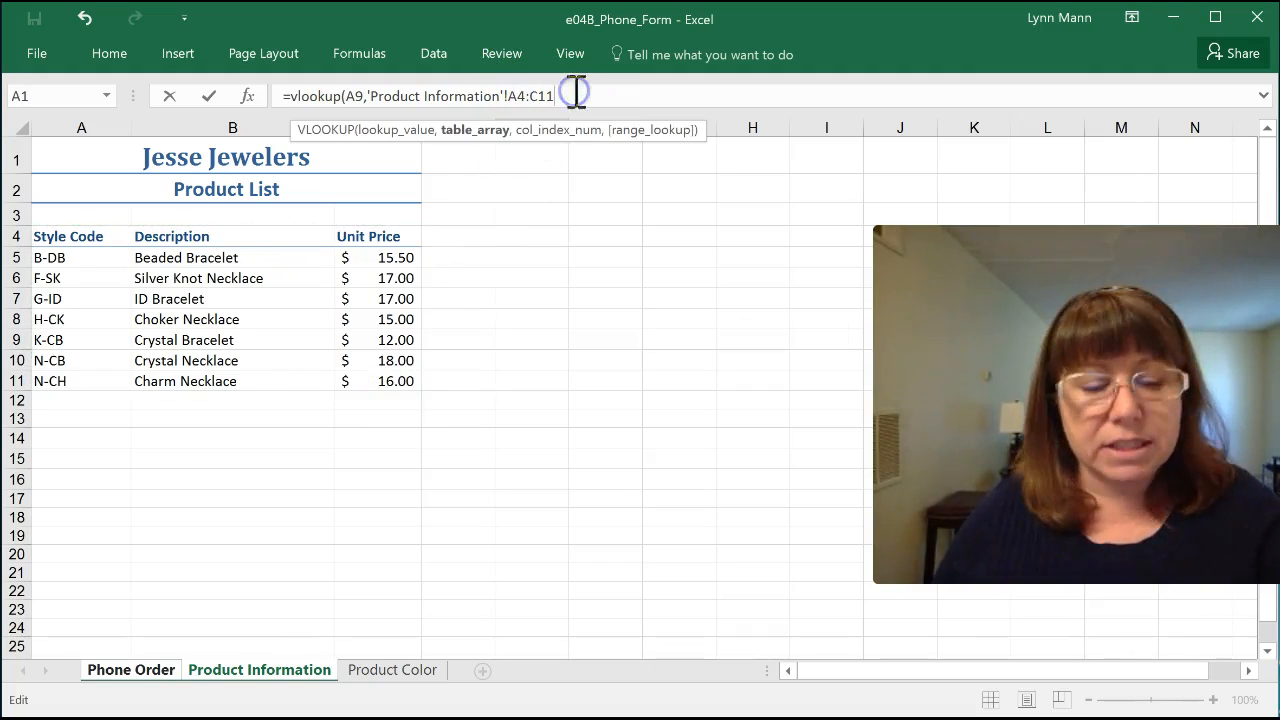
pyautogui.press('F4')
pyautogui.click(528, 100)
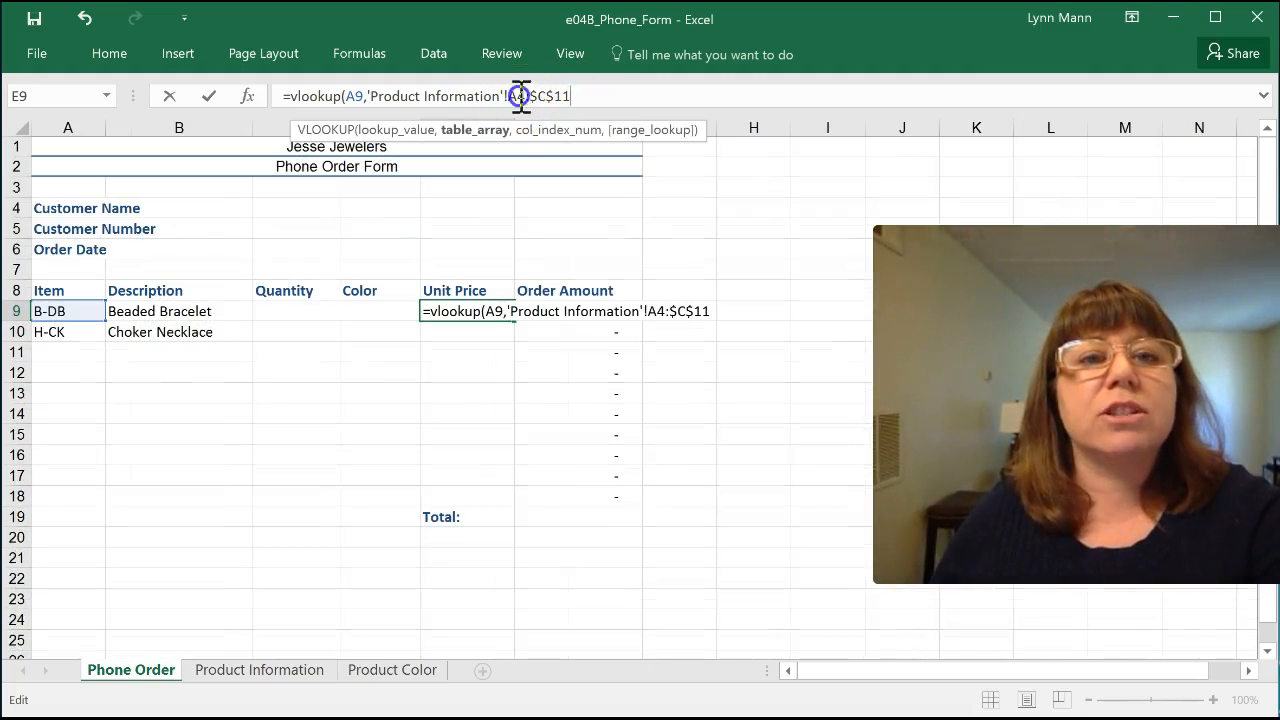
pyautogui.click(594, 96)
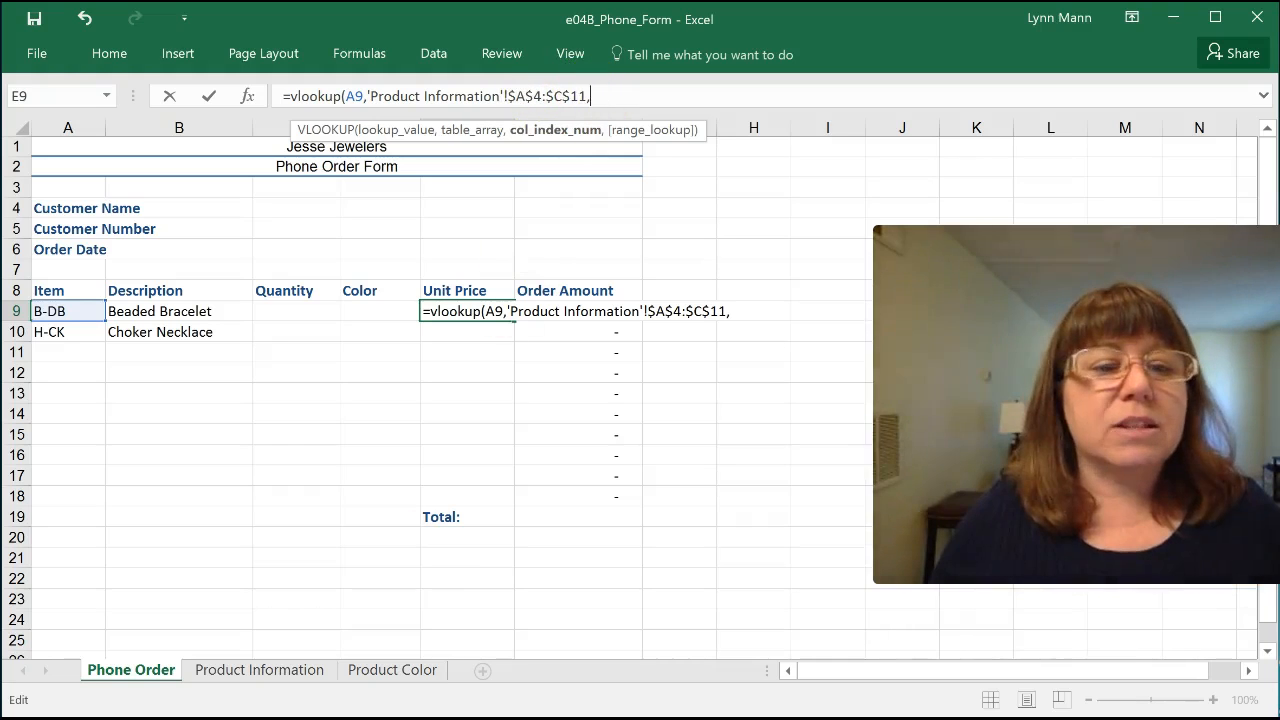
# Step: Remove the stray Product Information reference from the E9 VLOOKUP formula and complete it with column index 3
pyautogui.click(311, 668)
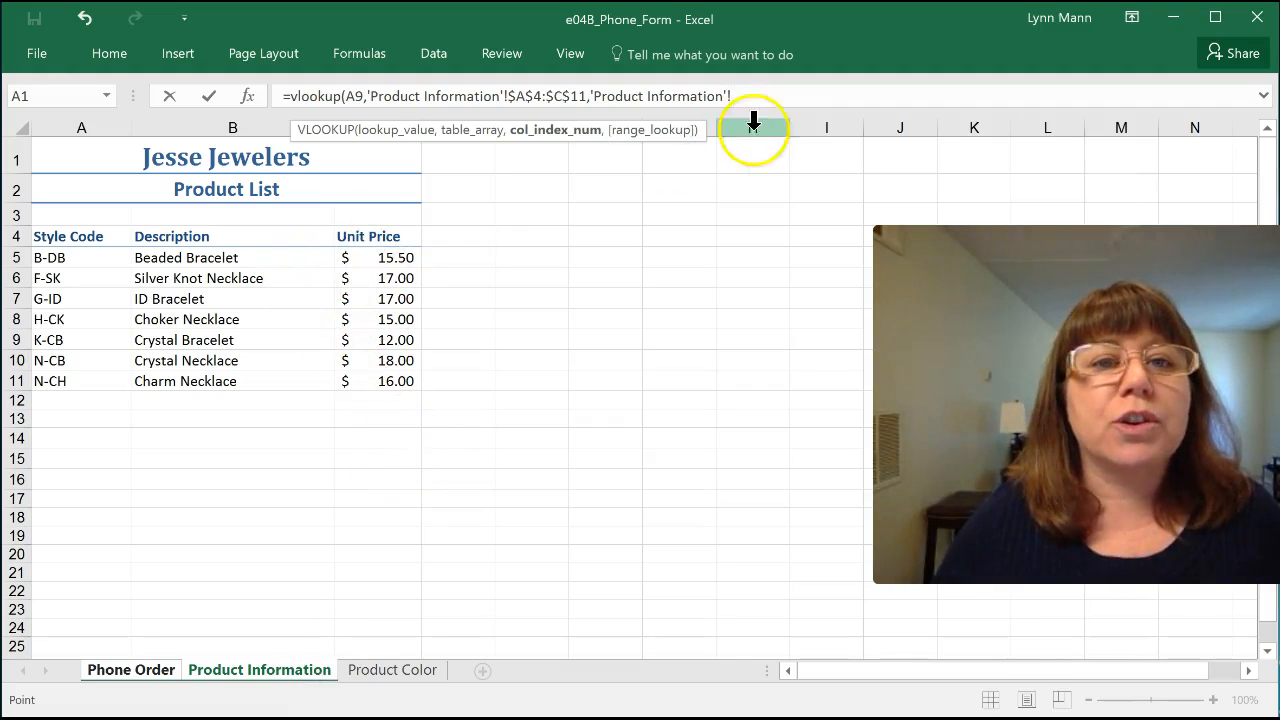
pyautogui.moveTo(584, 112); pyautogui.dragTo(597, 97)
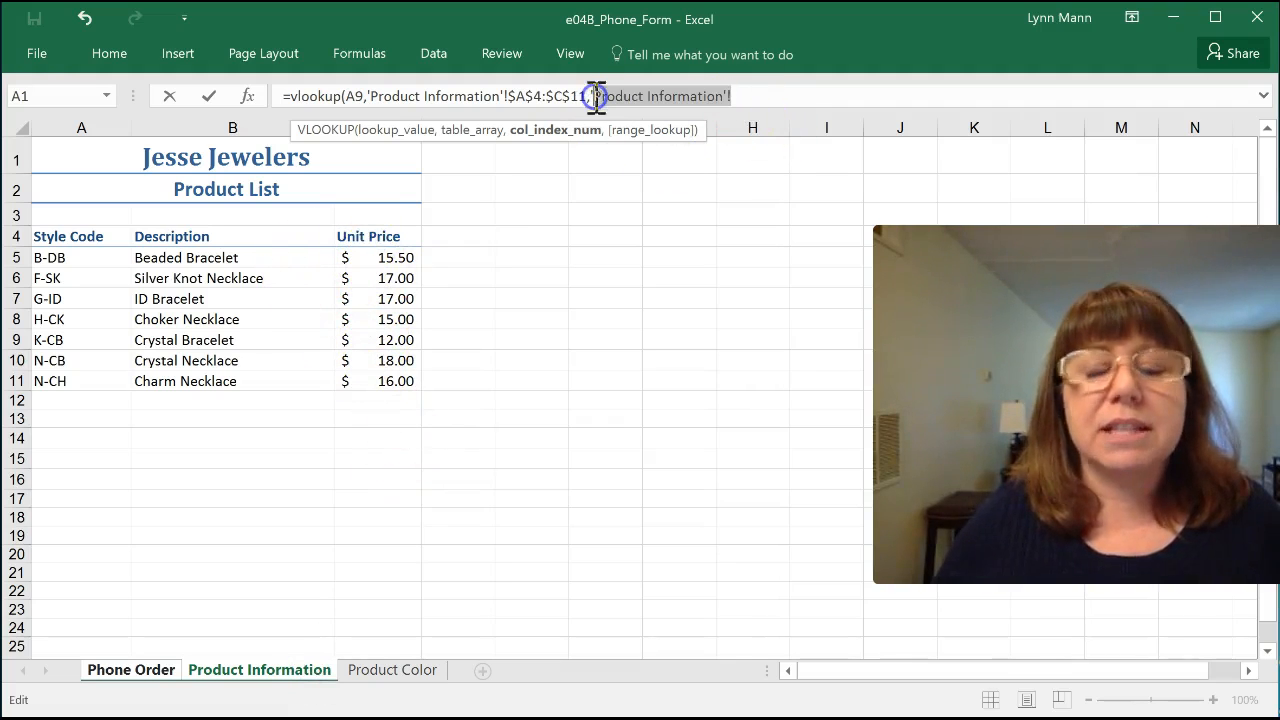
pyautogui.press('BackSpace')
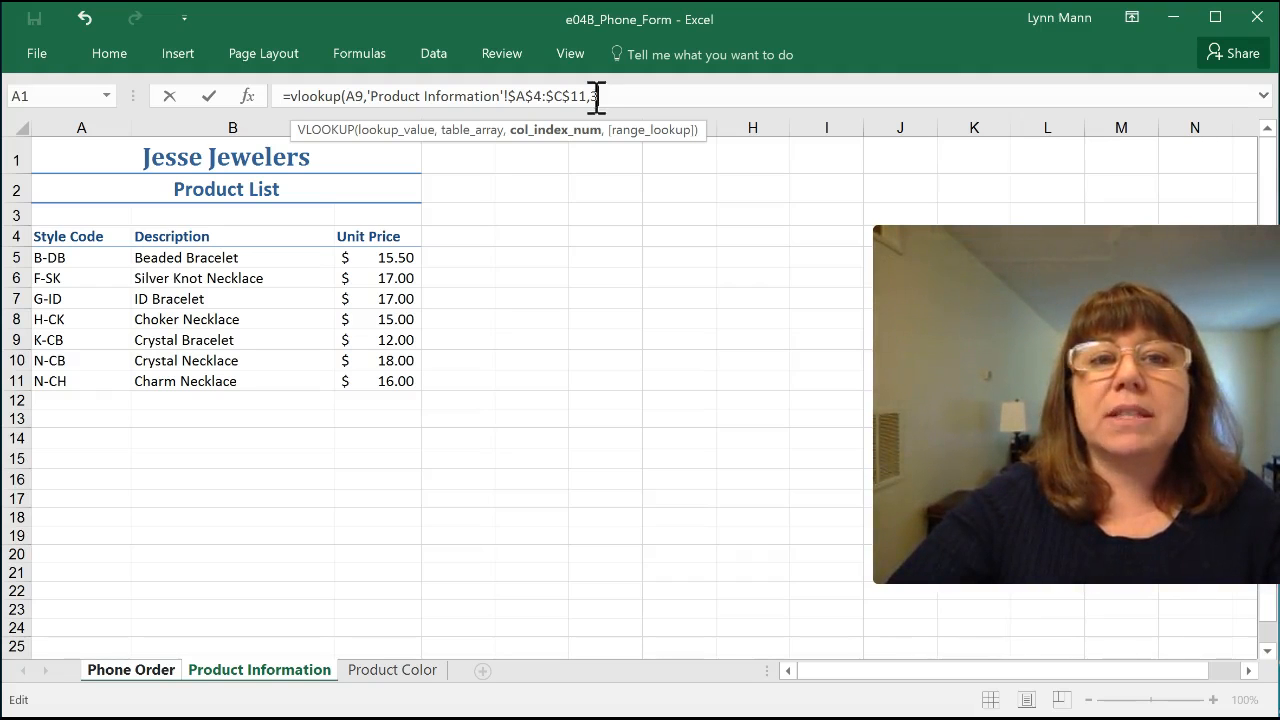
pyautogui.write(')')
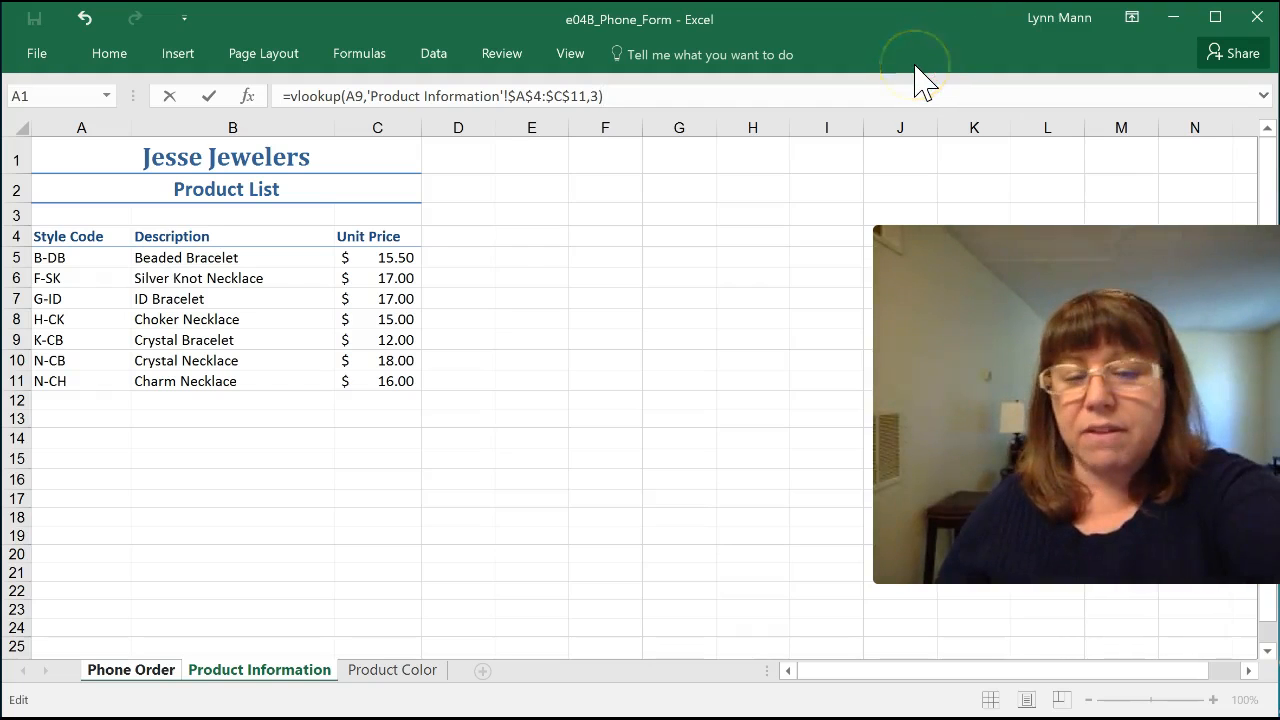
pyautogui.press('Return')
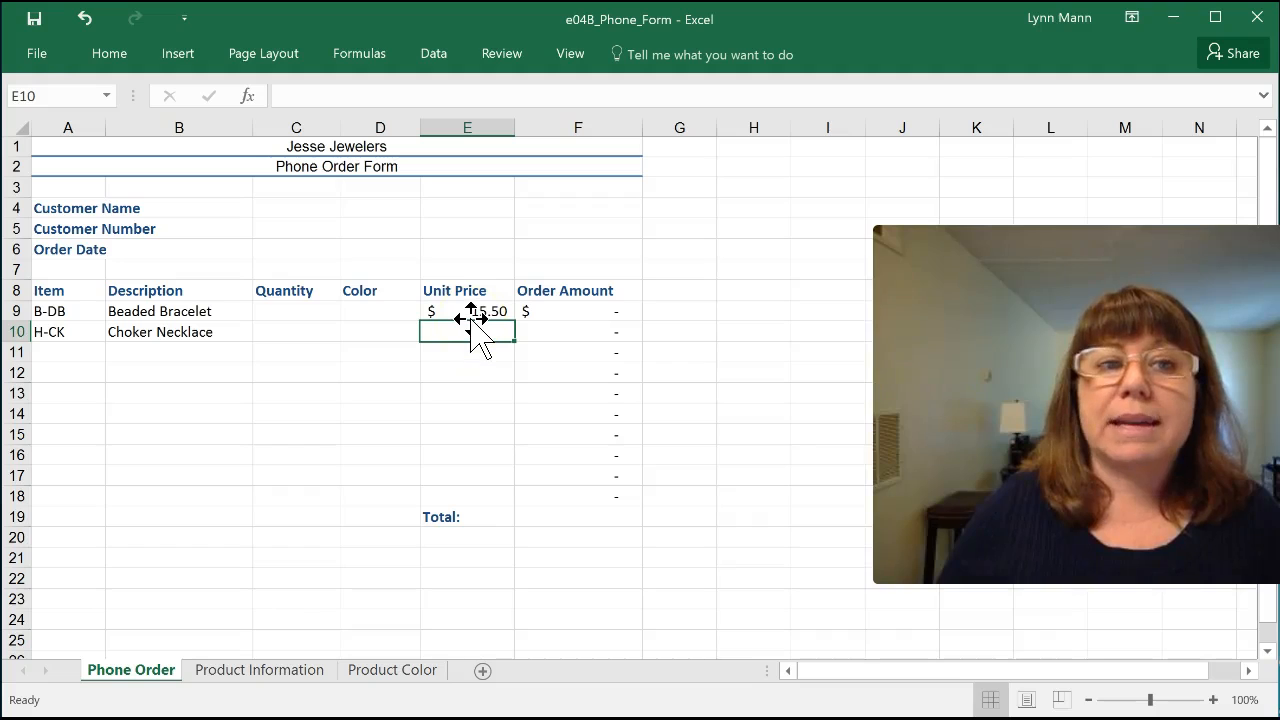
# Step: Copy the Description formula from B10 down to B18 and the Unit Price formula from E9 down to E18
pyautogui.click(121, 337)
pyautogui.moveTo(250, 343); pyautogui.dragTo(251, 508)
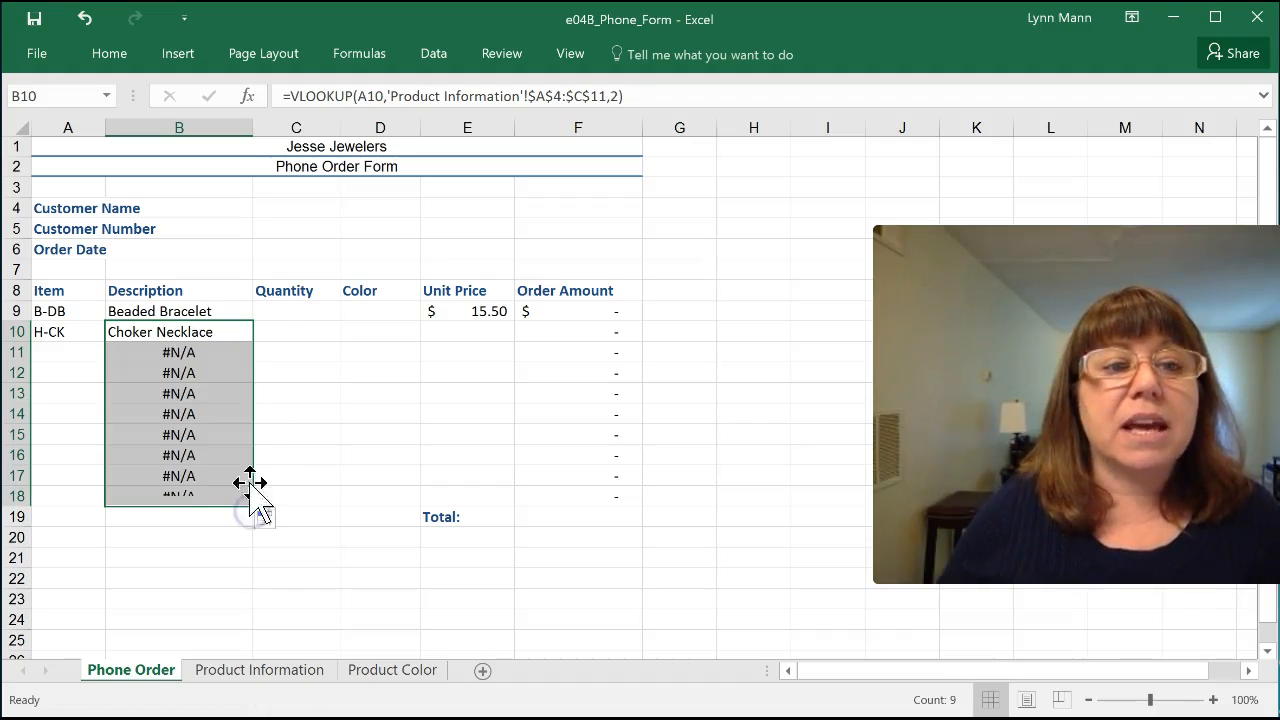
pyautogui.click(481, 313)
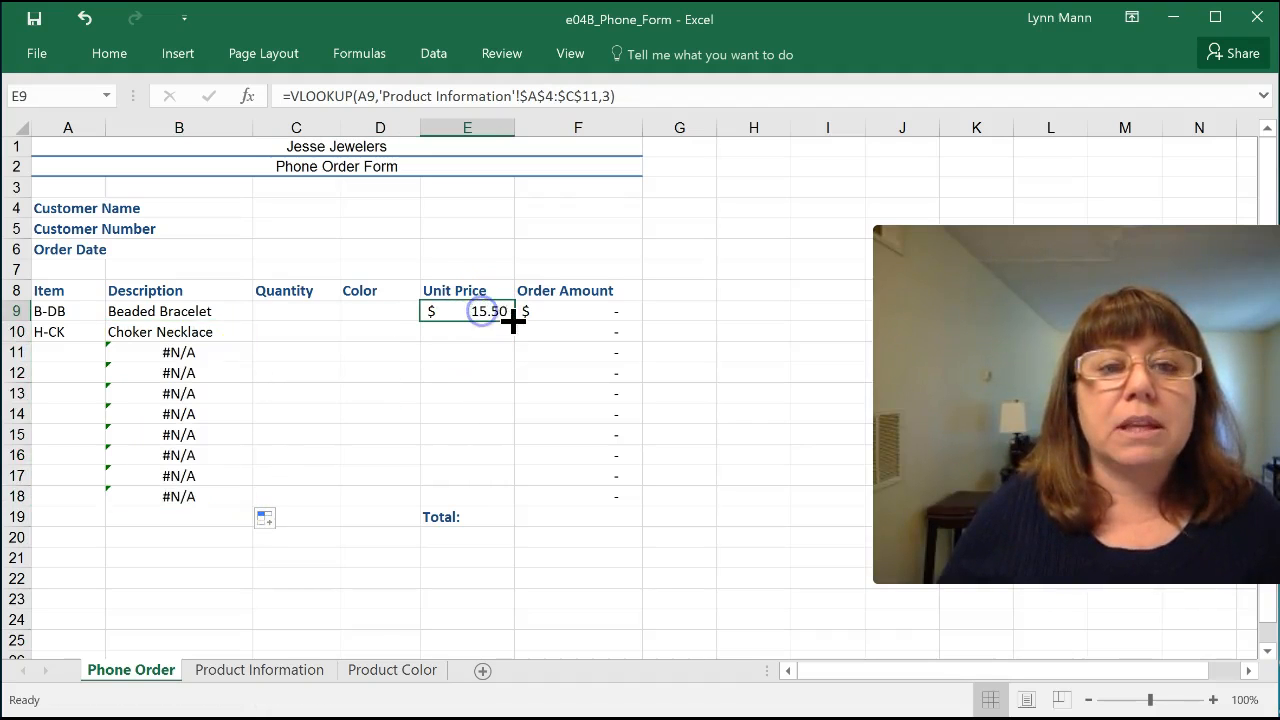
pyautogui.moveTo(516, 321); pyautogui.dragTo(495, 516)
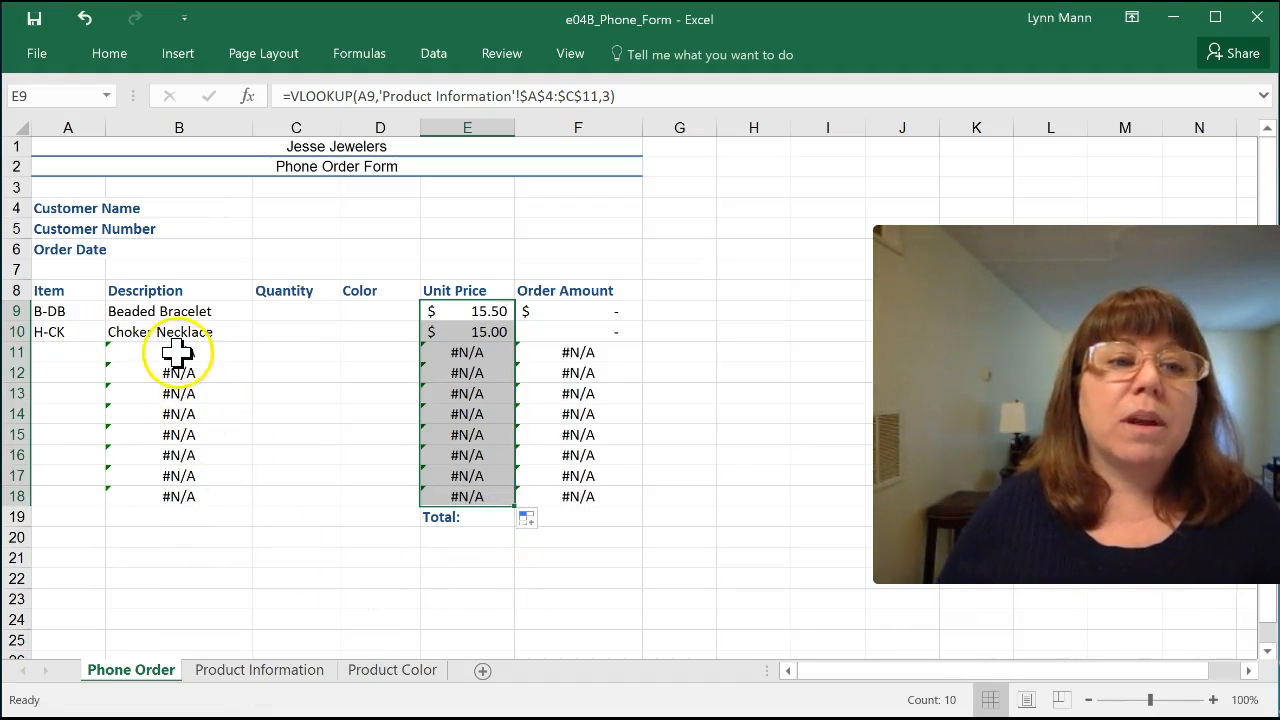
pyautogui.click(228, 576)
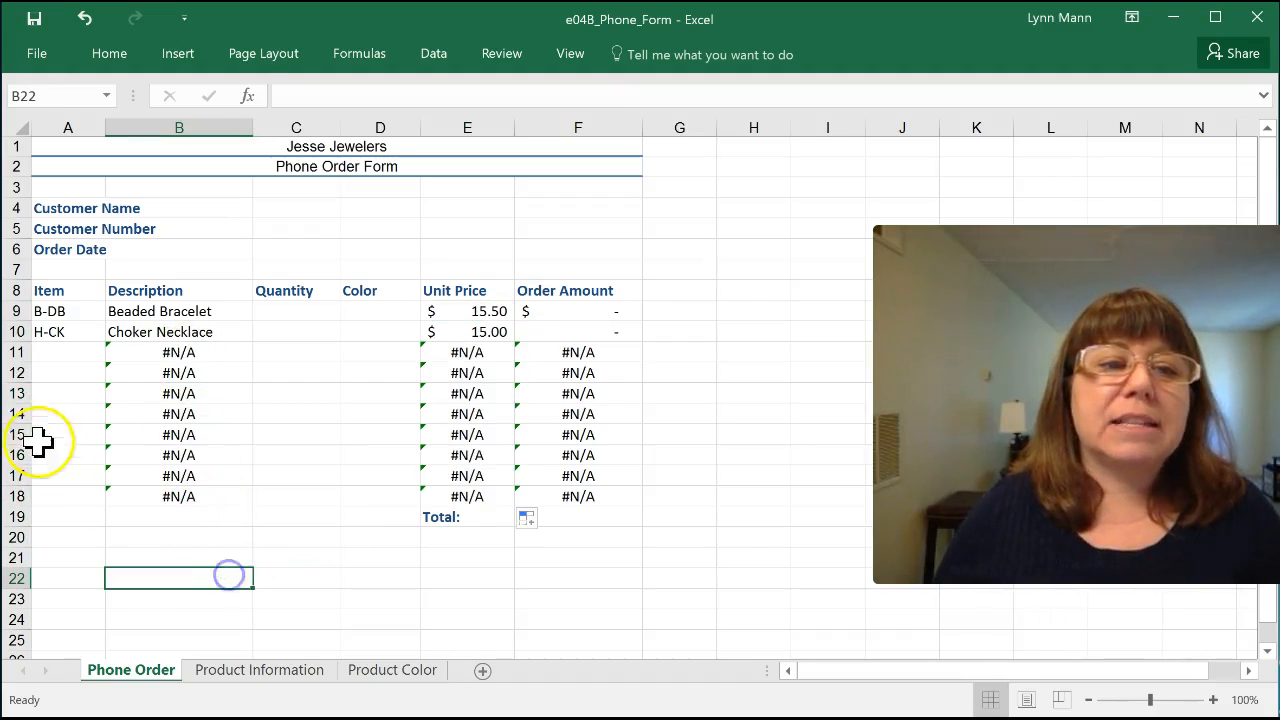
# Step: Choose item K-CB from the validation list in cell A11
pyautogui.click(63, 351)
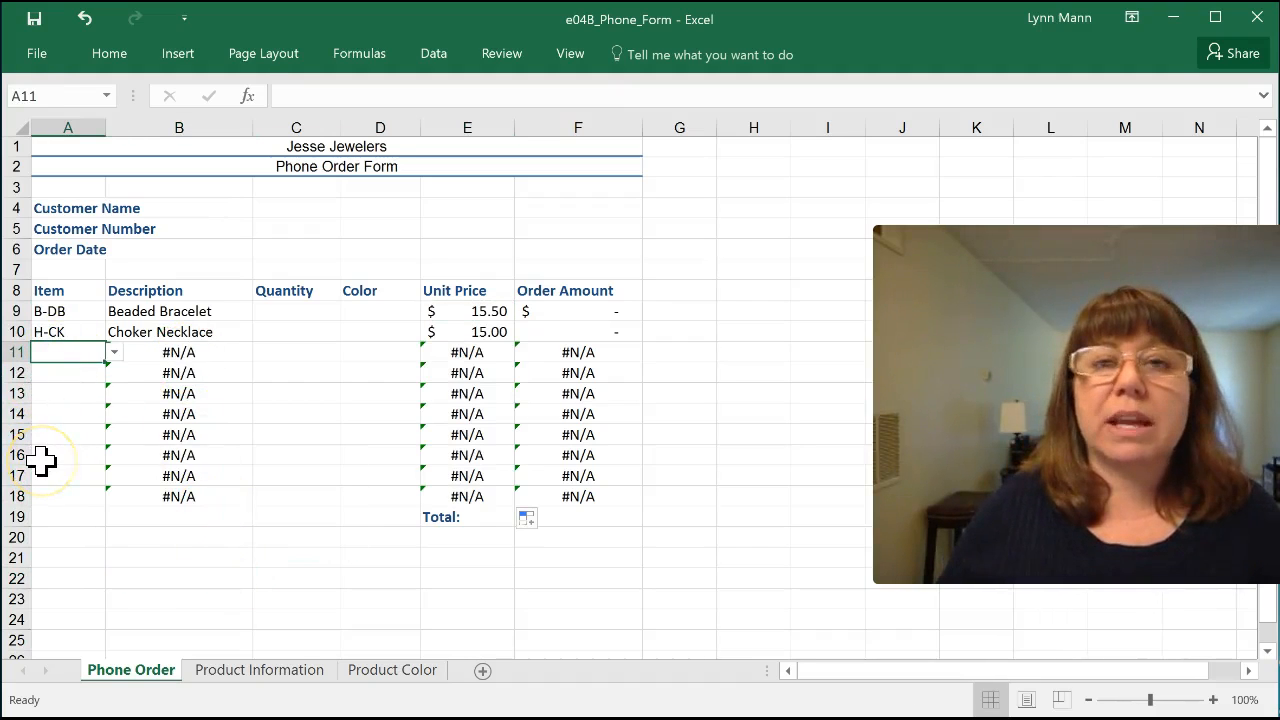
pyautogui.click(114, 352)
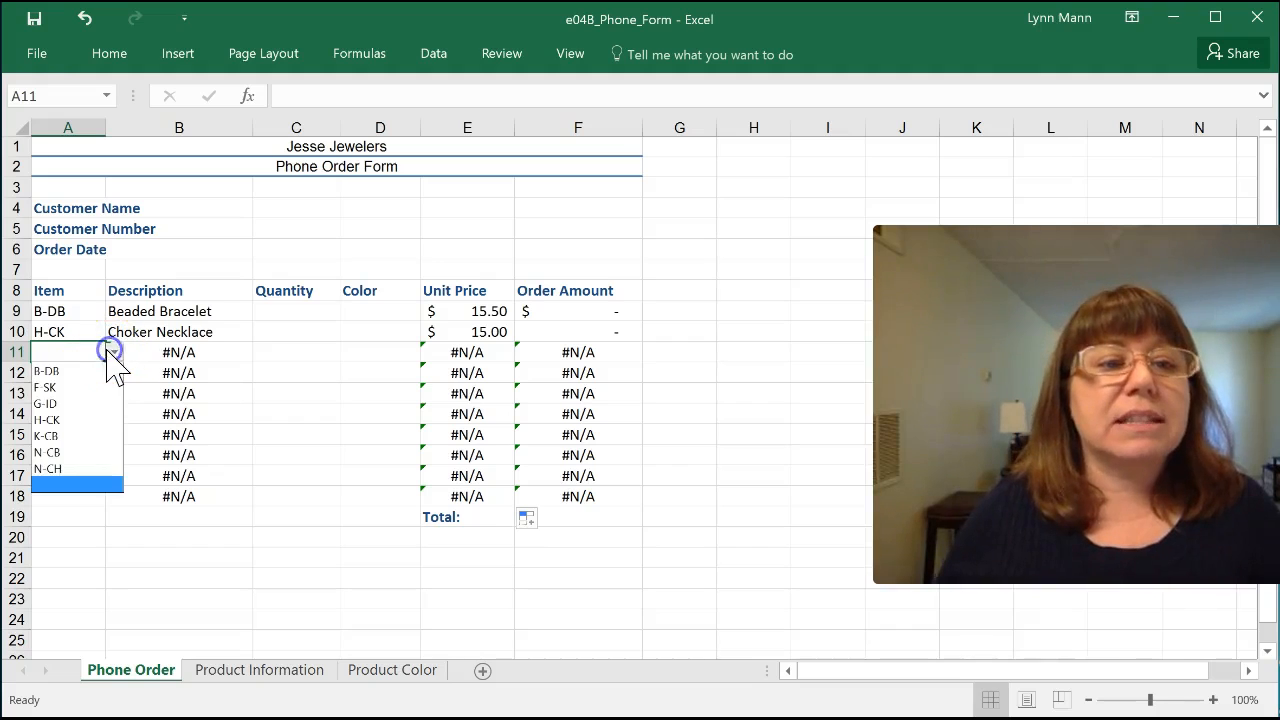
pyautogui.click(60, 436)
pyautogui.click(220, 550)
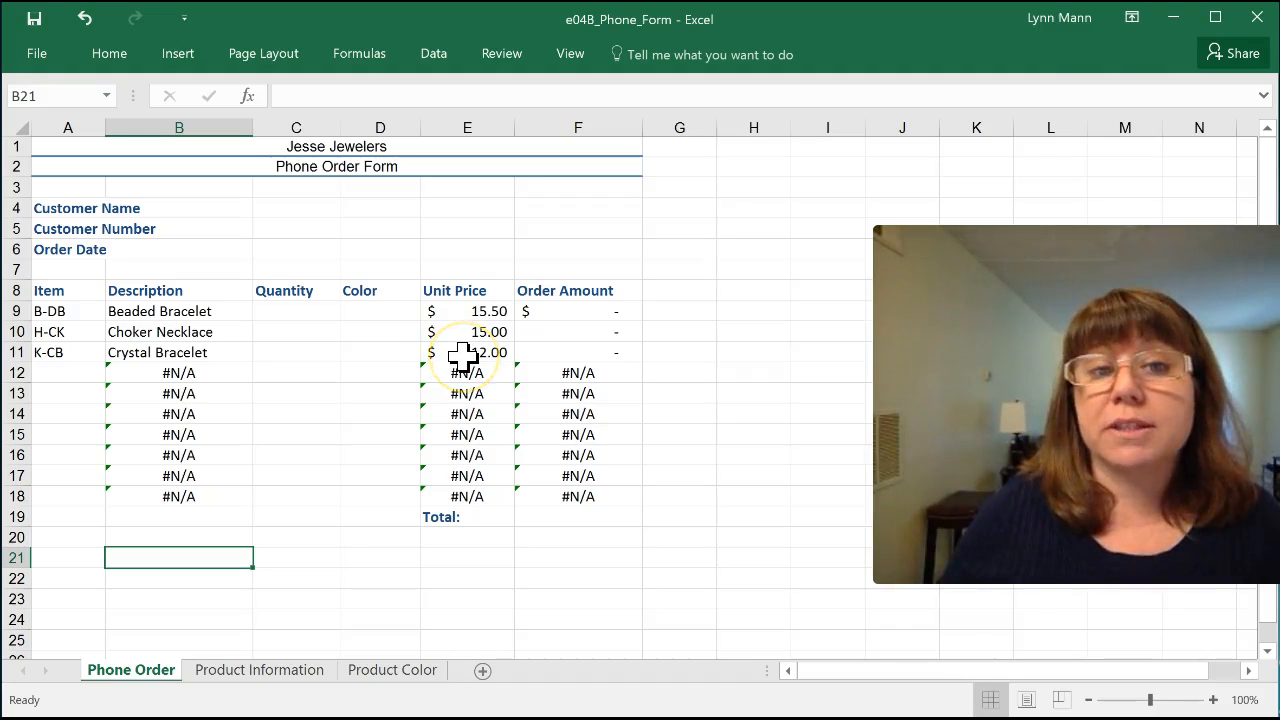
# Step: Enter the quantities 12, 2 and 8 in cells C9 through C11
pyautogui.click(289, 314)
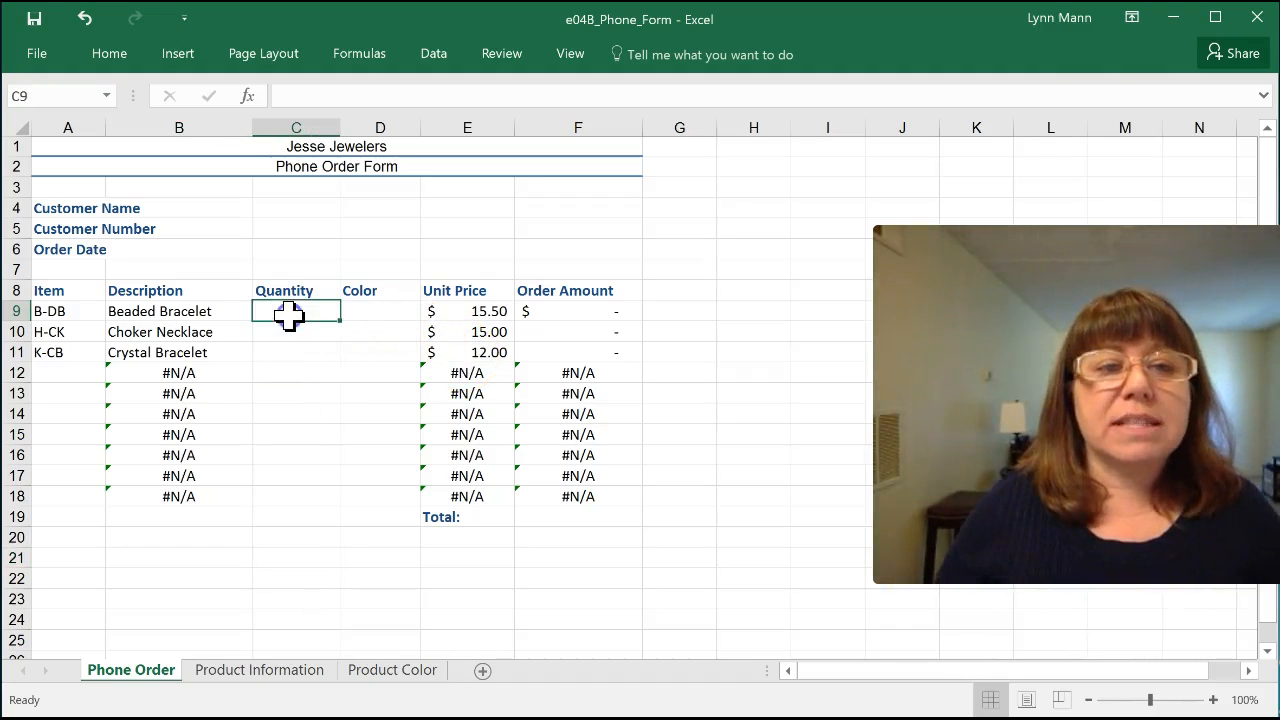
pyautogui.write('12')
pyautogui.press('Return')
pyautogui.write('2')
pyautogui.press('Return')
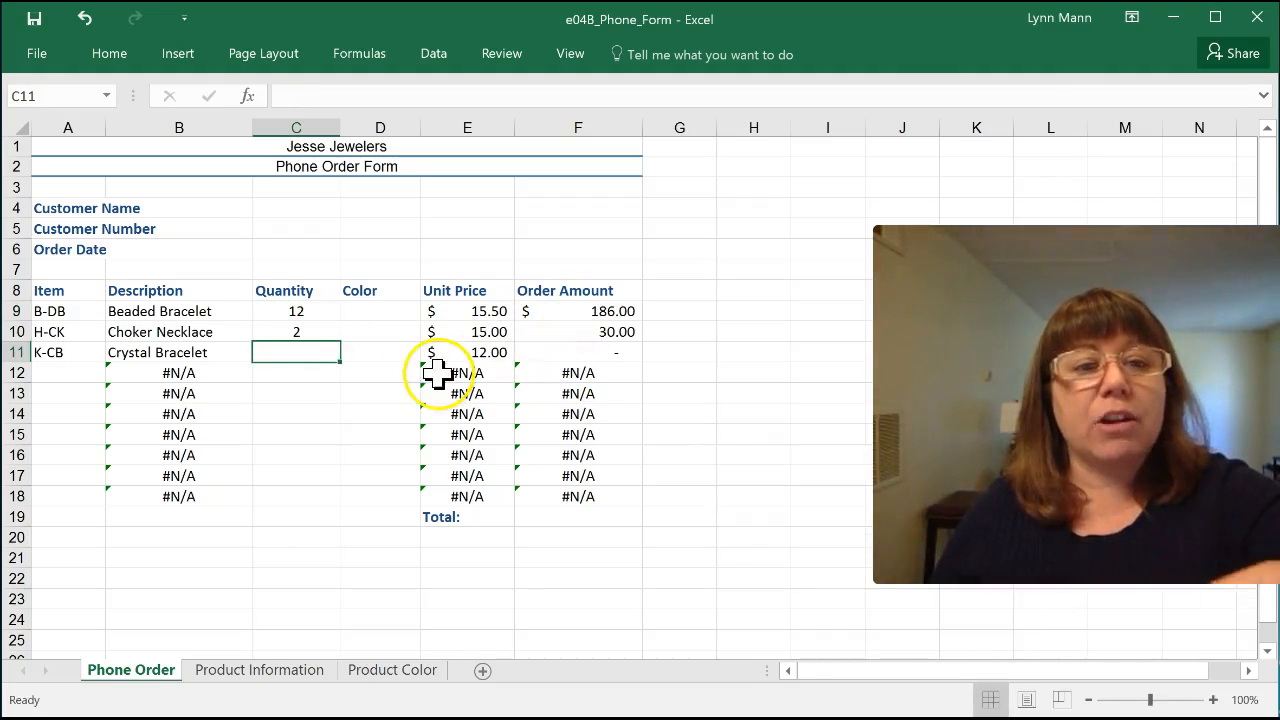
pyautogui.write('8')
pyautogui.press('Return')
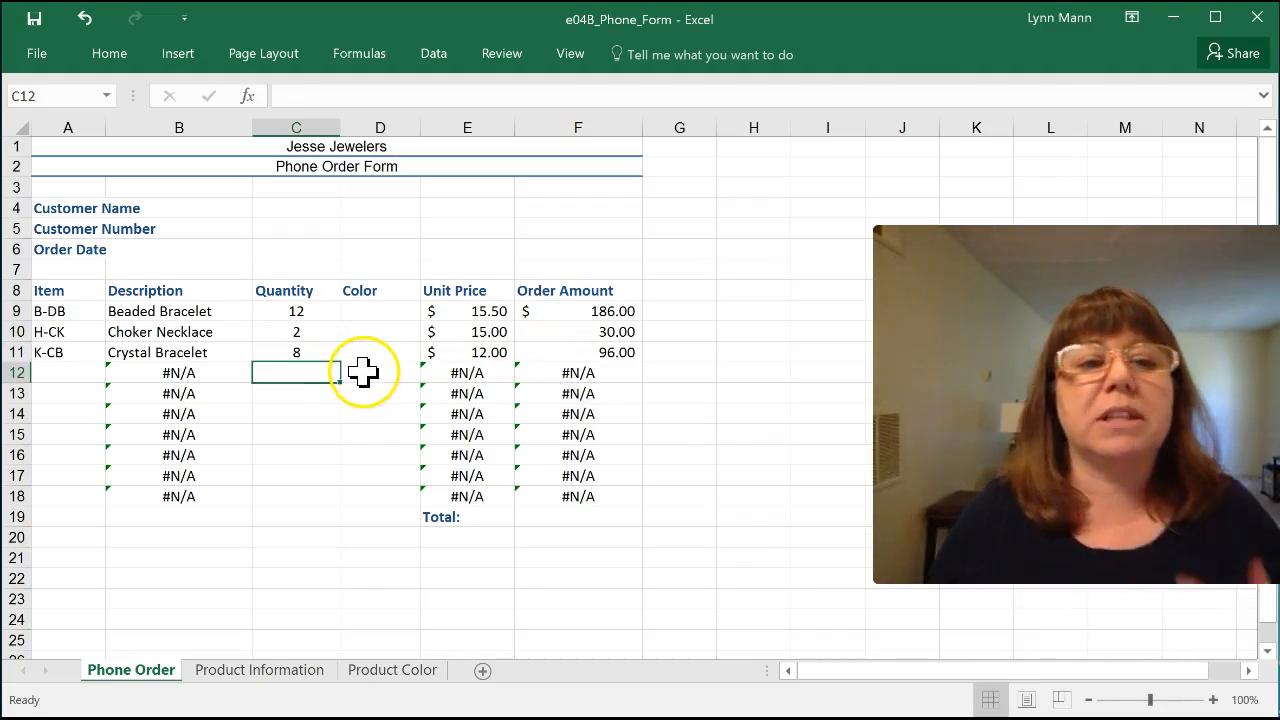
# Step: Start an HLOOKUP formula in Color cell D9 with the item in A9 as the lookup value
pyautogui.click(372, 311)
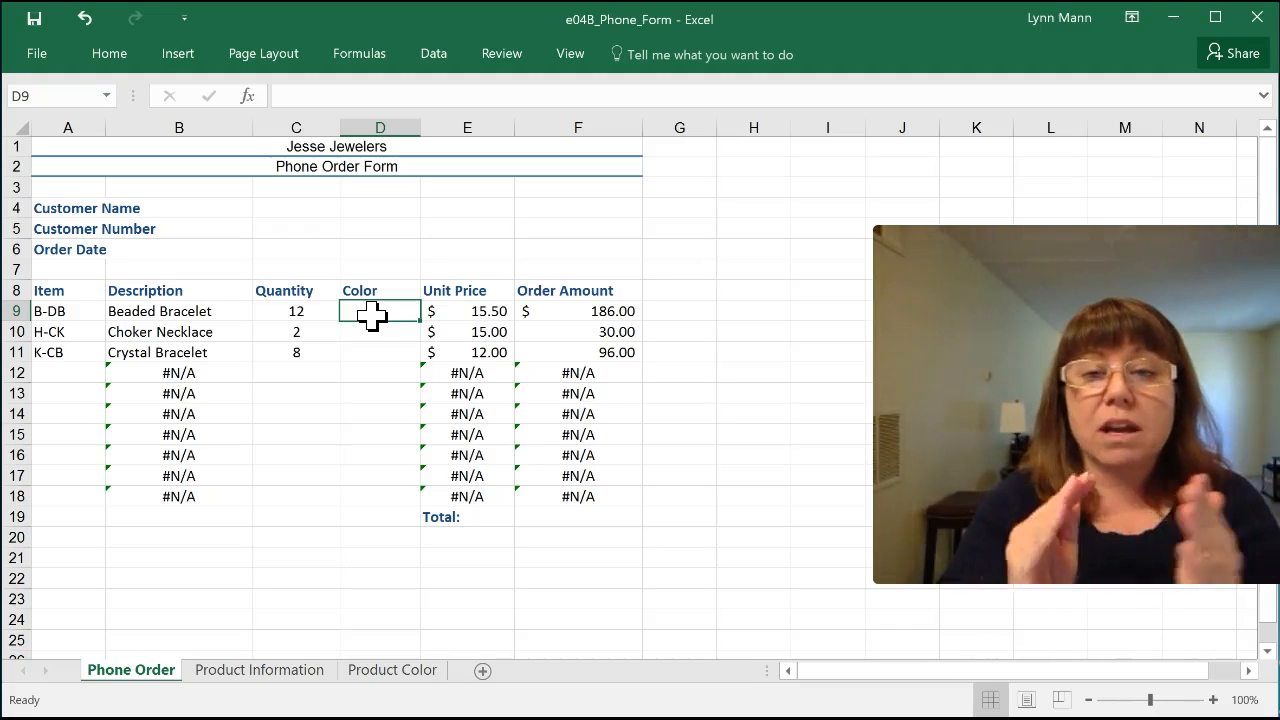
pyautogui.write('=')
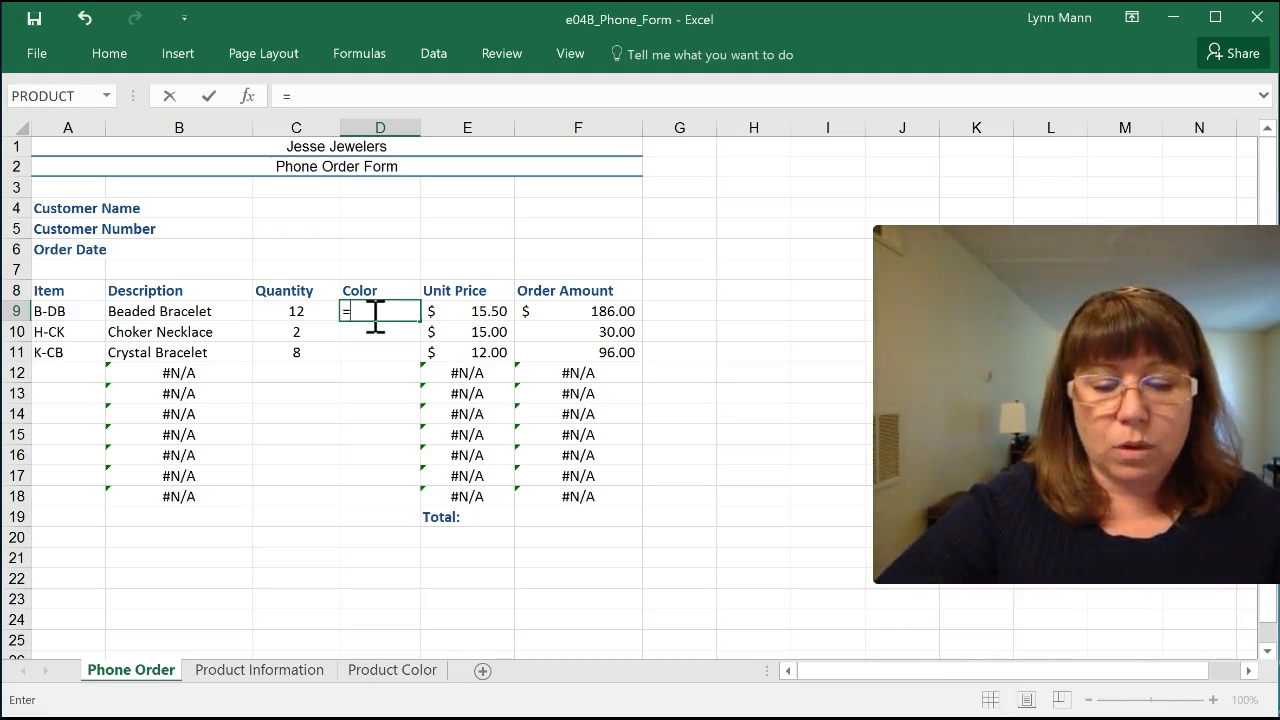
pyautogui.write('hlookup')
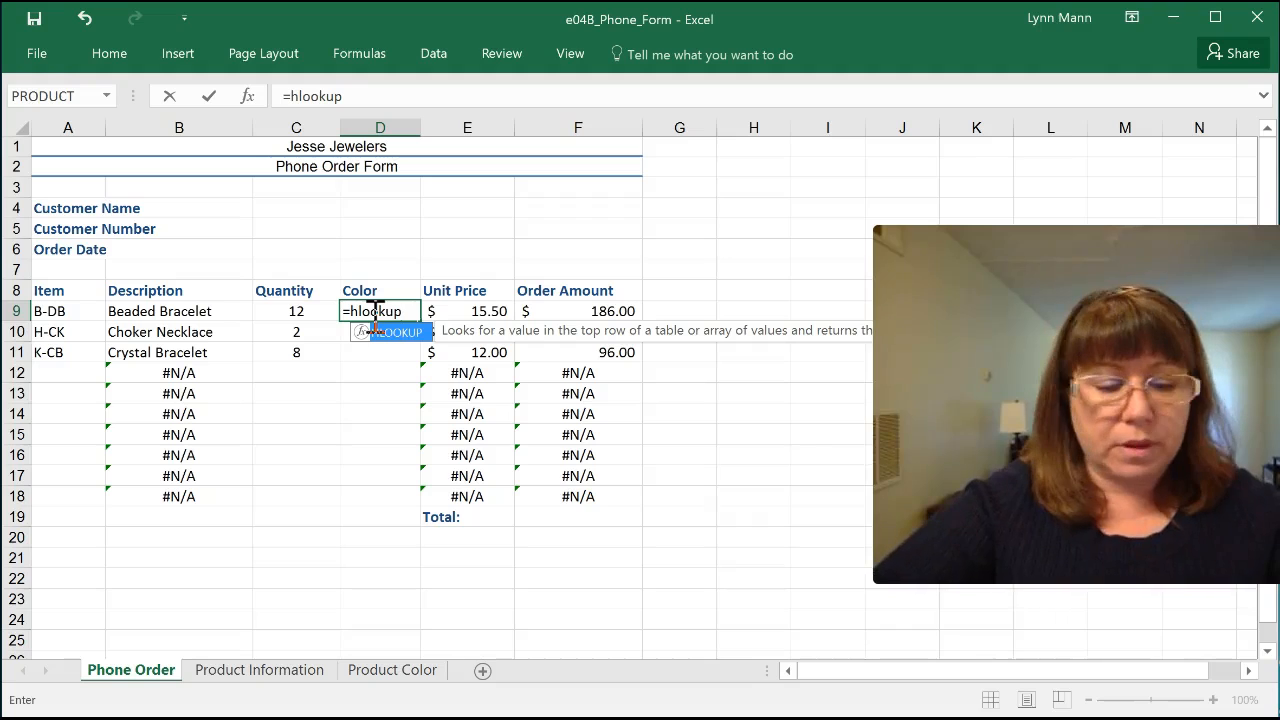
pyautogui.write('(')
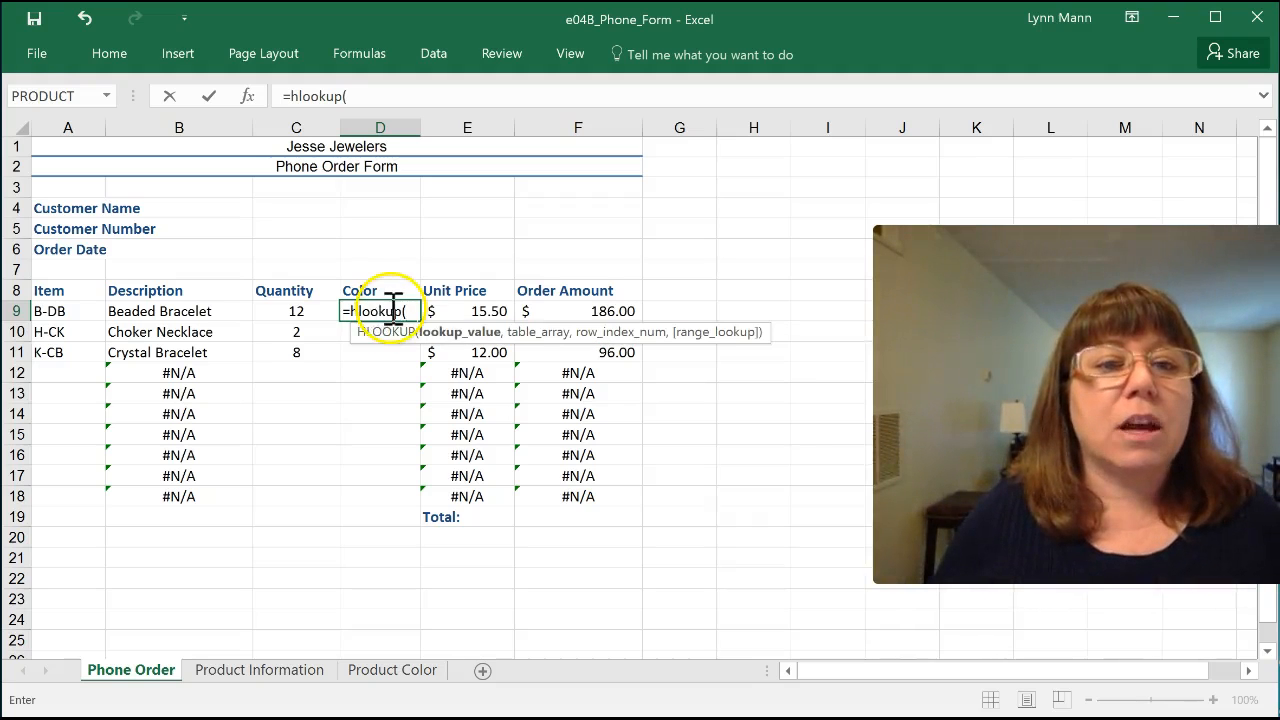
pyautogui.click(38, 313)
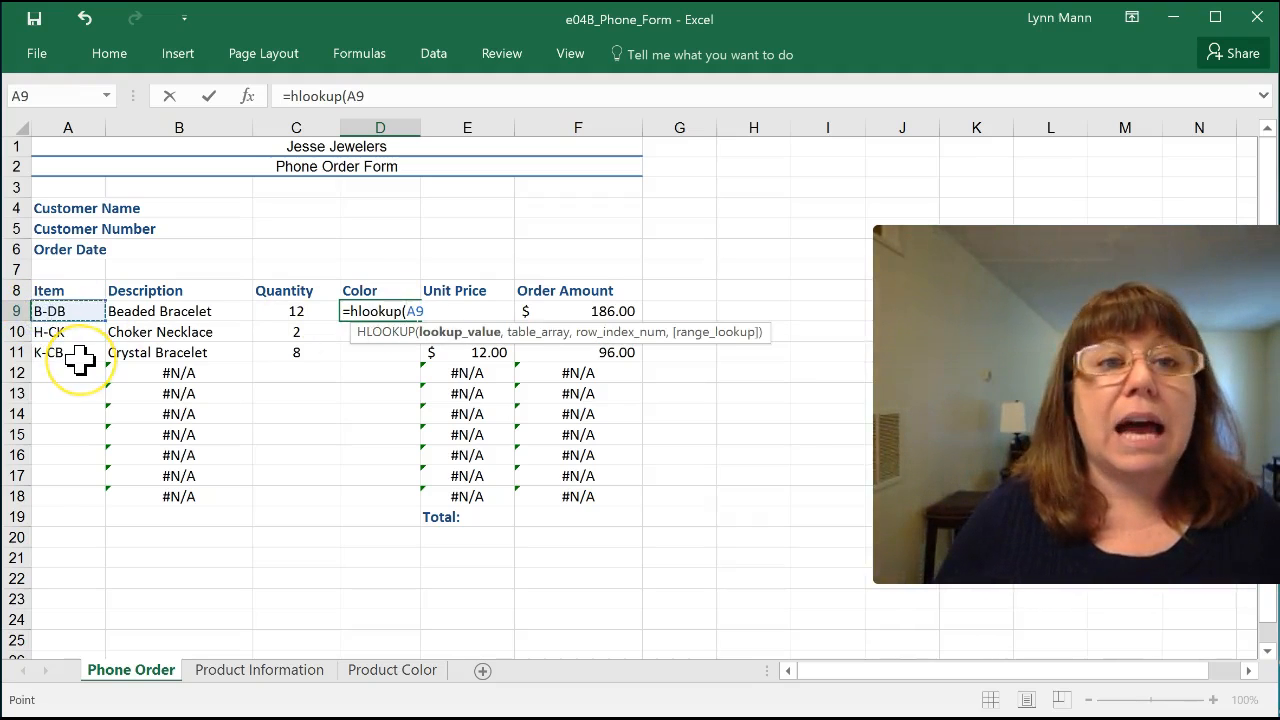
pyautogui.write(',')
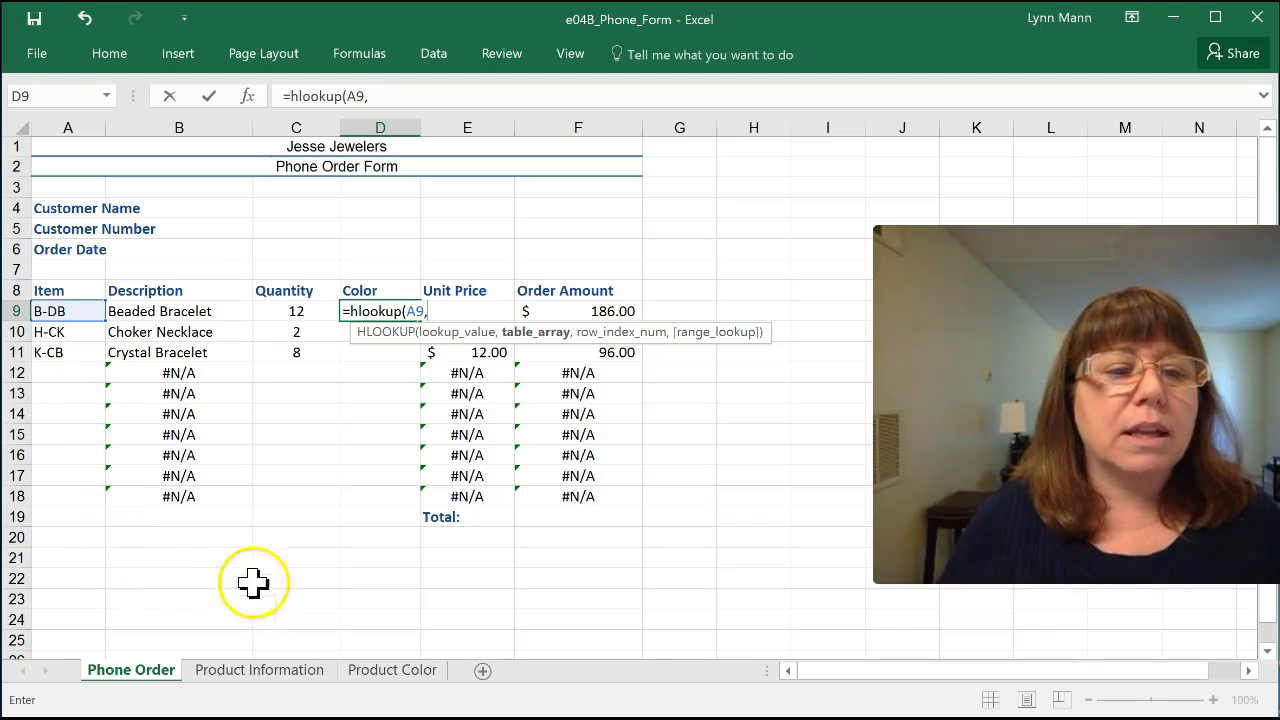
# Step: Use A3:G4 on the Product Color sheet as the D9 formula's table array, with row index 2
pyautogui.click(365, 672)
pyautogui.moveTo(51, 206); pyautogui.dragTo(515, 230)
pyautogui.click(525, 97)
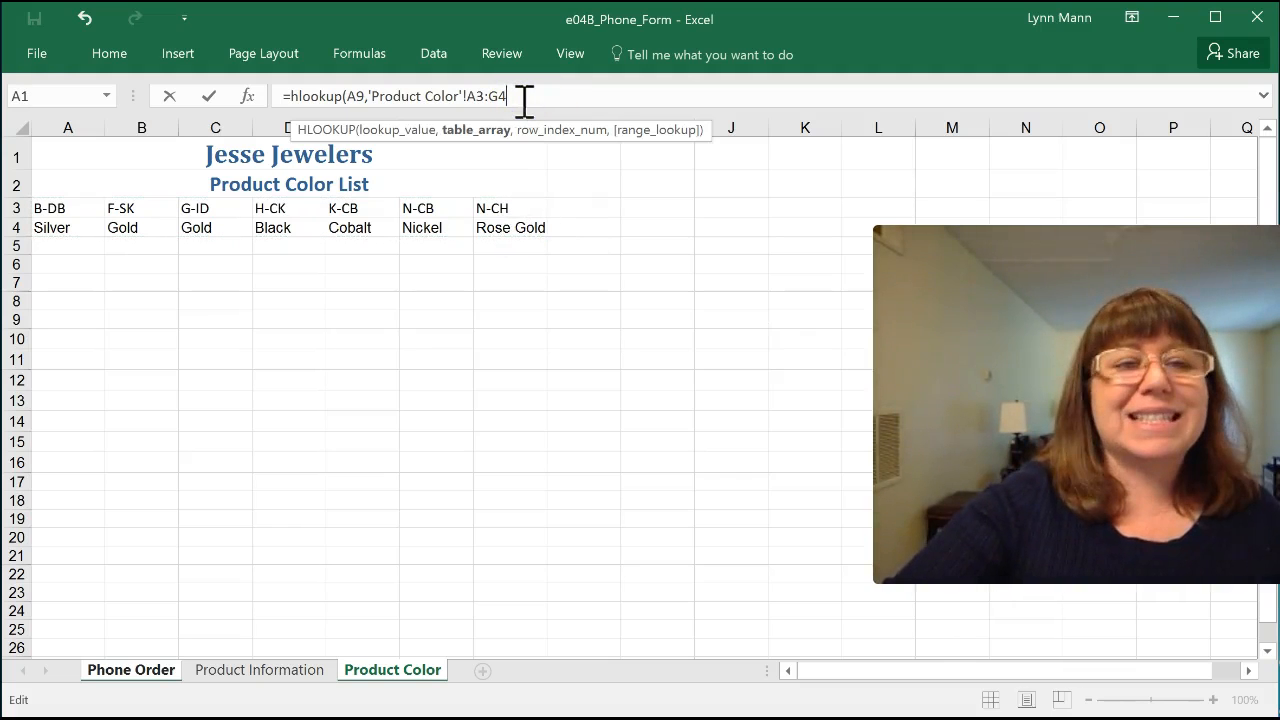
pyautogui.write(',2')
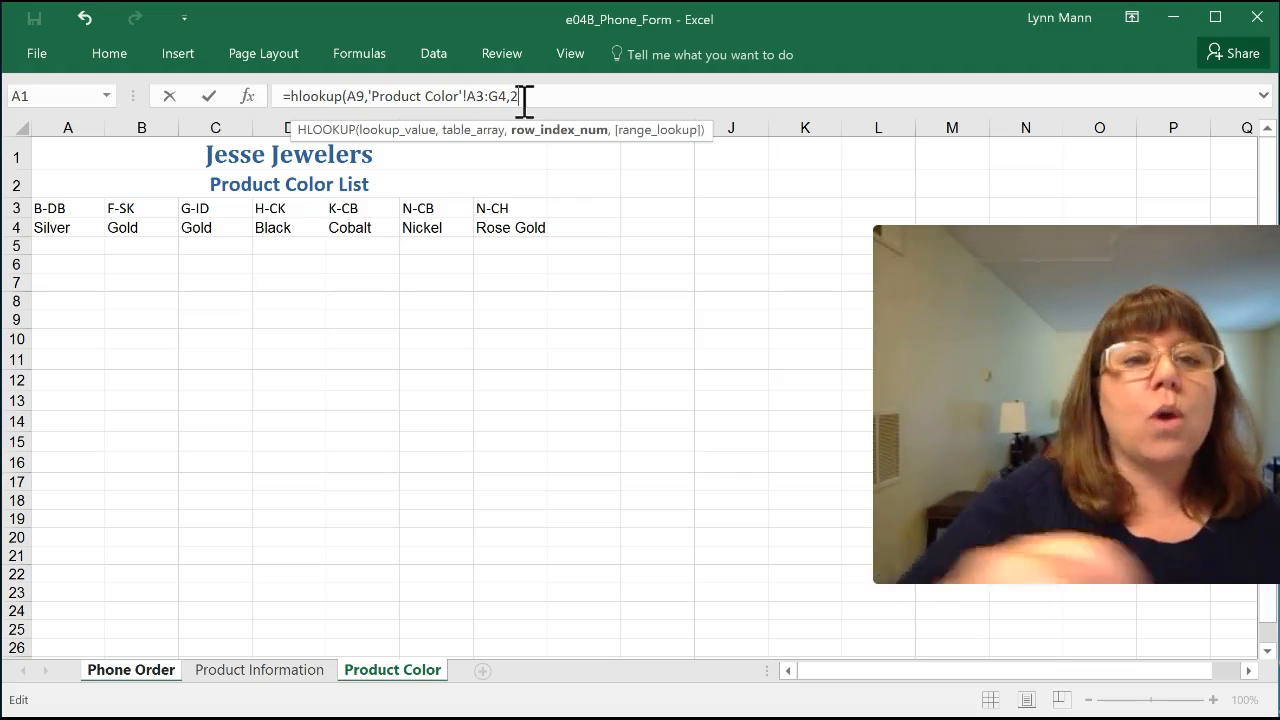
# Step: Make the D9 formula's table array absolute as $A$3:$G$4 and enter the formula
pyautogui.click(472, 97)
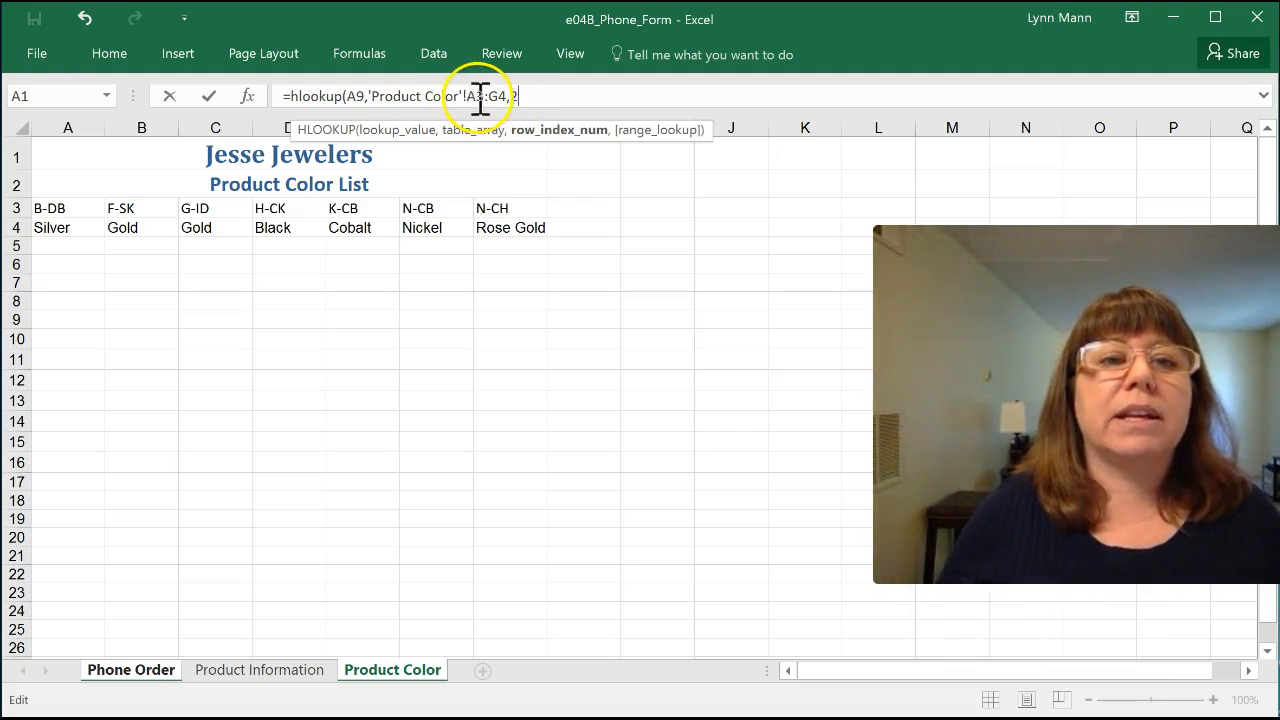
pyautogui.click(480, 97)
pyautogui.press('F4')
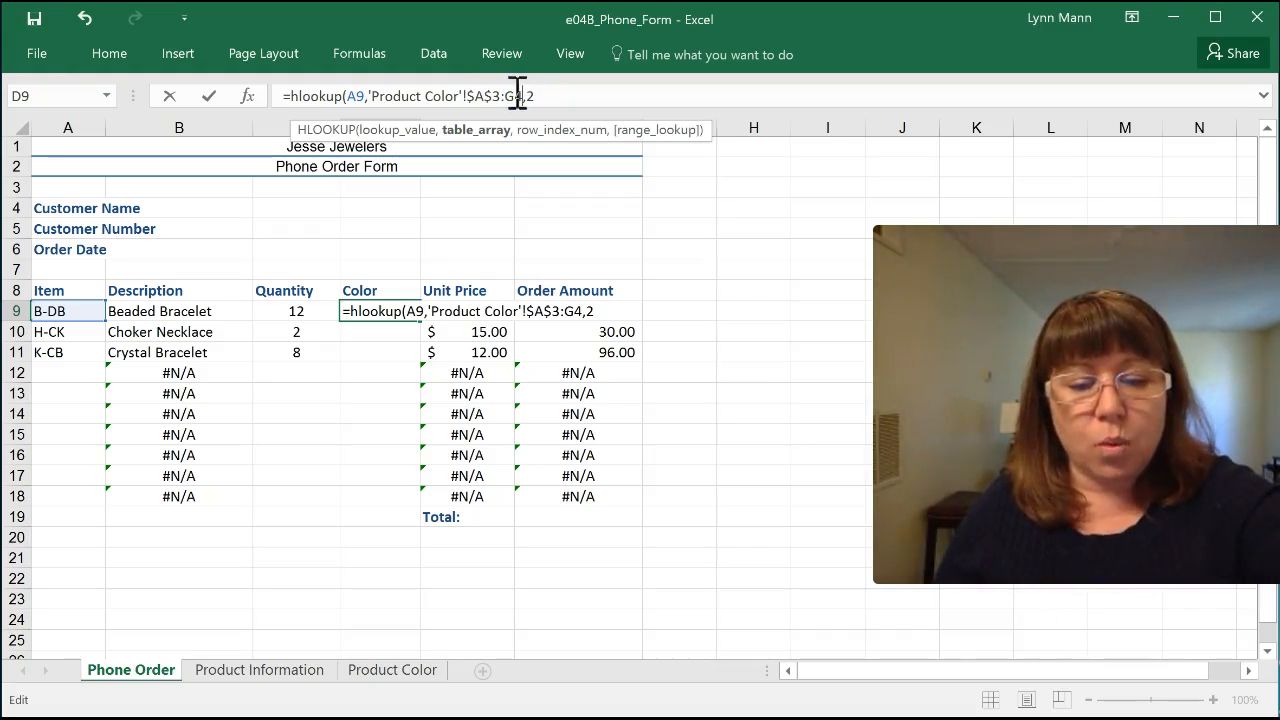
pyautogui.click(571, 95)
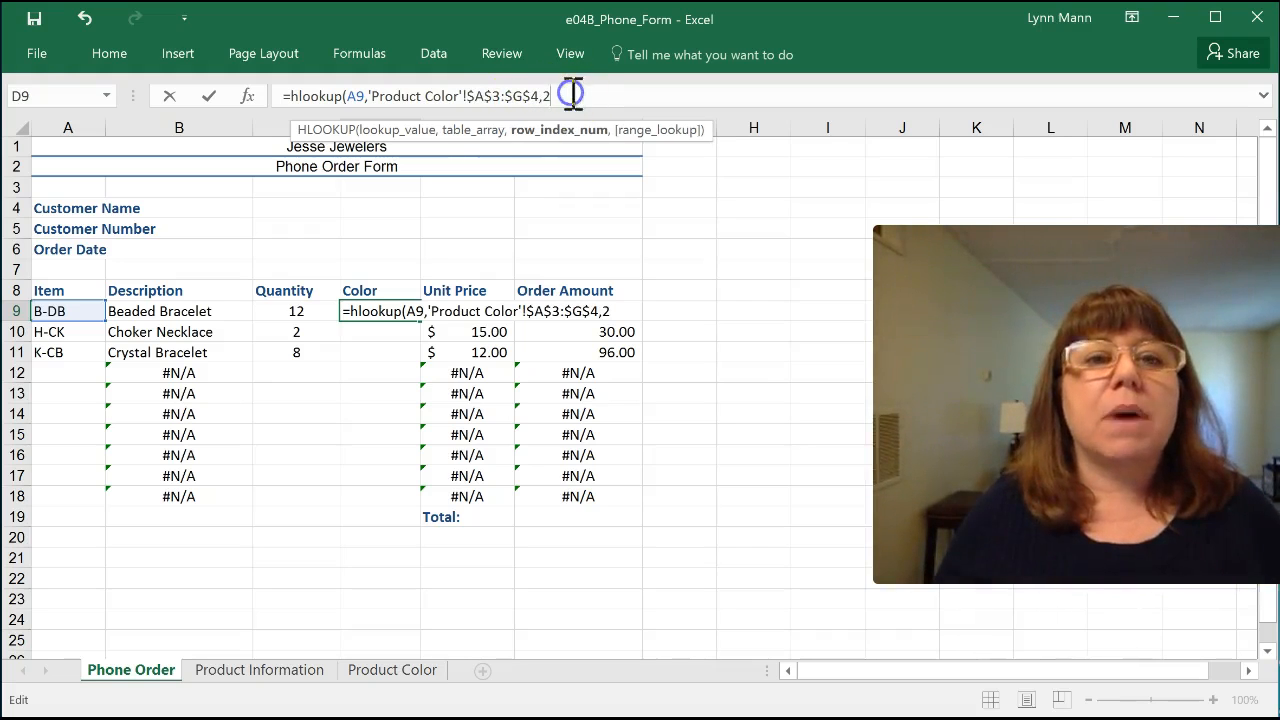
pyautogui.click(557, 100)
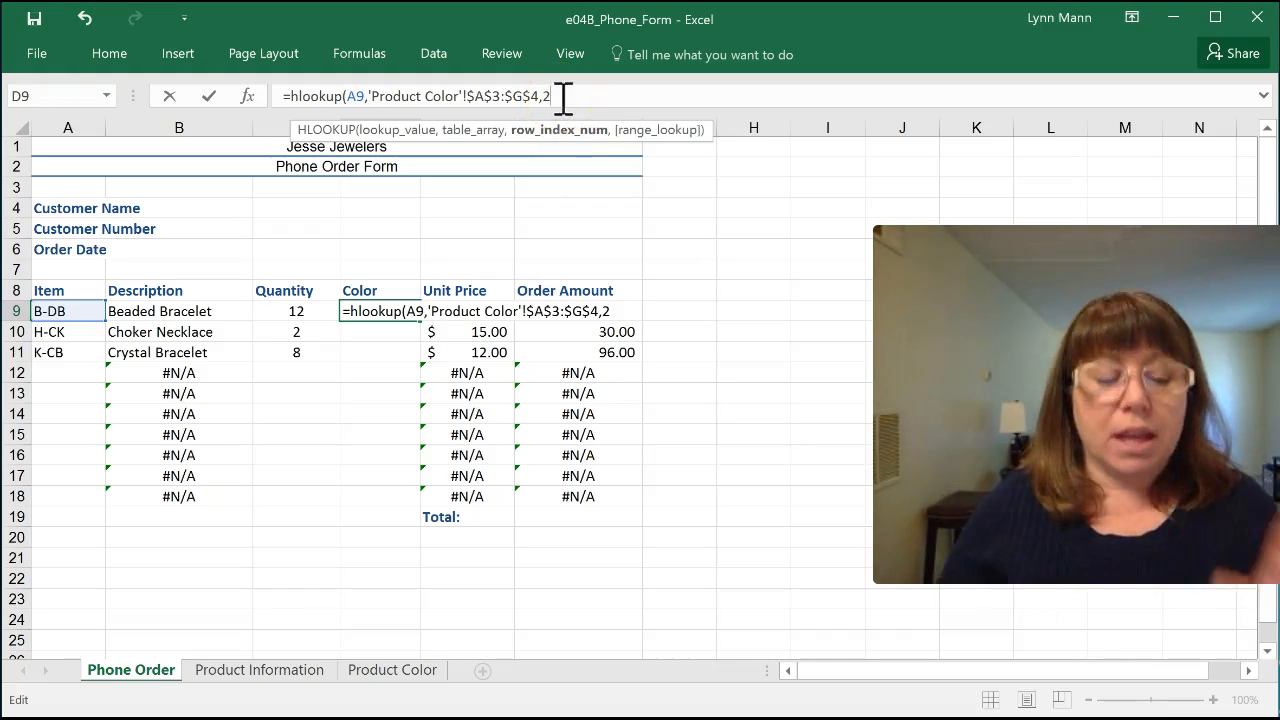
pyautogui.press('Return')
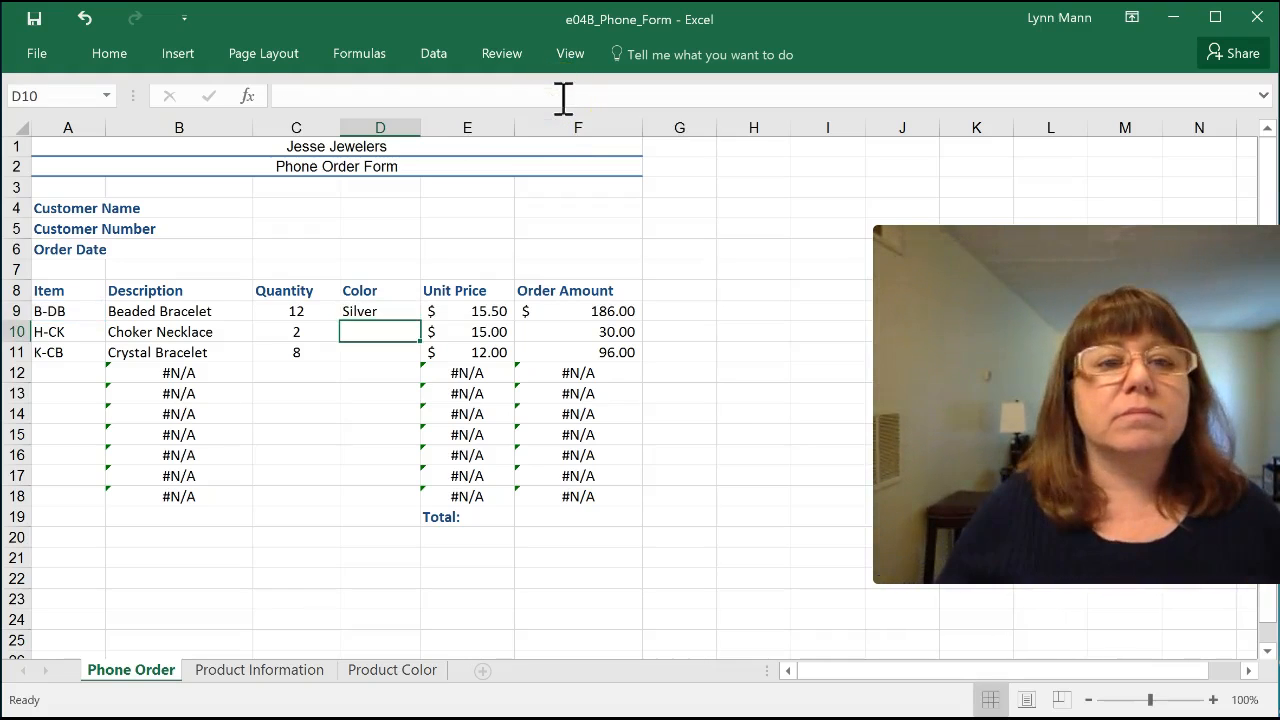
# Step: Copy the Color formula from D9 down to D18
pyautogui.click(356, 314)
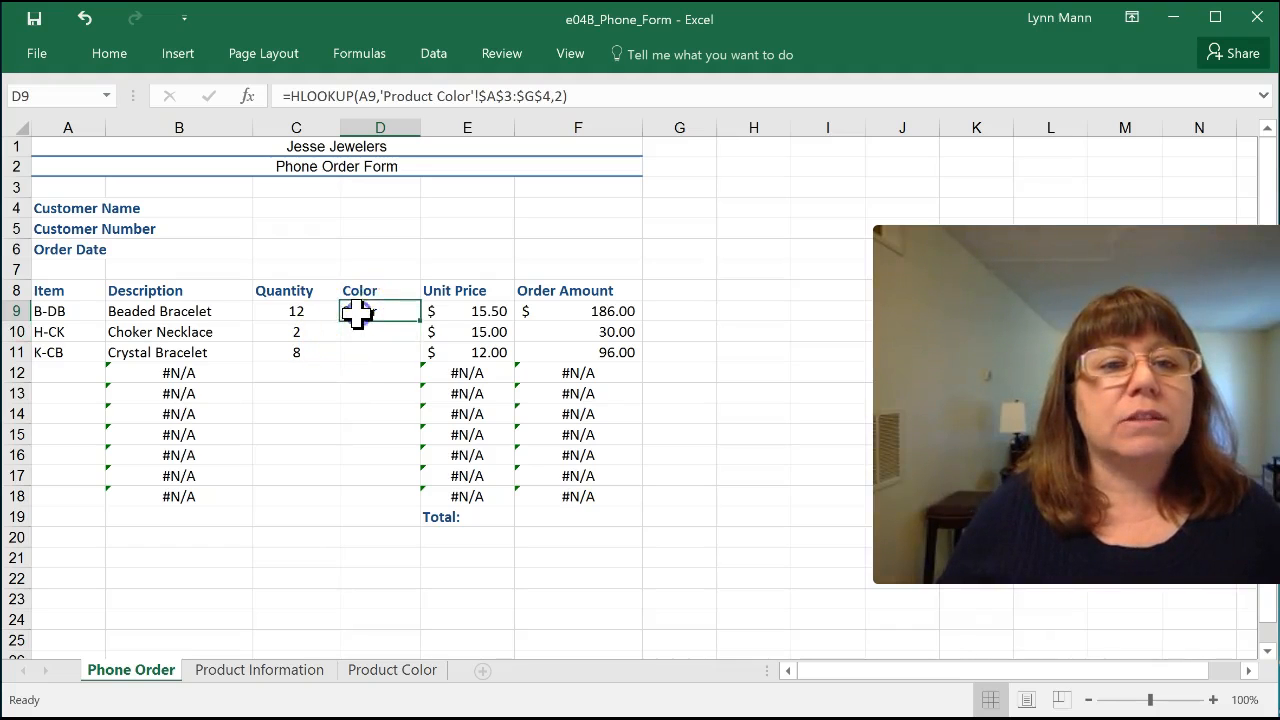
pyautogui.moveTo(419, 320); pyautogui.dragTo(414, 514)
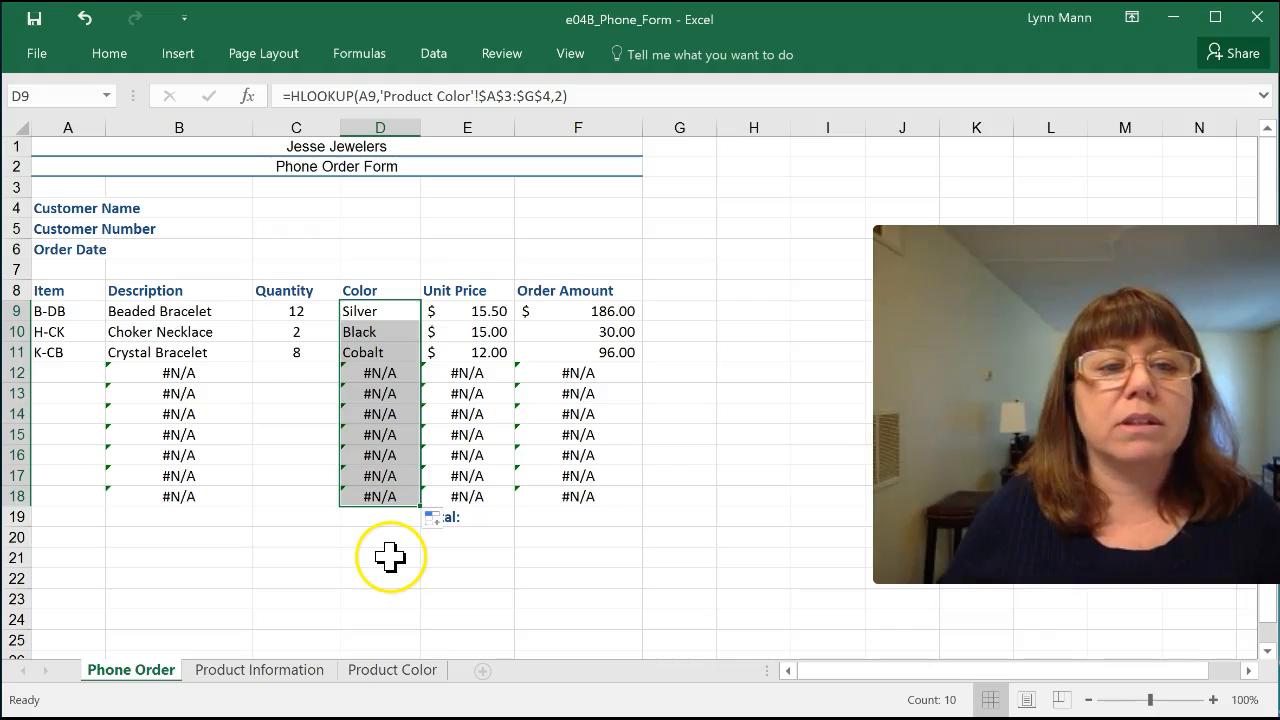
pyautogui.click(390, 557)
# Step: Choose items N-CB, G-ID and F-SK from the validation lists in cells A12, A13 and A14
pyautogui.click(54, 374)
pyautogui.click(114, 373)
pyautogui.click(57, 474)
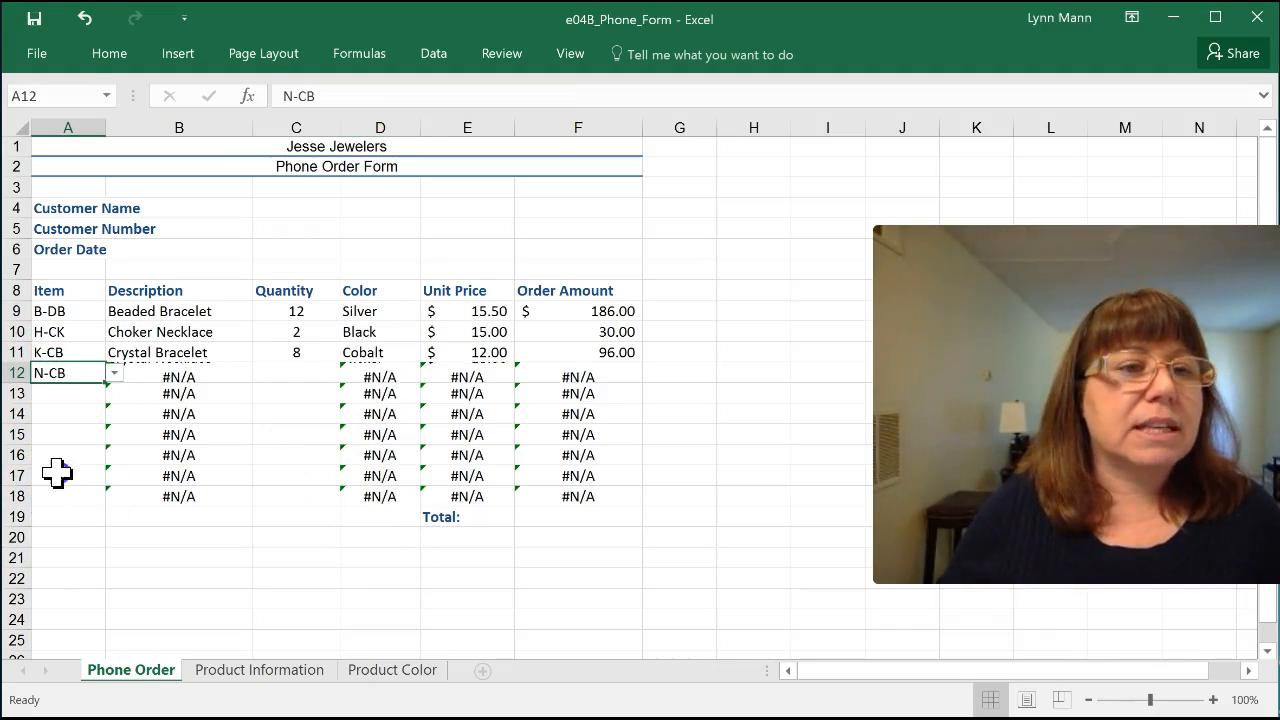
pyautogui.click(186, 414)
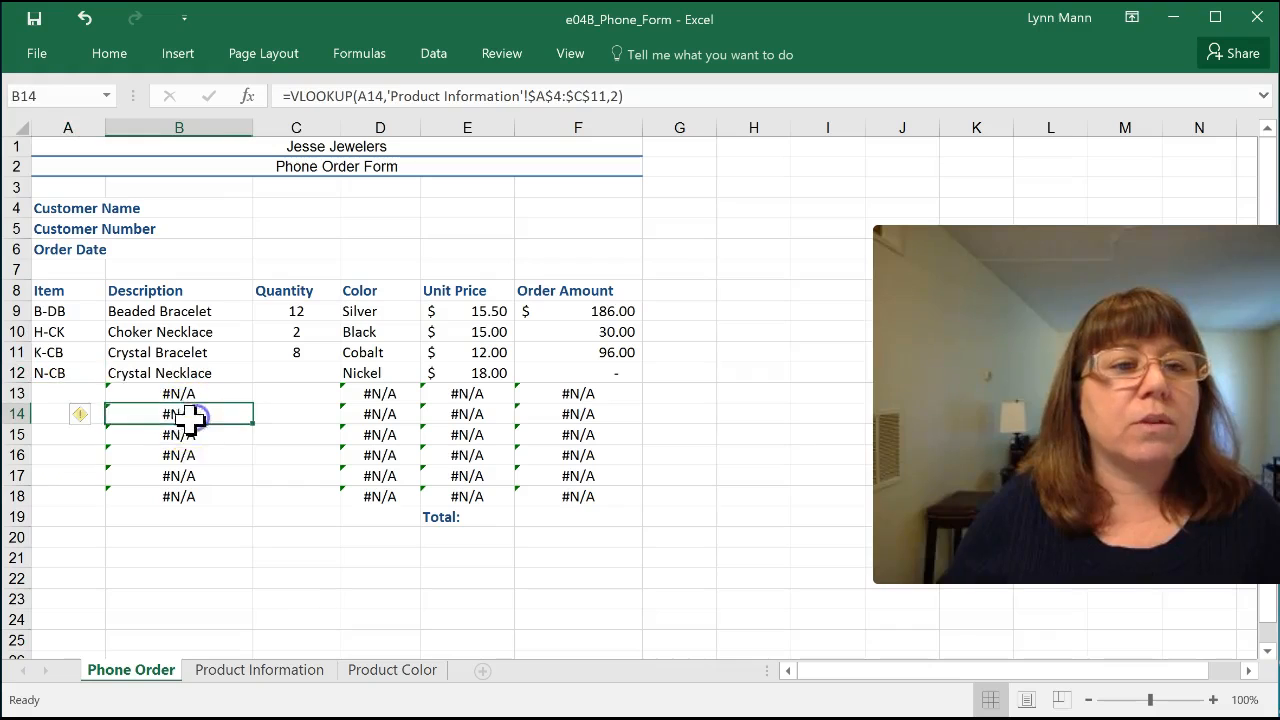
pyautogui.click(80, 395)
pyautogui.click(114, 394)
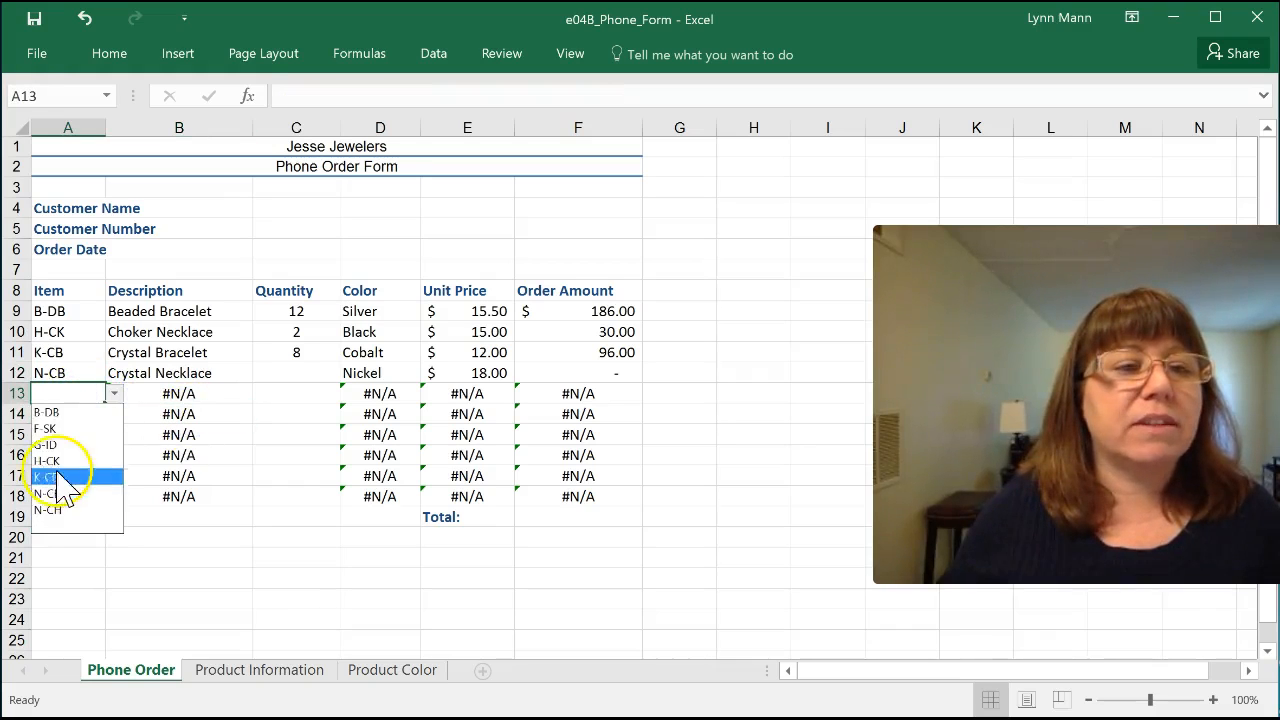
pyautogui.click(50, 449)
pyautogui.click(80, 415)
pyautogui.click(114, 414)
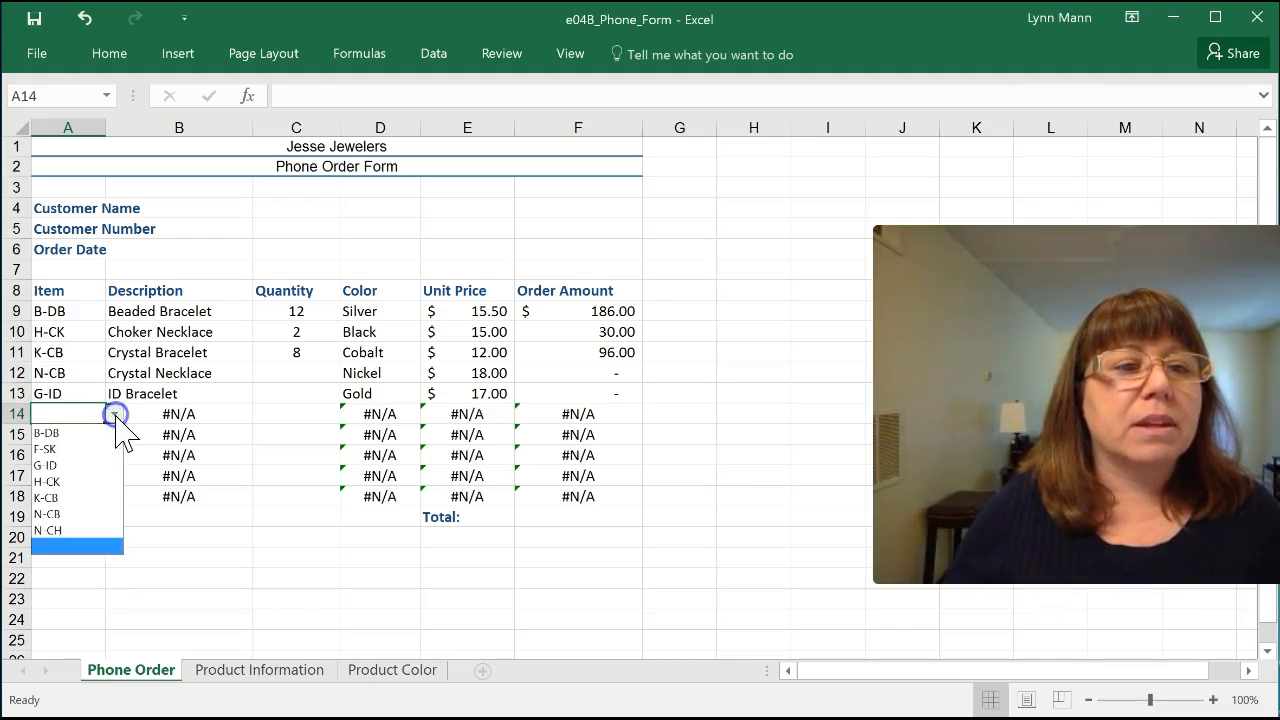
pyautogui.click(60, 449)
pyautogui.click(174, 535)
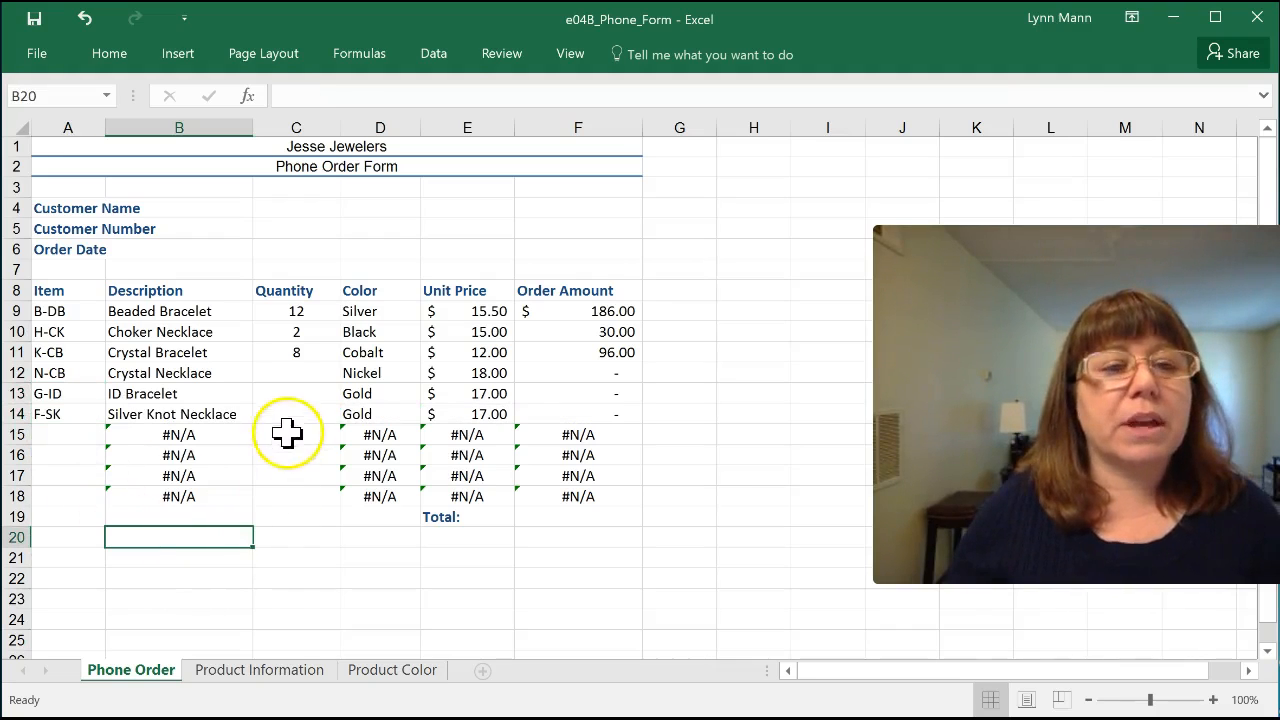
# Step: Enter quantities 1, 3 and 4 for items N-CB, G-ID and F-SK in cells C12 to C14
pyautogui.click(294, 374)
pyautogui.write('1')
pyautogui.press('Return')
pyautogui.write('3')
pyautogui.press('Return')
pyautogui.write('4')
pyautogui.press('Return')
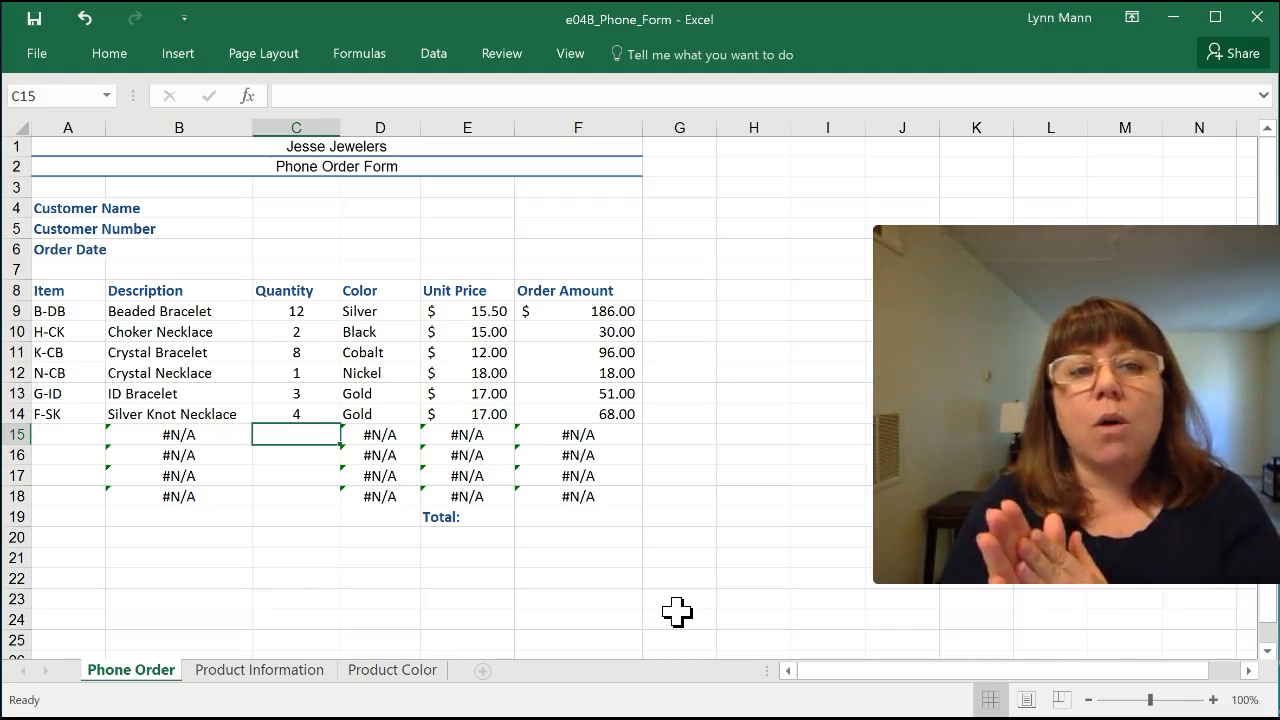
# Step: Review the Color lookup formula in D9 and its source on the Product Color sheet, checking row 4 and the range A3:G4
pyautogui.click(388, 312)
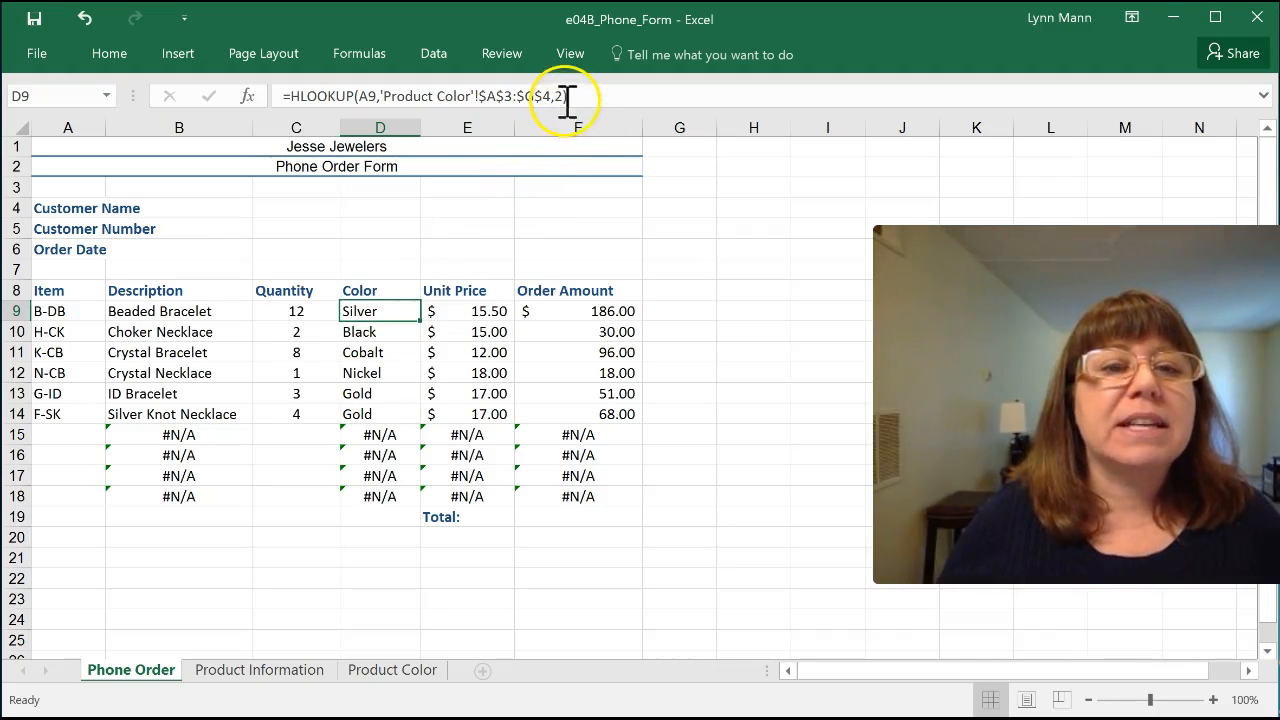
pyautogui.click(395, 674)
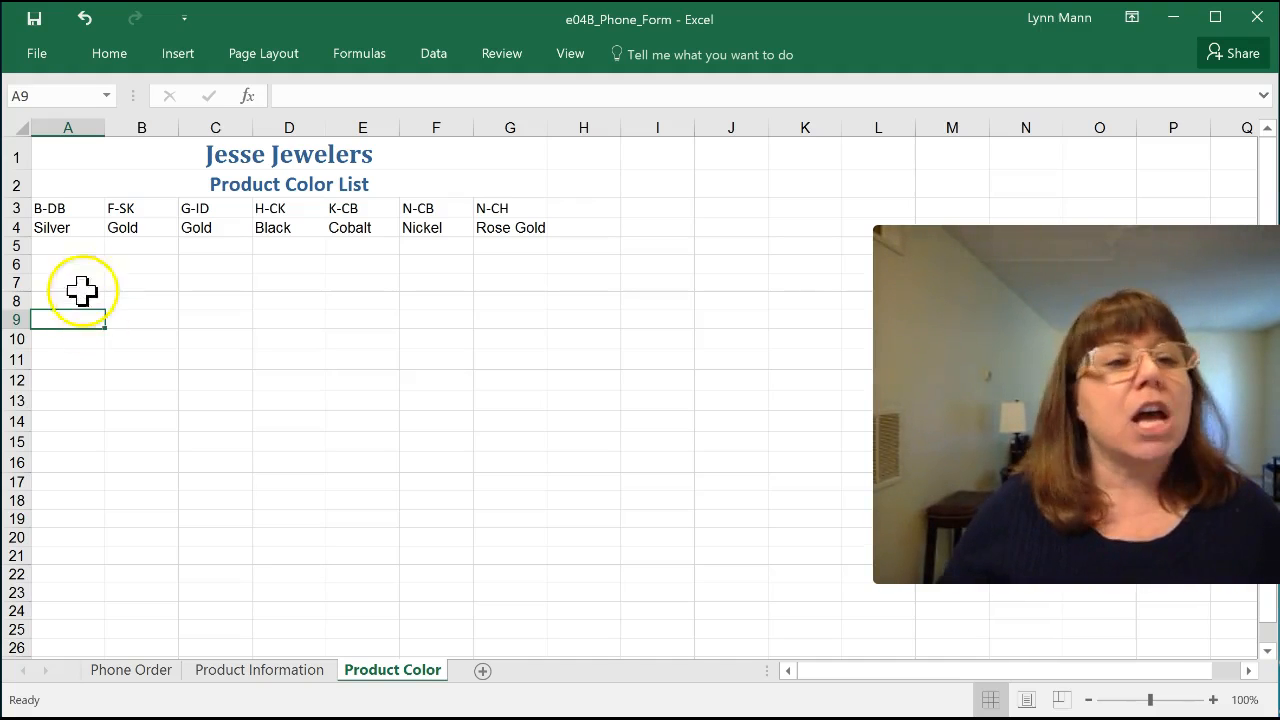
pyautogui.click(16, 228)
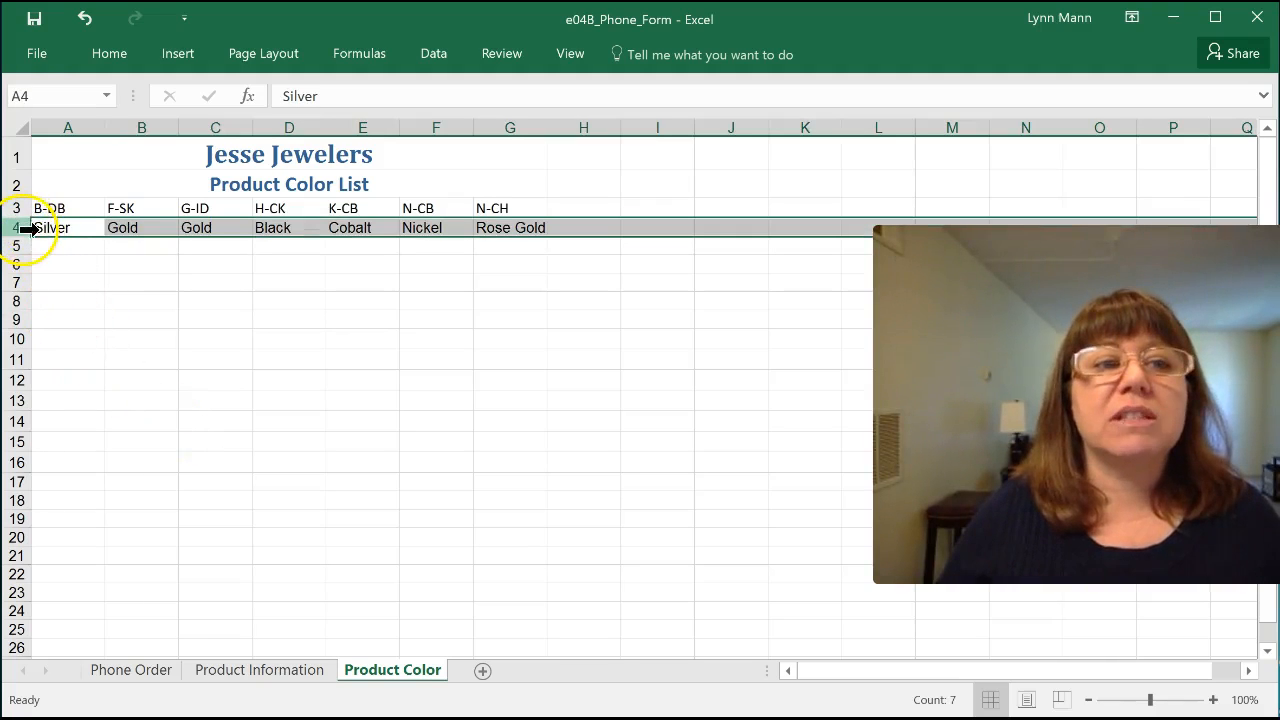
pyautogui.click(78, 214)
pyautogui.moveTo(78, 214); pyautogui.dragTo(506, 229)
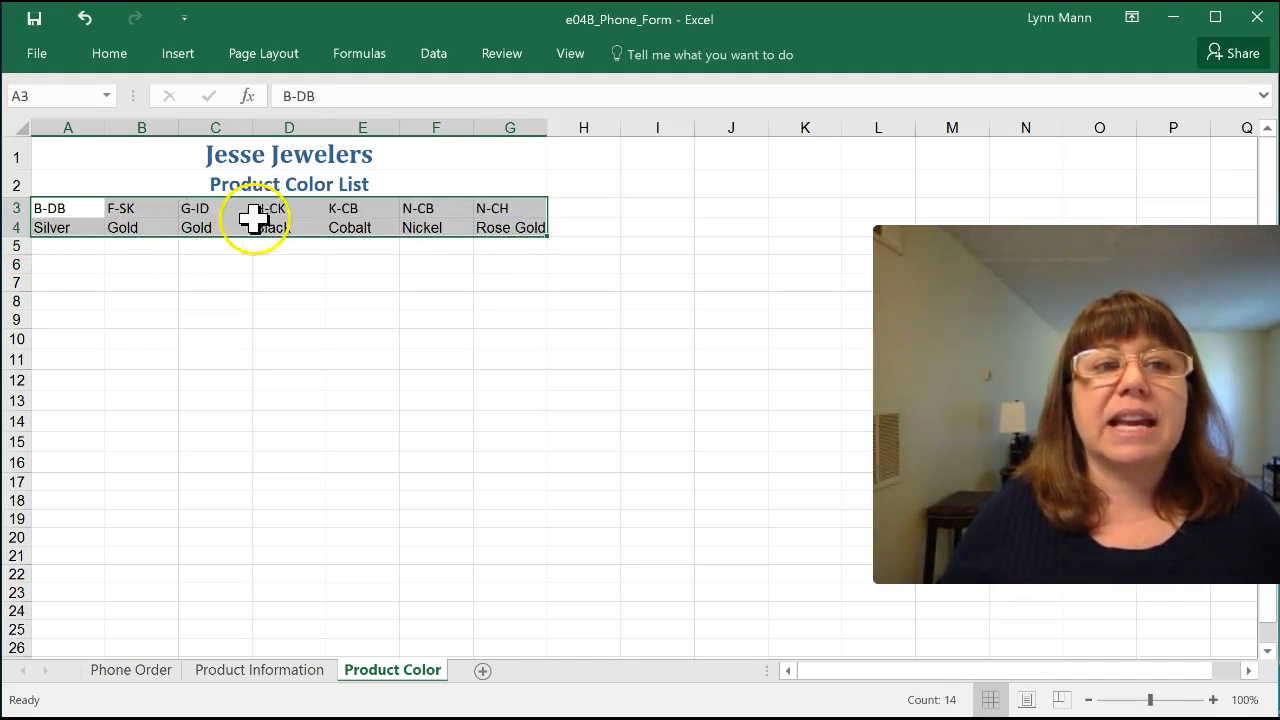
pyautogui.click(273, 315)
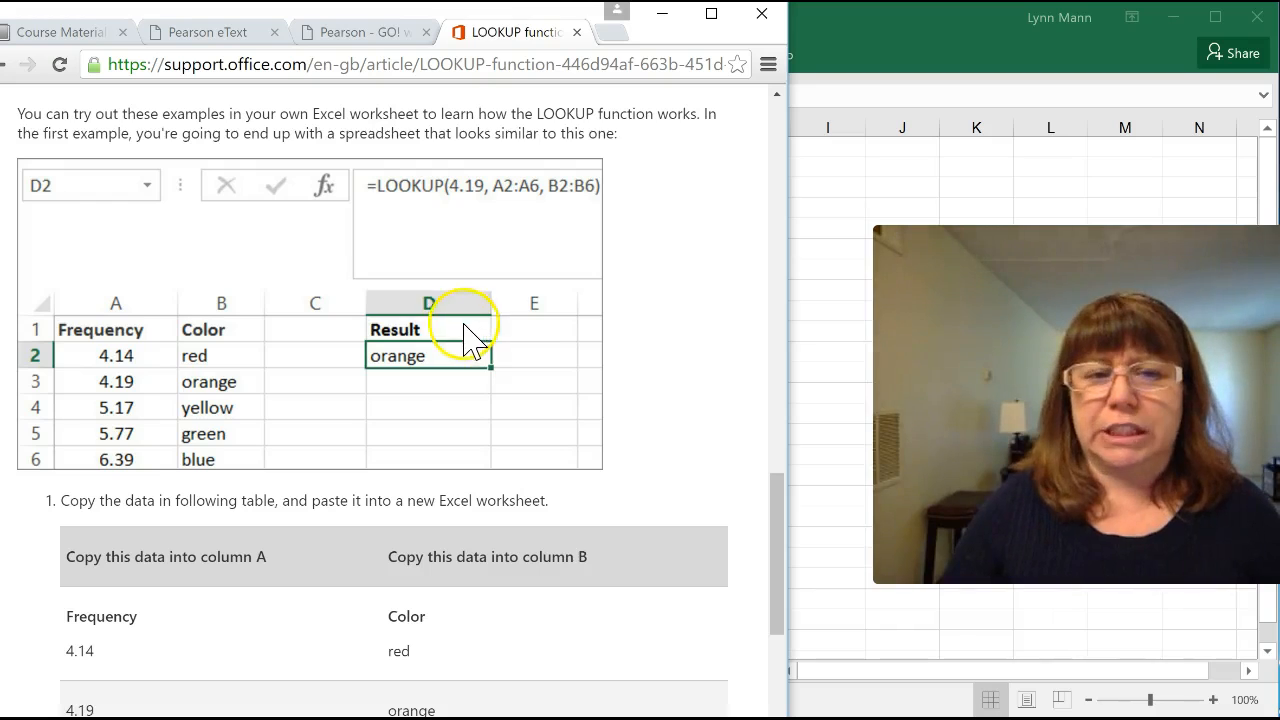
# Step: Read through the LOOKUP function article's example data and formulas on the Office support page in the browser
pyautogui.scroll(-8, 466, 337)
pyautogui.scroll(-1, 466, 345)
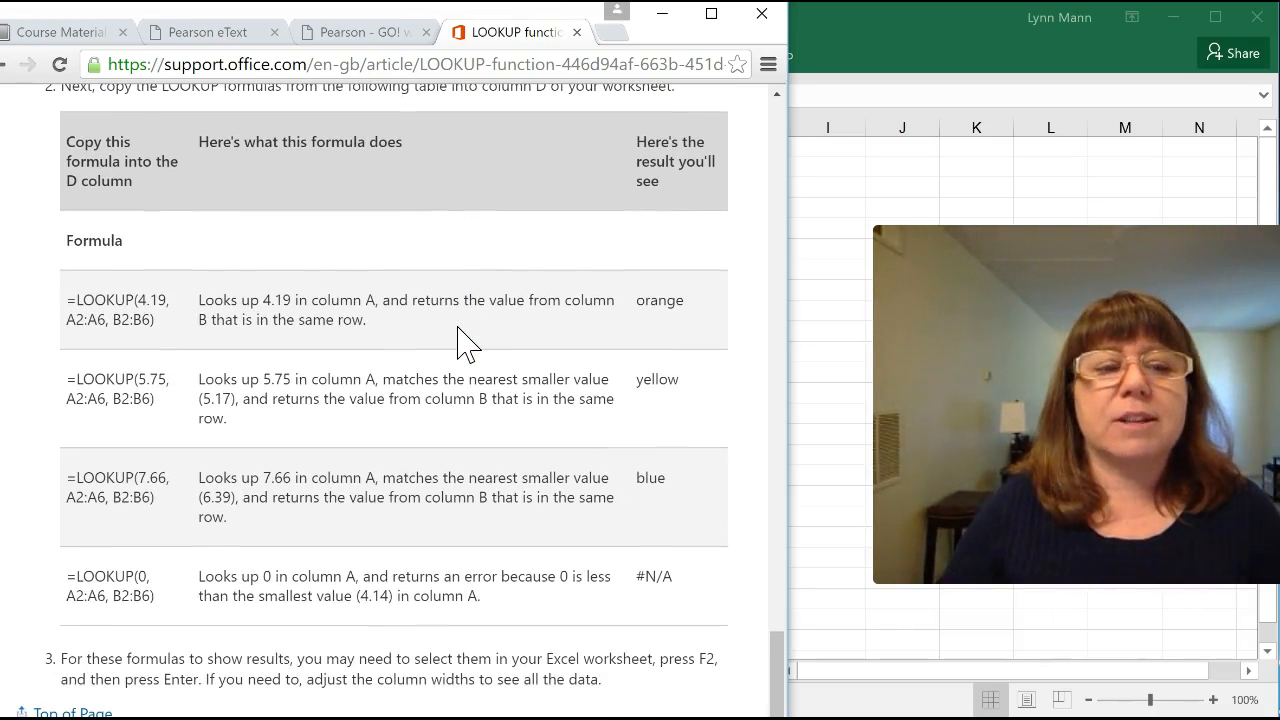